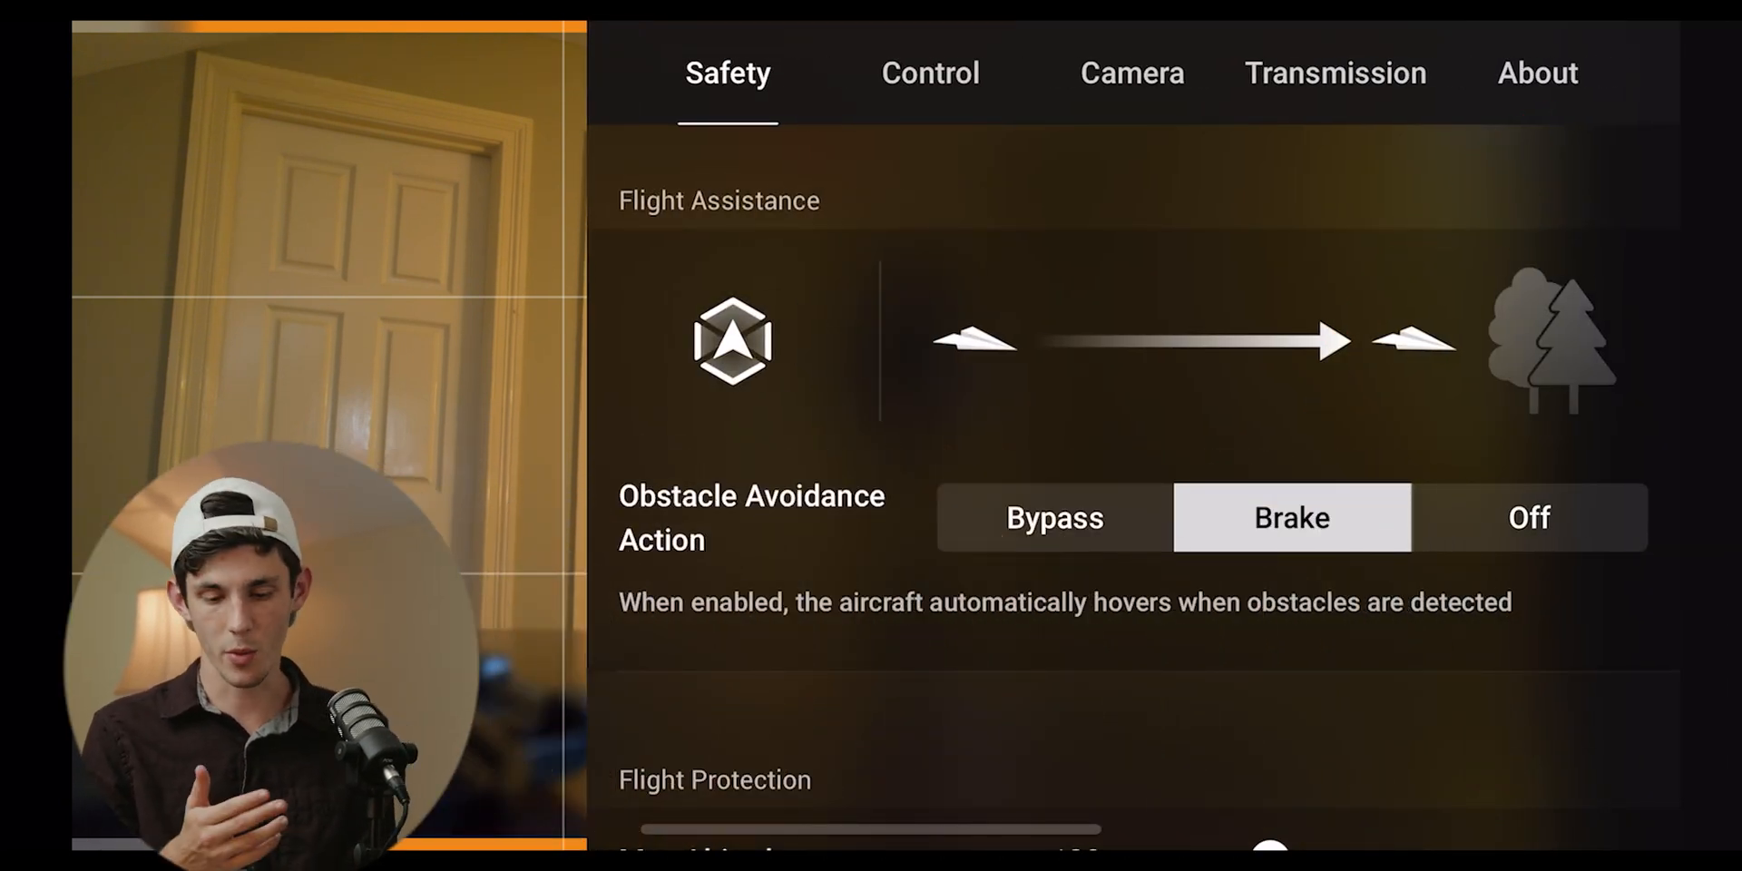
Set the drone camera's video color profile to D-Log and enable Color Display Assist
left_click(1132, 74)
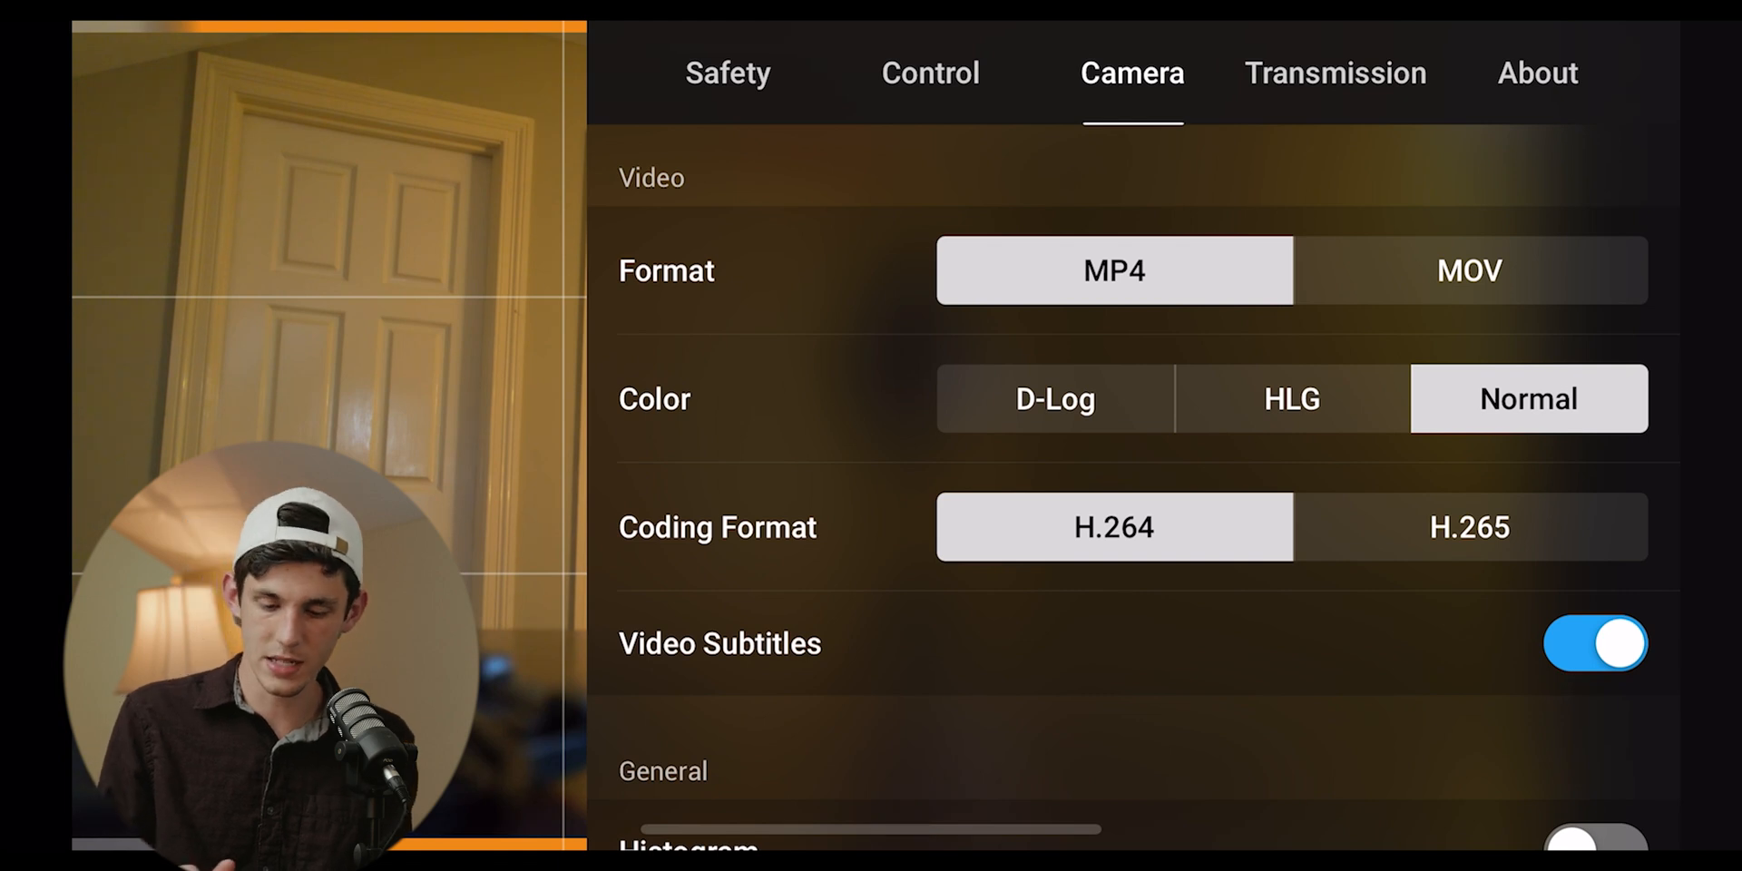
left_click(1055, 399)
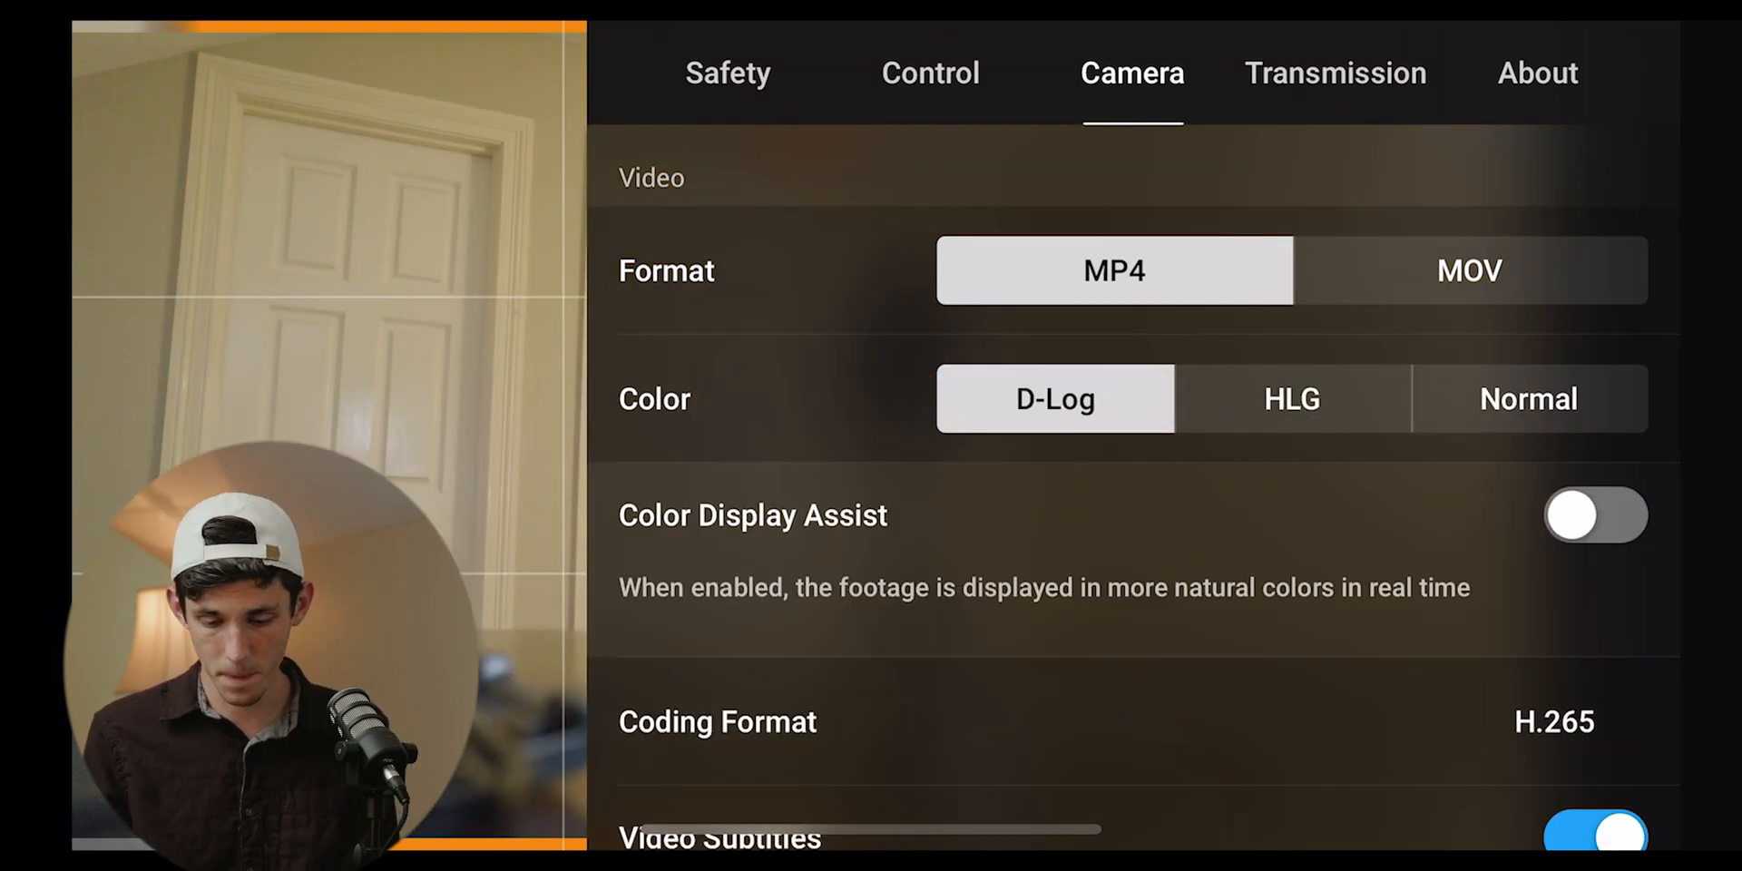
left_click(329, 363)
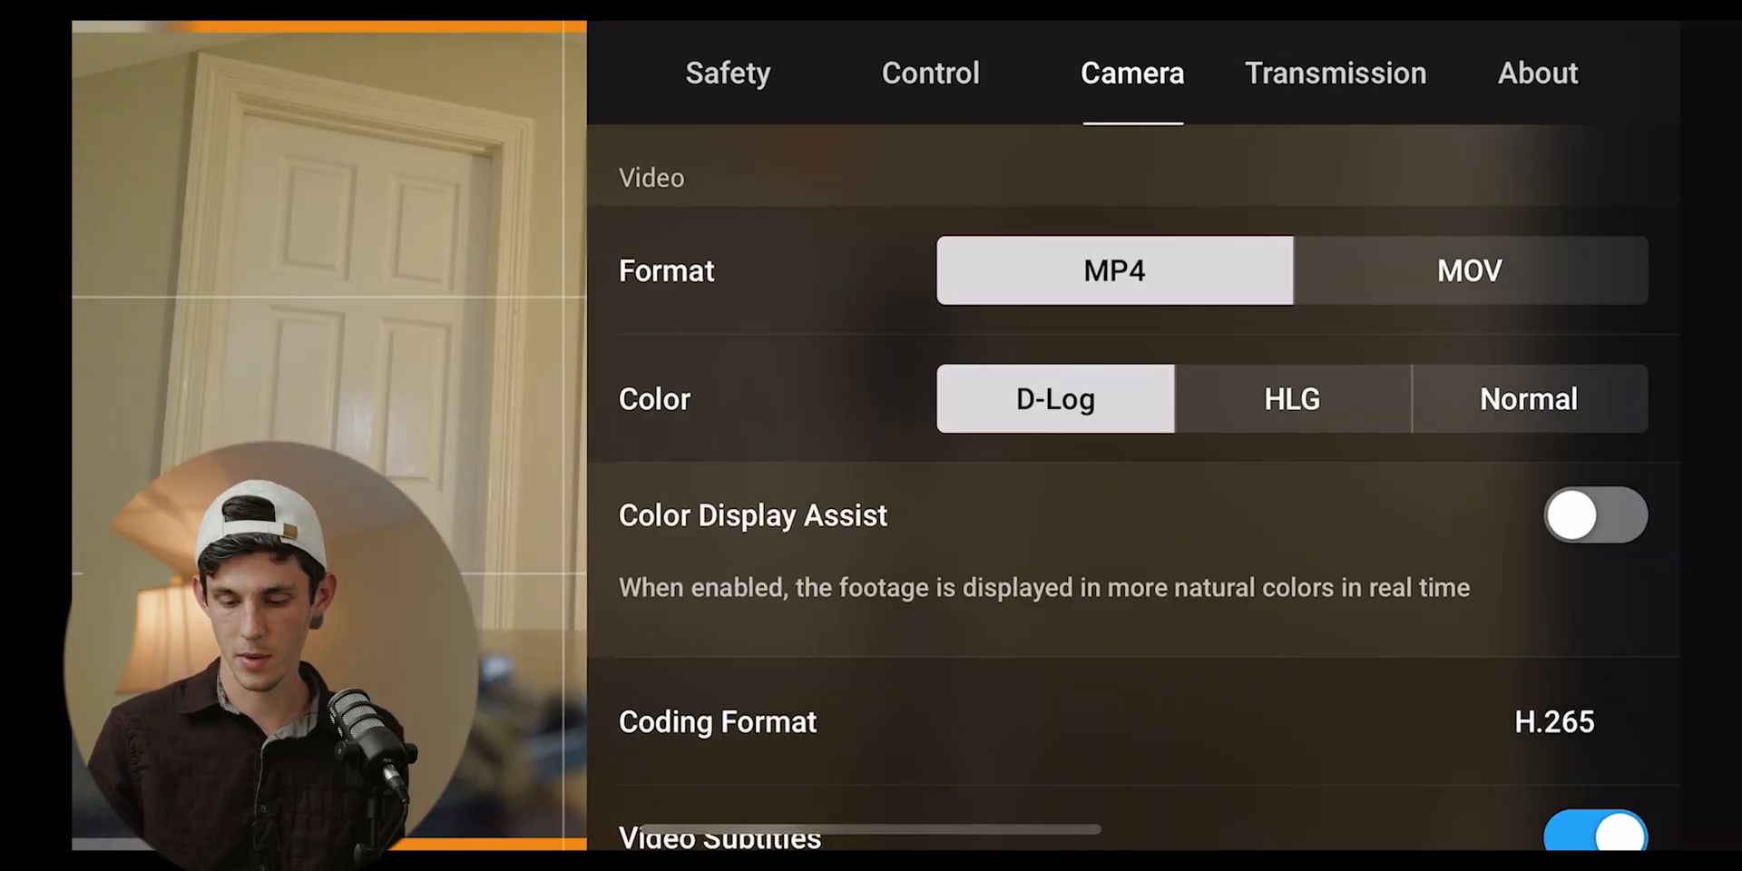
left_click(1595, 515)
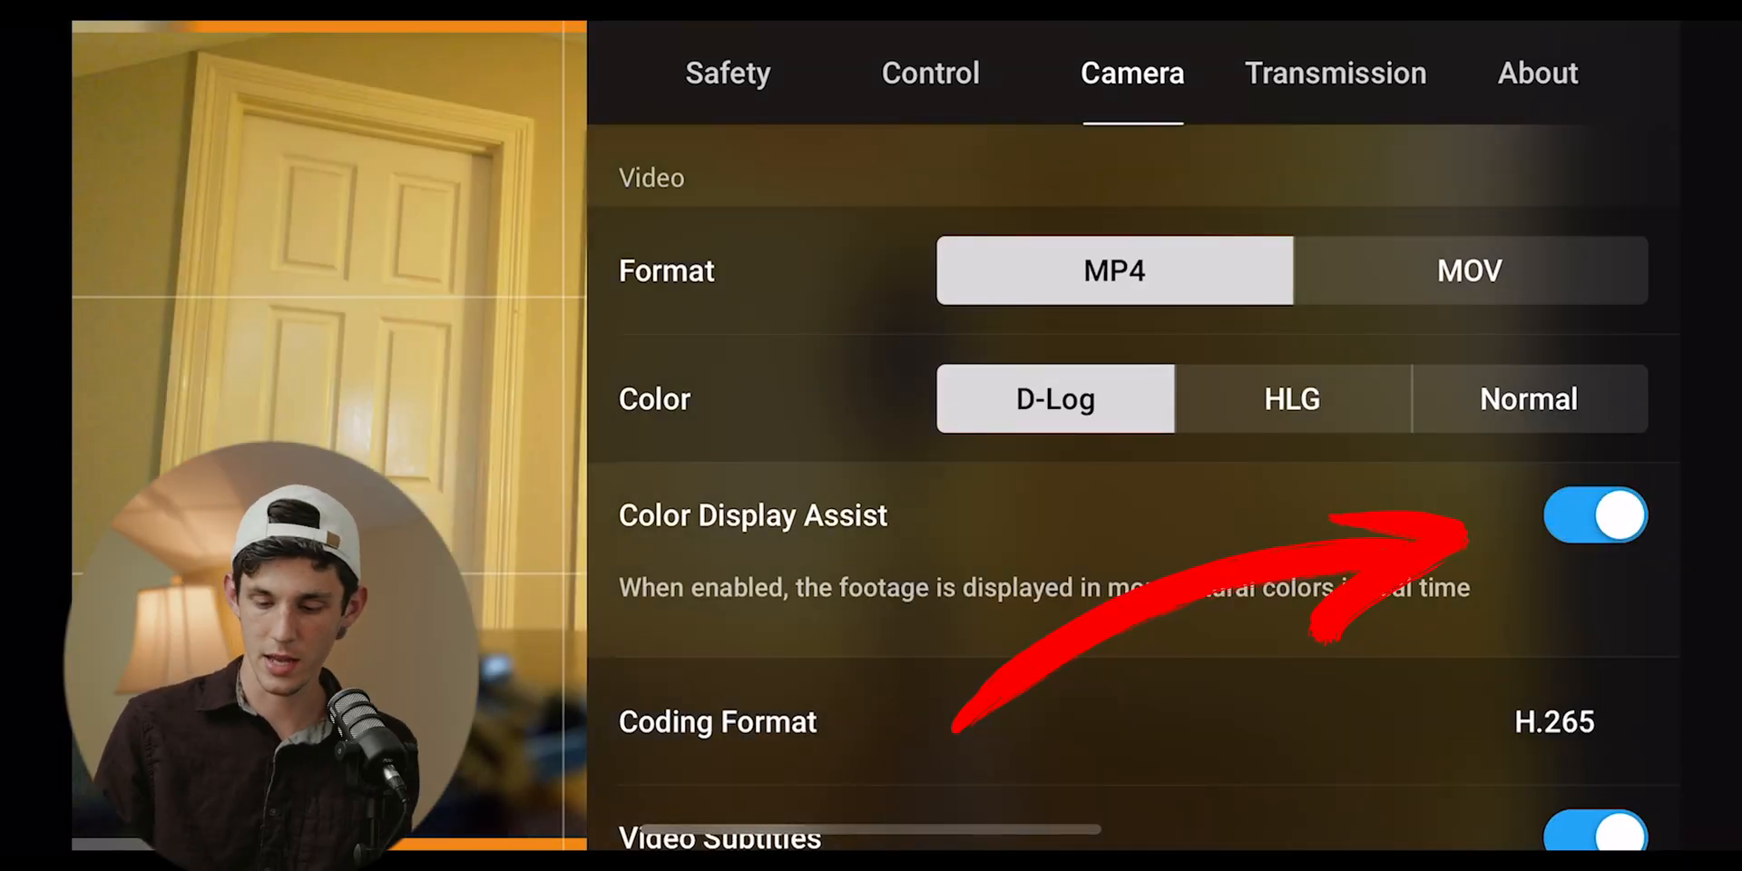
left_click(328, 300)
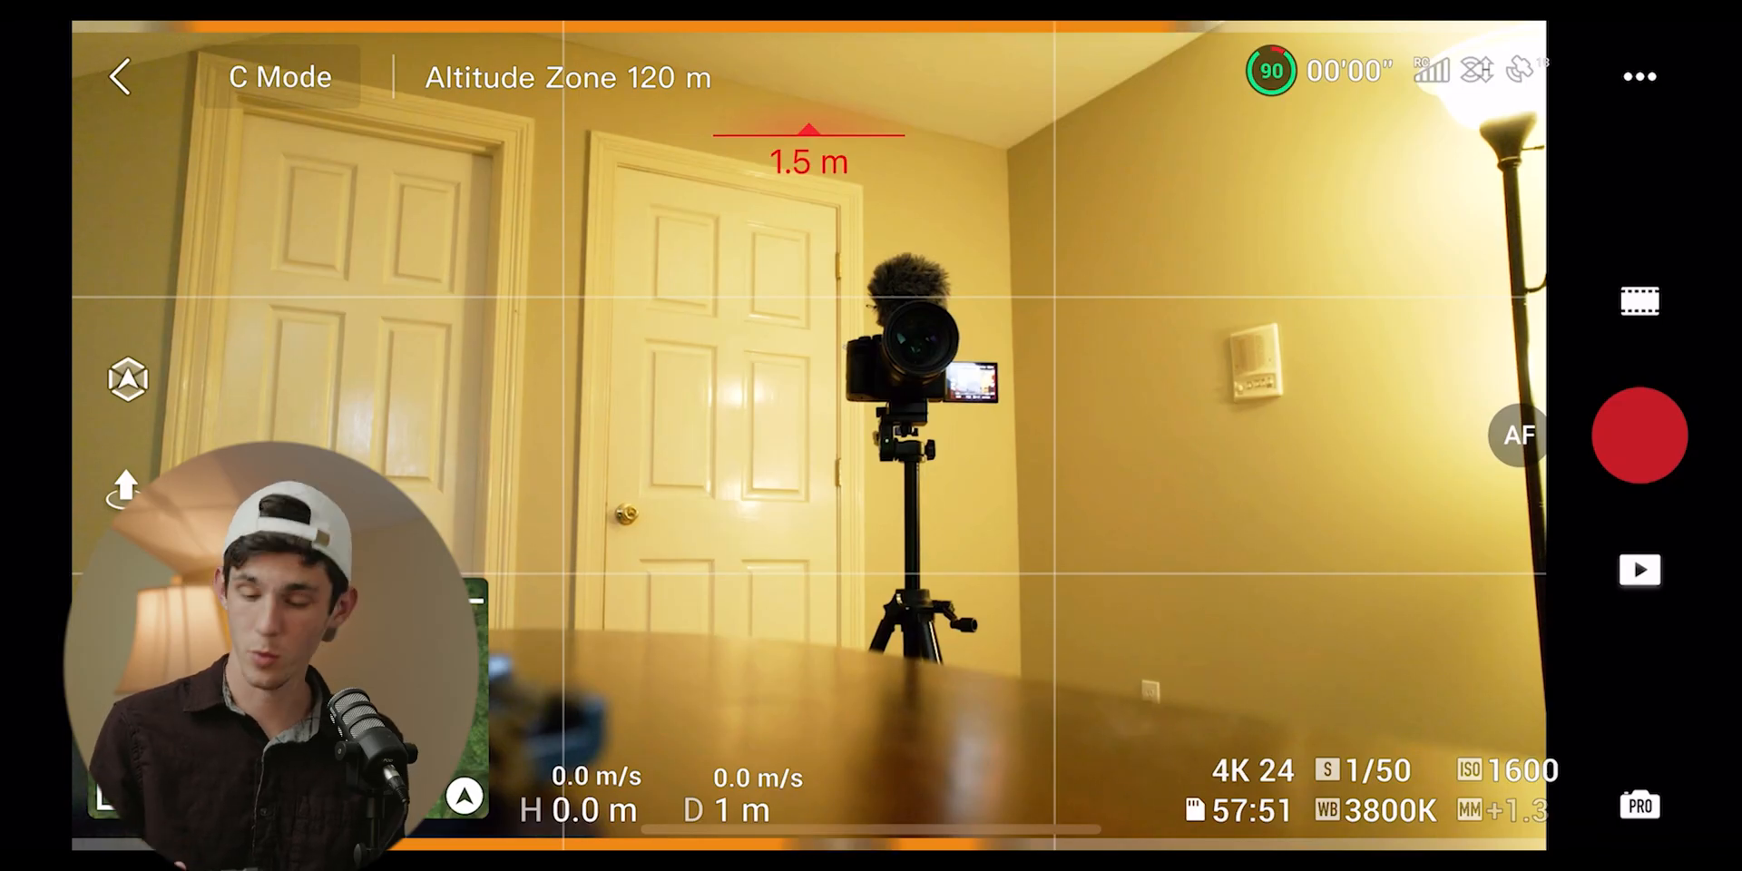
Enable the Histogram and Overexposure Warning in the camera settings, and return to the live view
left_click(1639, 77)
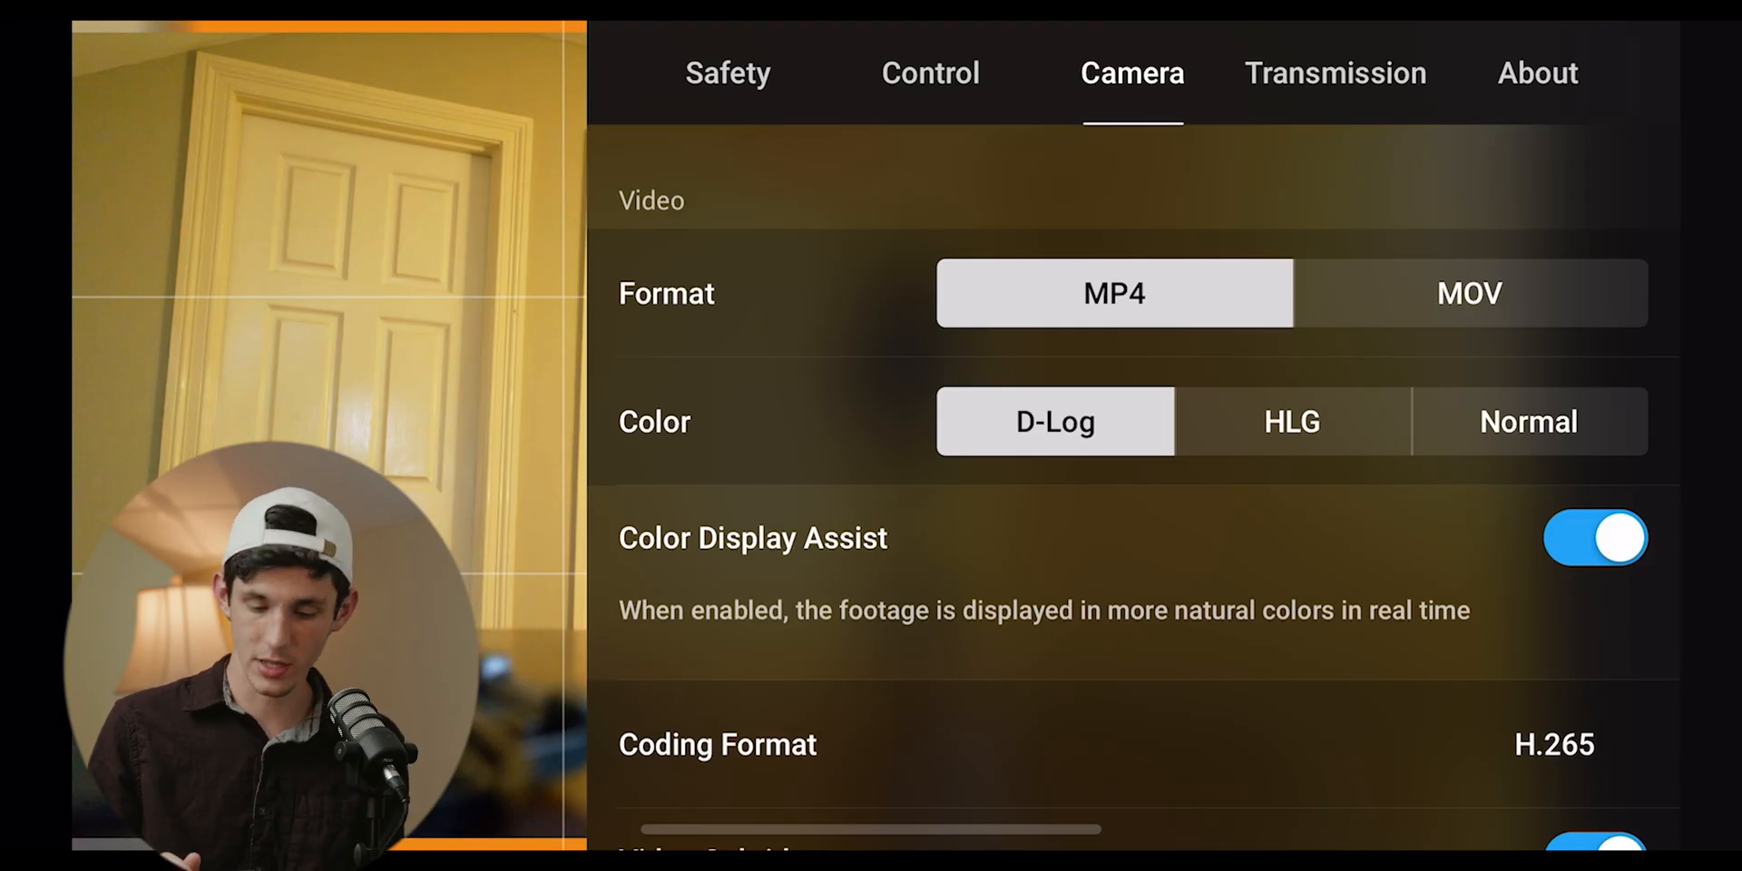
scroll(1134, 508, "down", 8)
scroll(1134, 508, "down", 1)
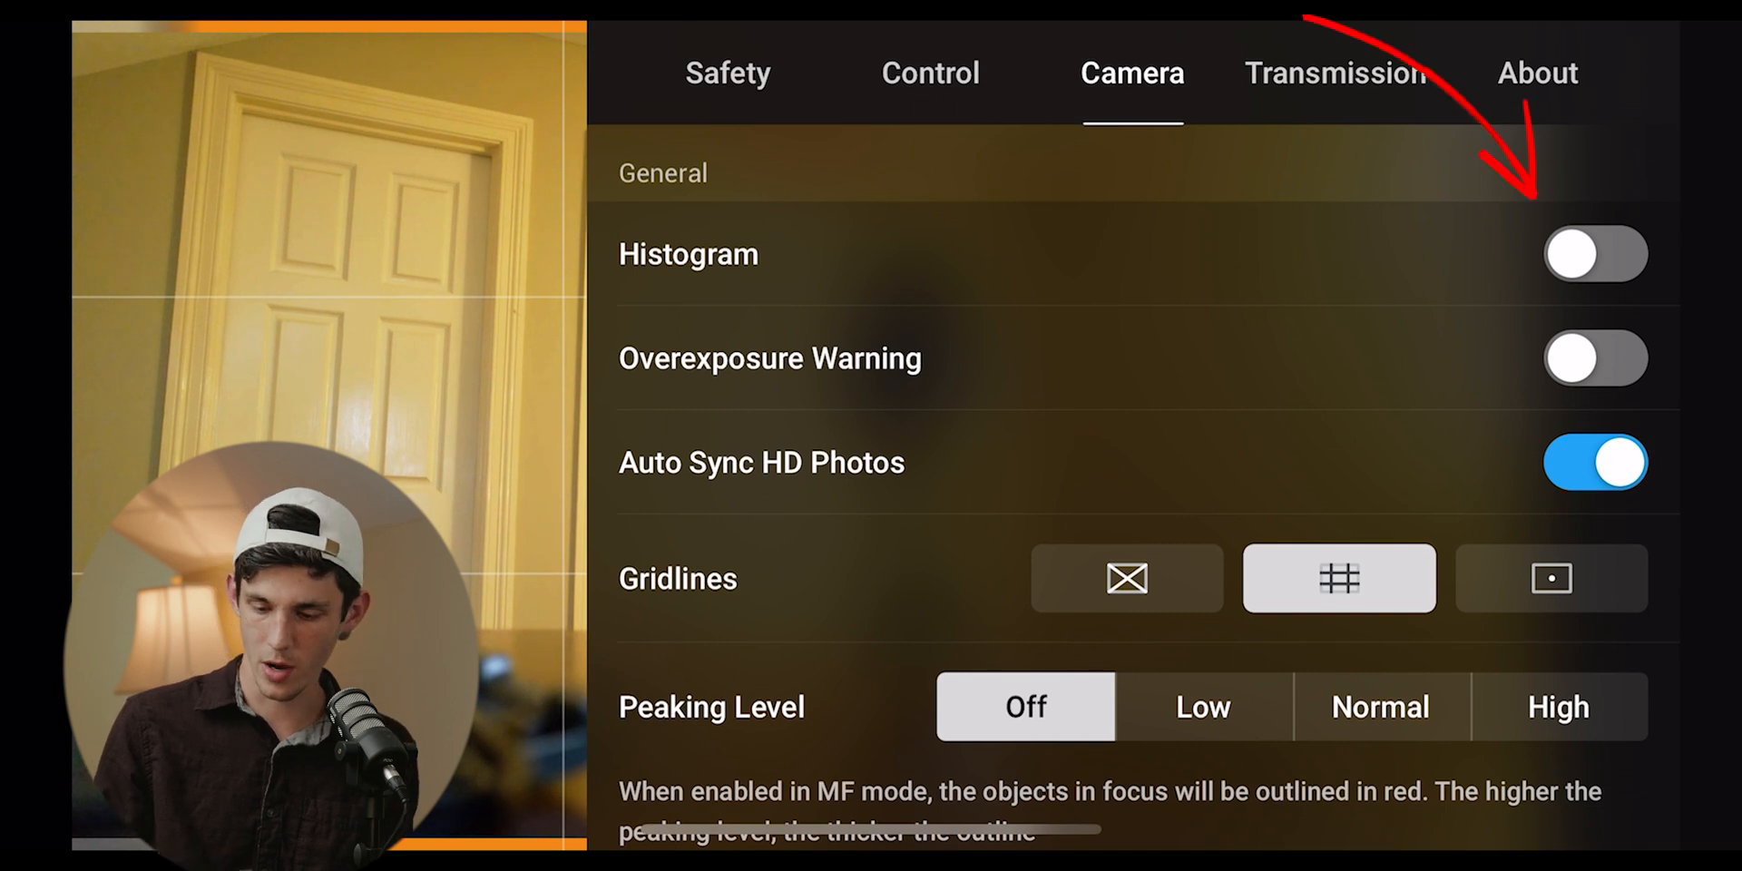
left_click(1595, 254)
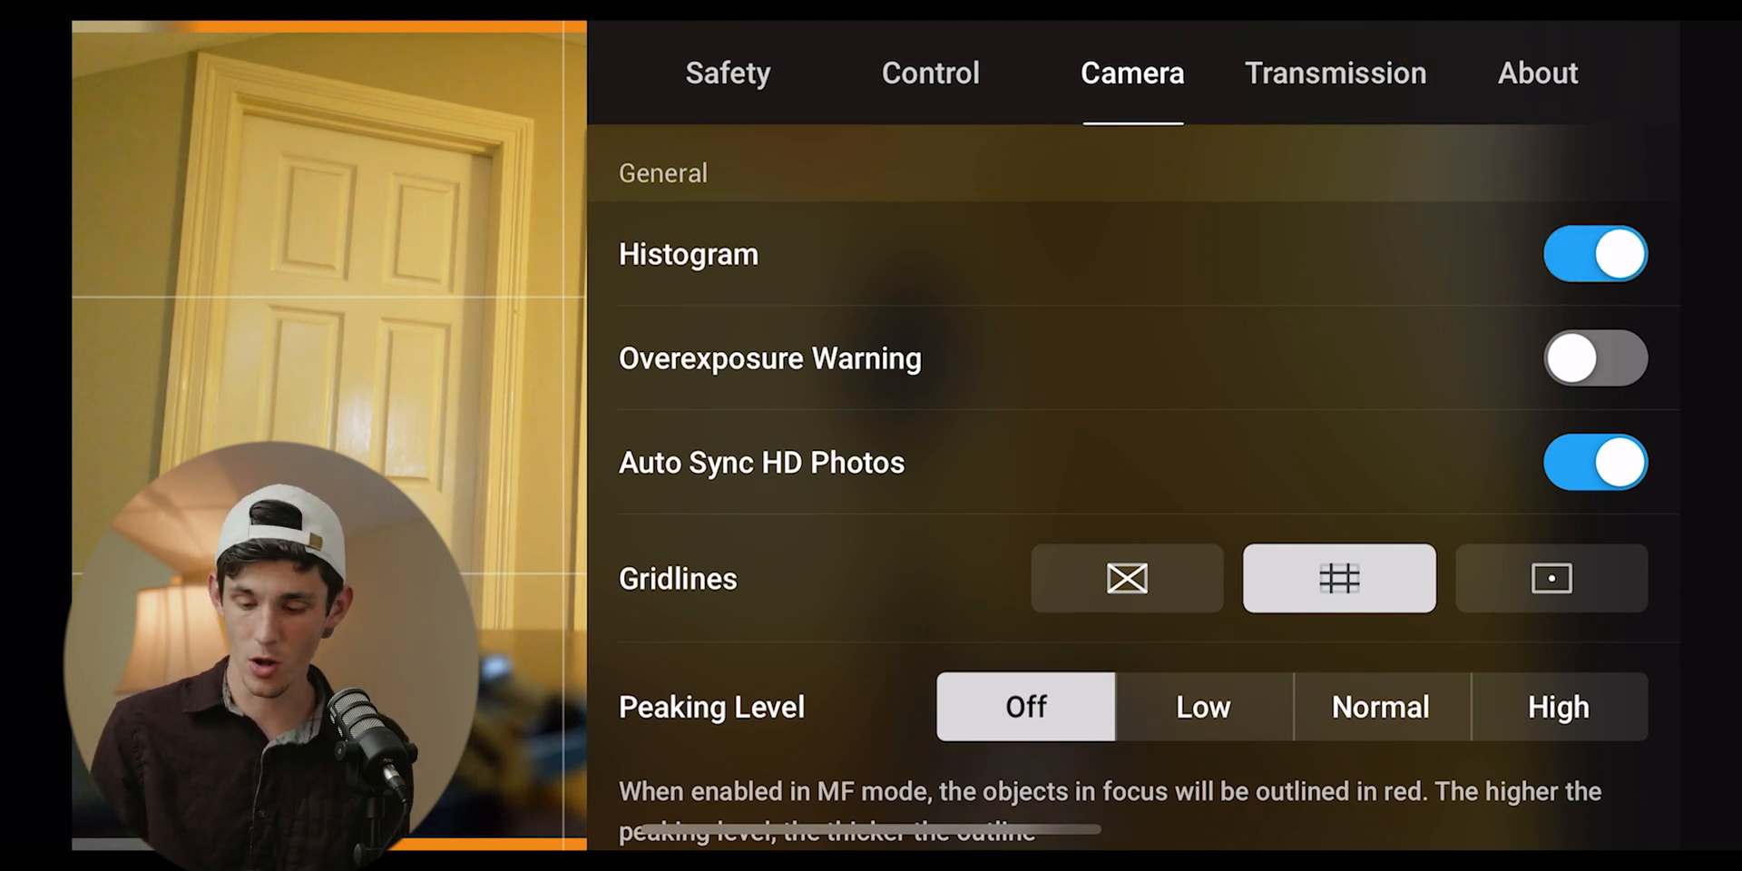
left_click(1595, 357)
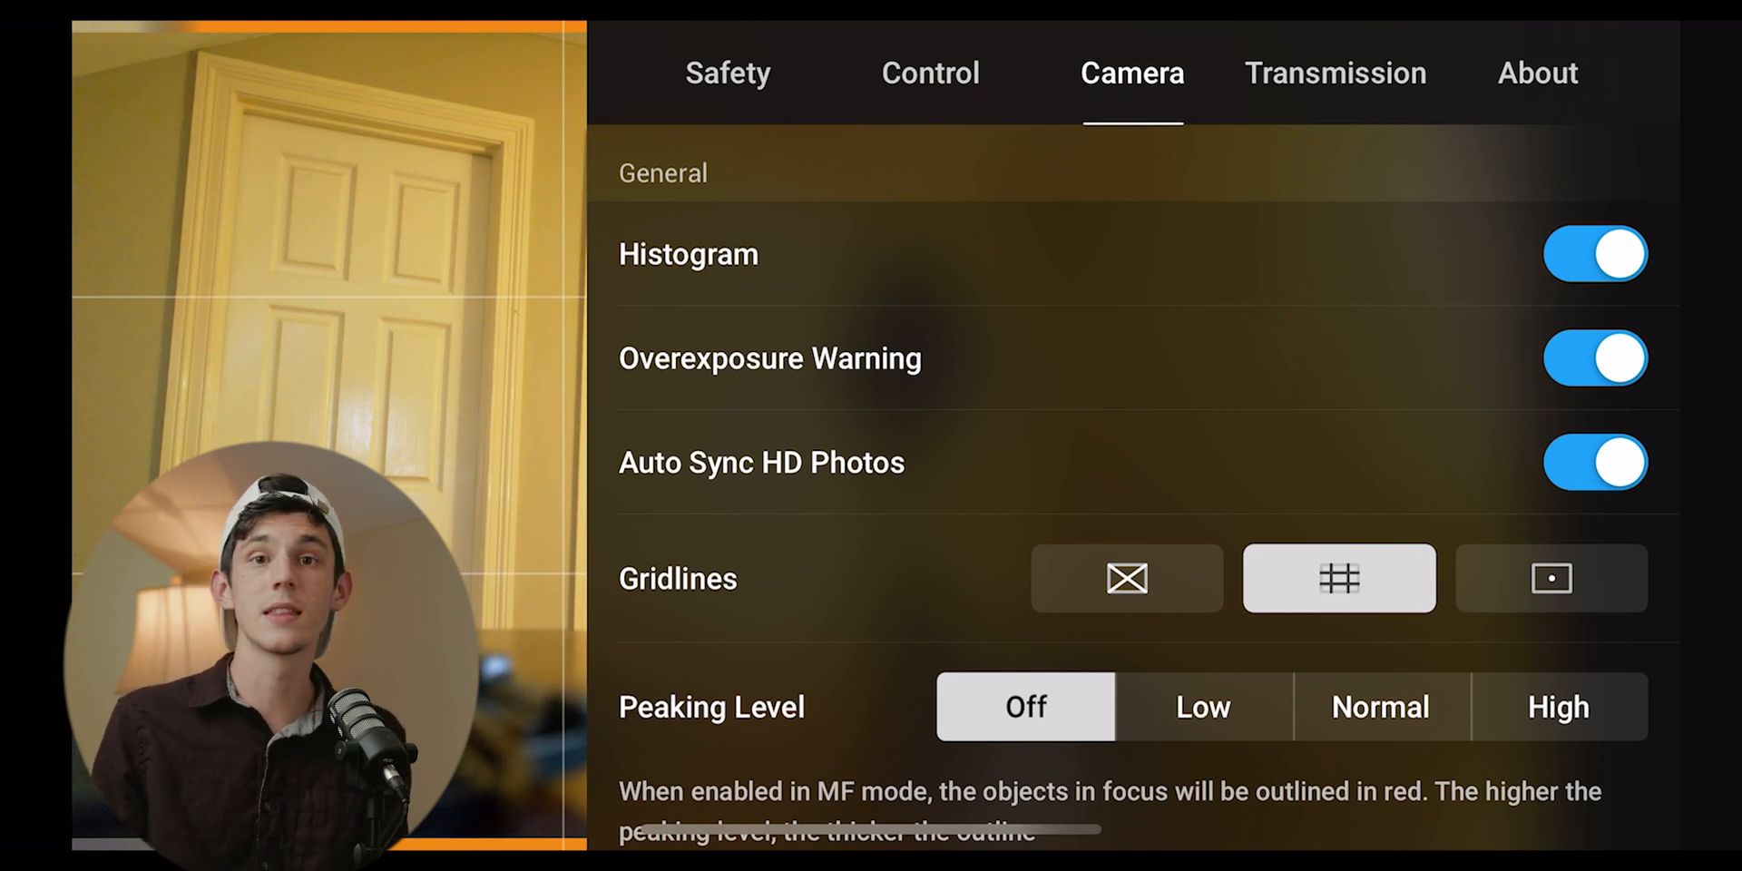
scroll(1118, 491, "down", 1)
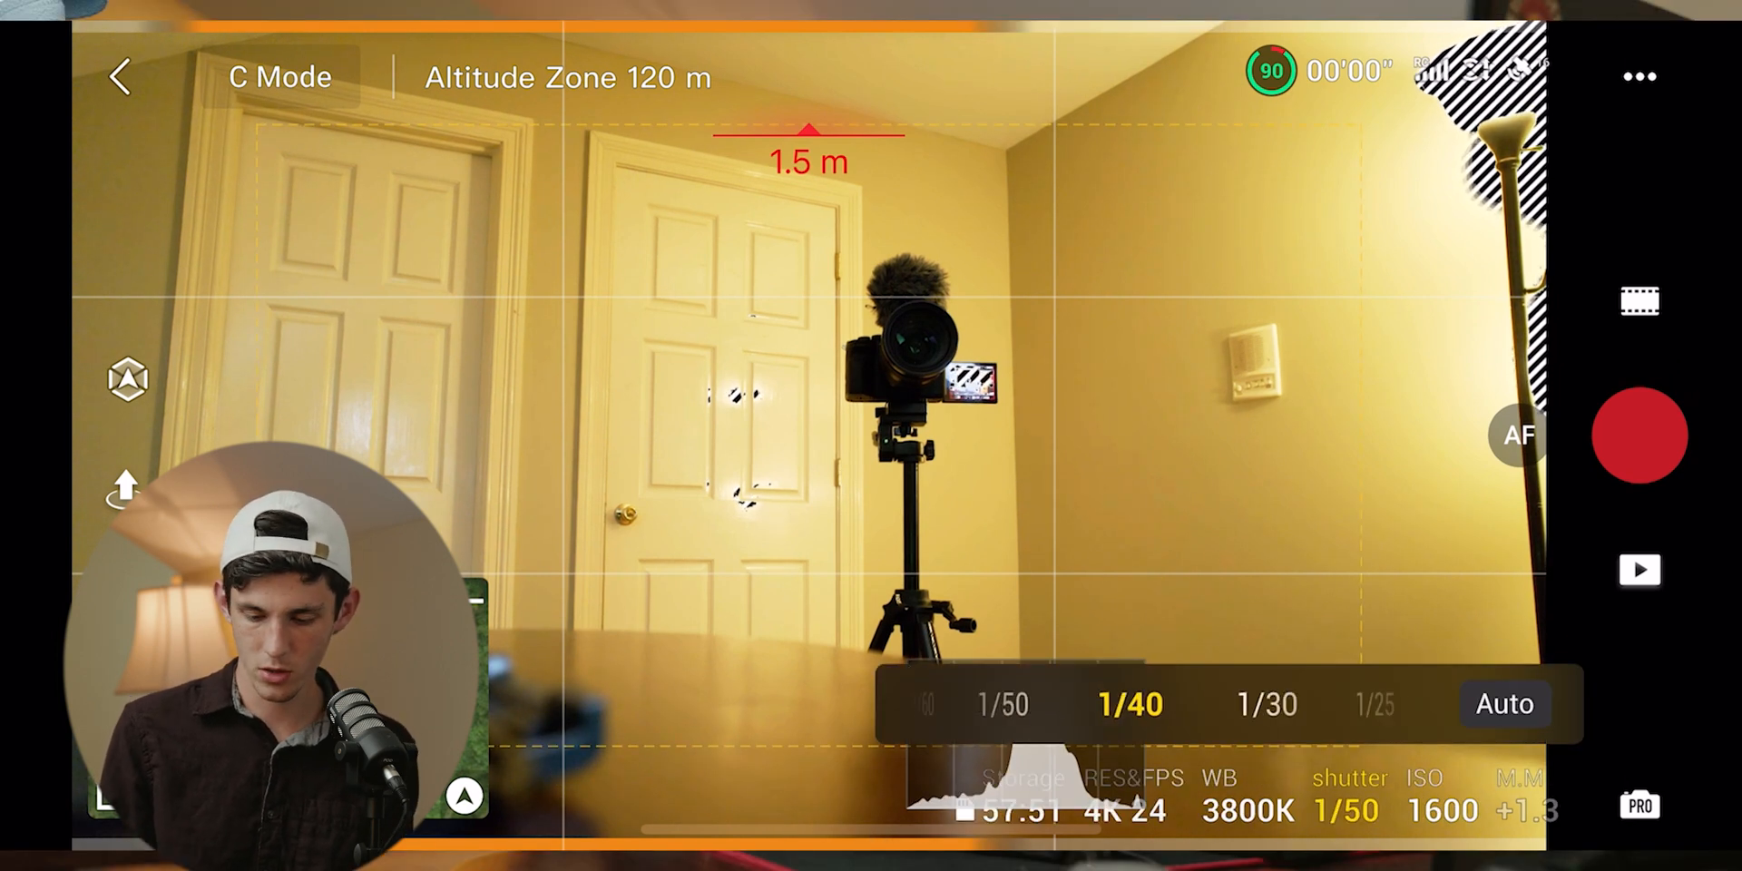
Set the camera exposure to a 1/50 shutter speed and ISO 800
left_click_drag(1375, 704, 1146, 704)
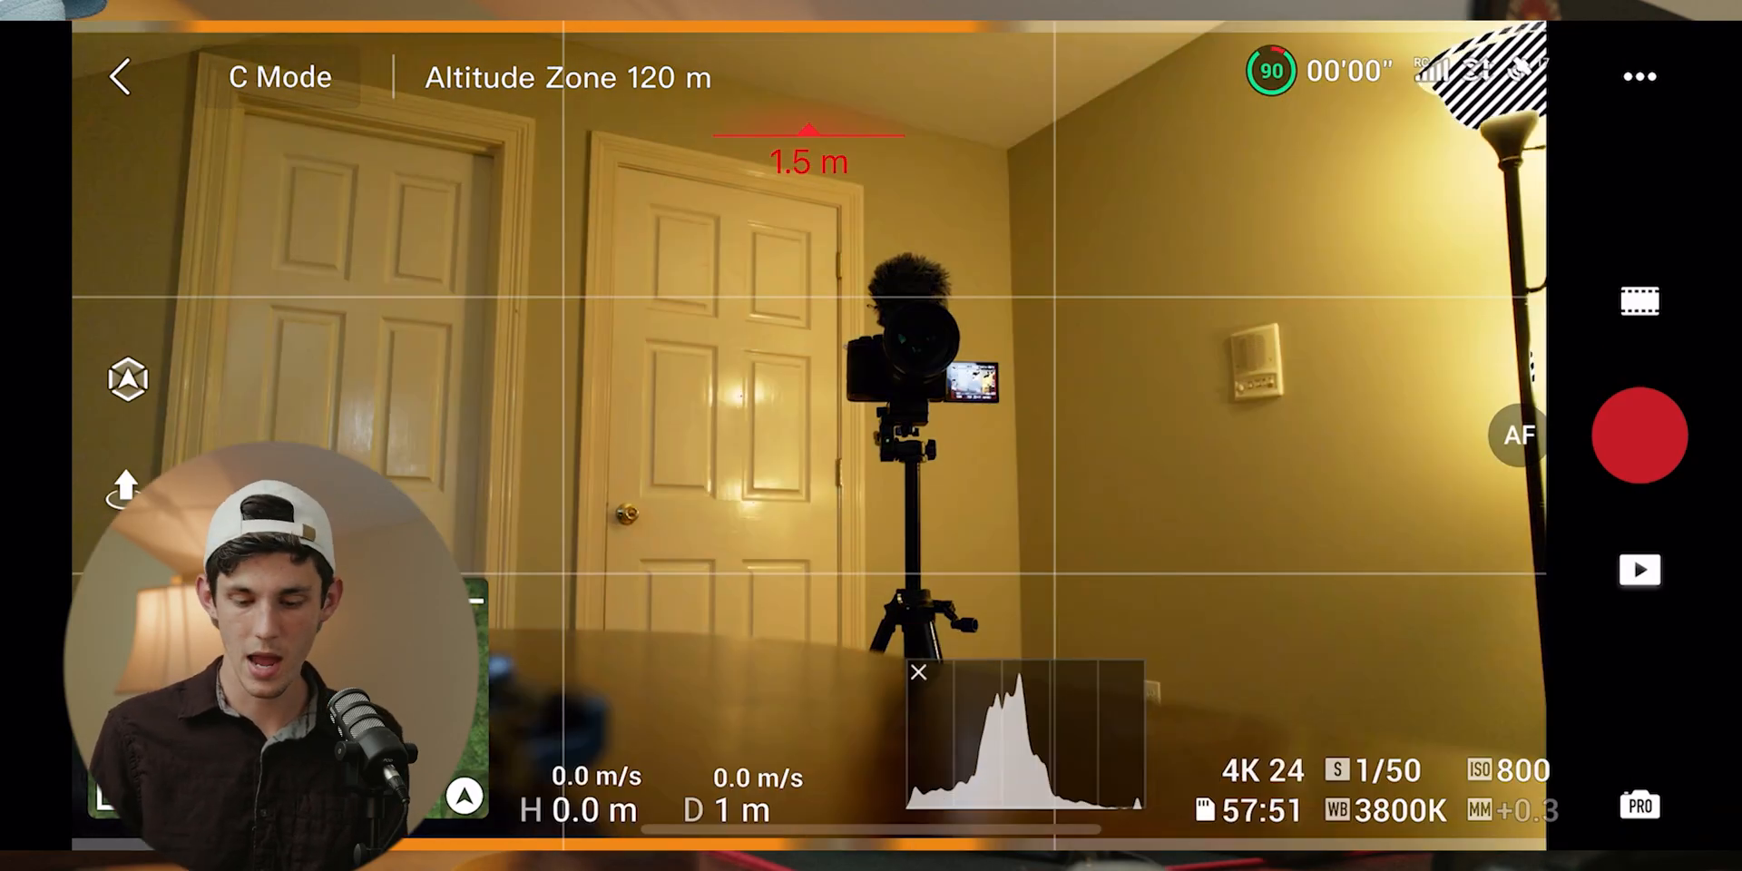
left_click_drag(1026, 734, 962, 751)
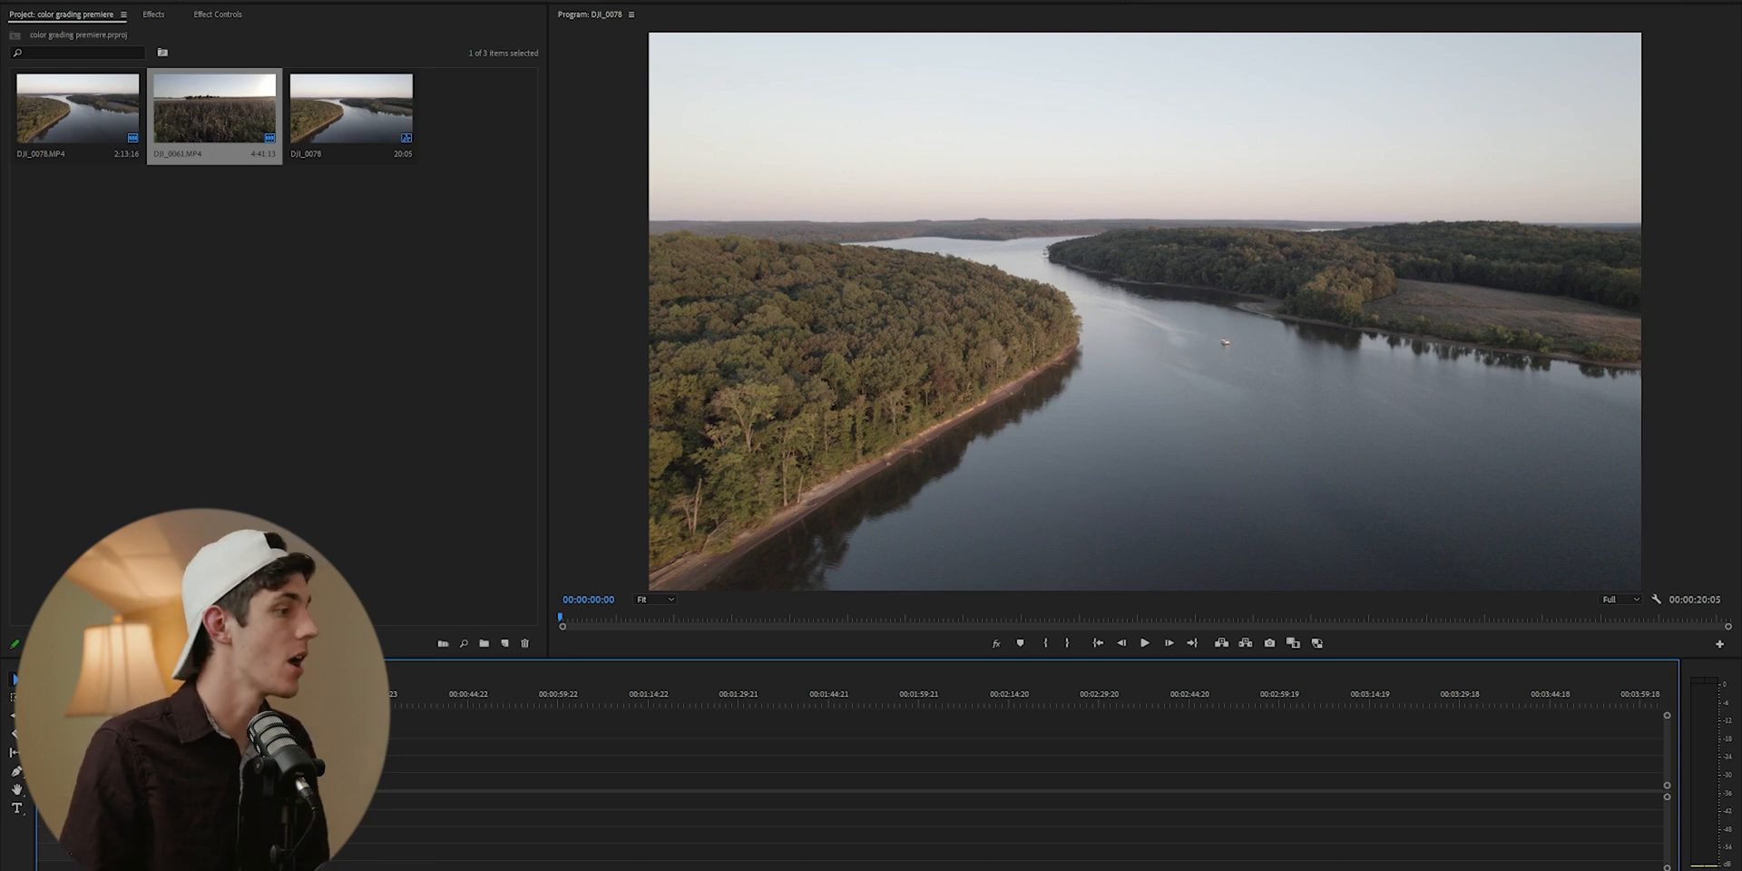
Switch to Premiere Pro, preview the DJI_0078 sequence, and display the Lumetri Scopes for it
key("space")
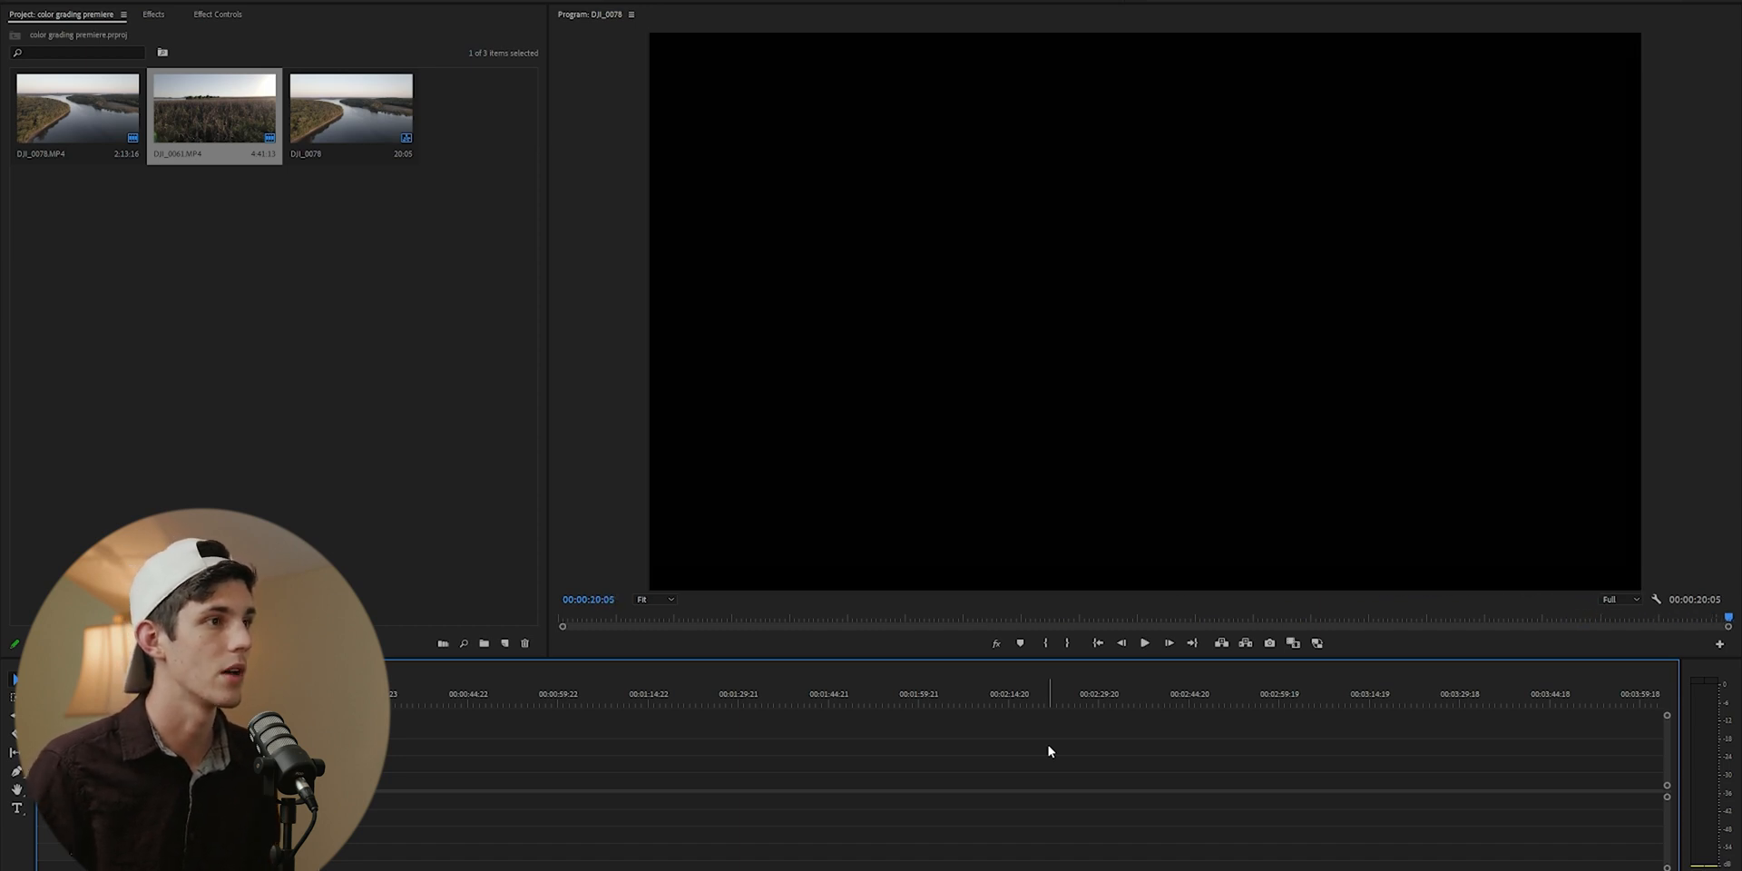
left_click(441, 695)
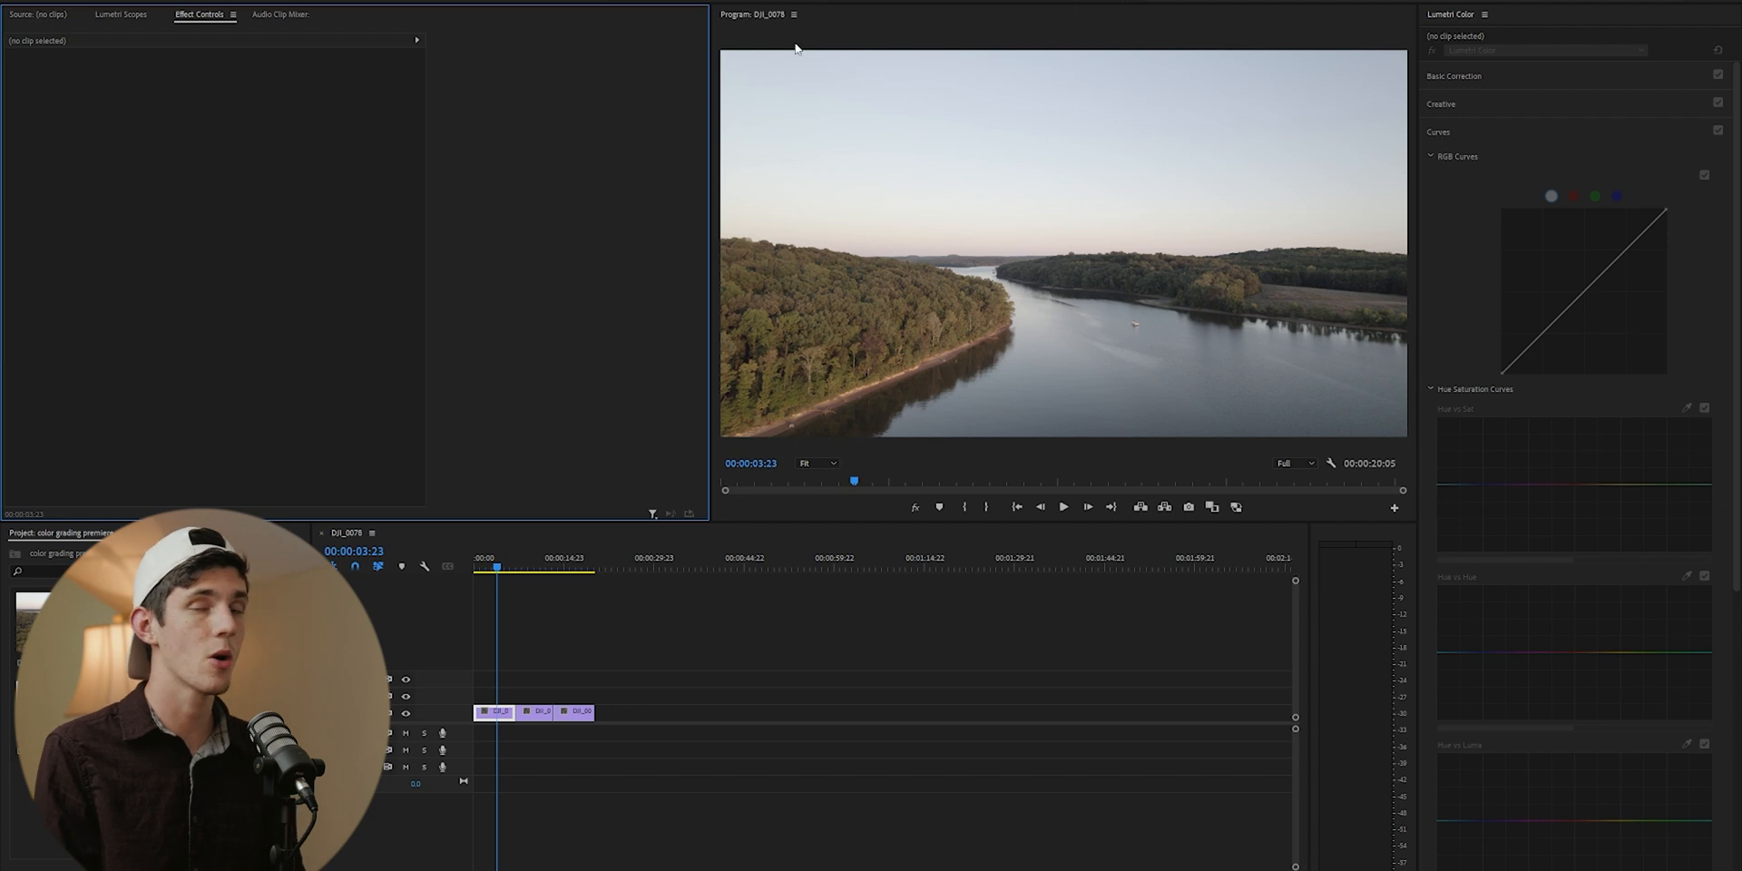
left_click(133, 16)
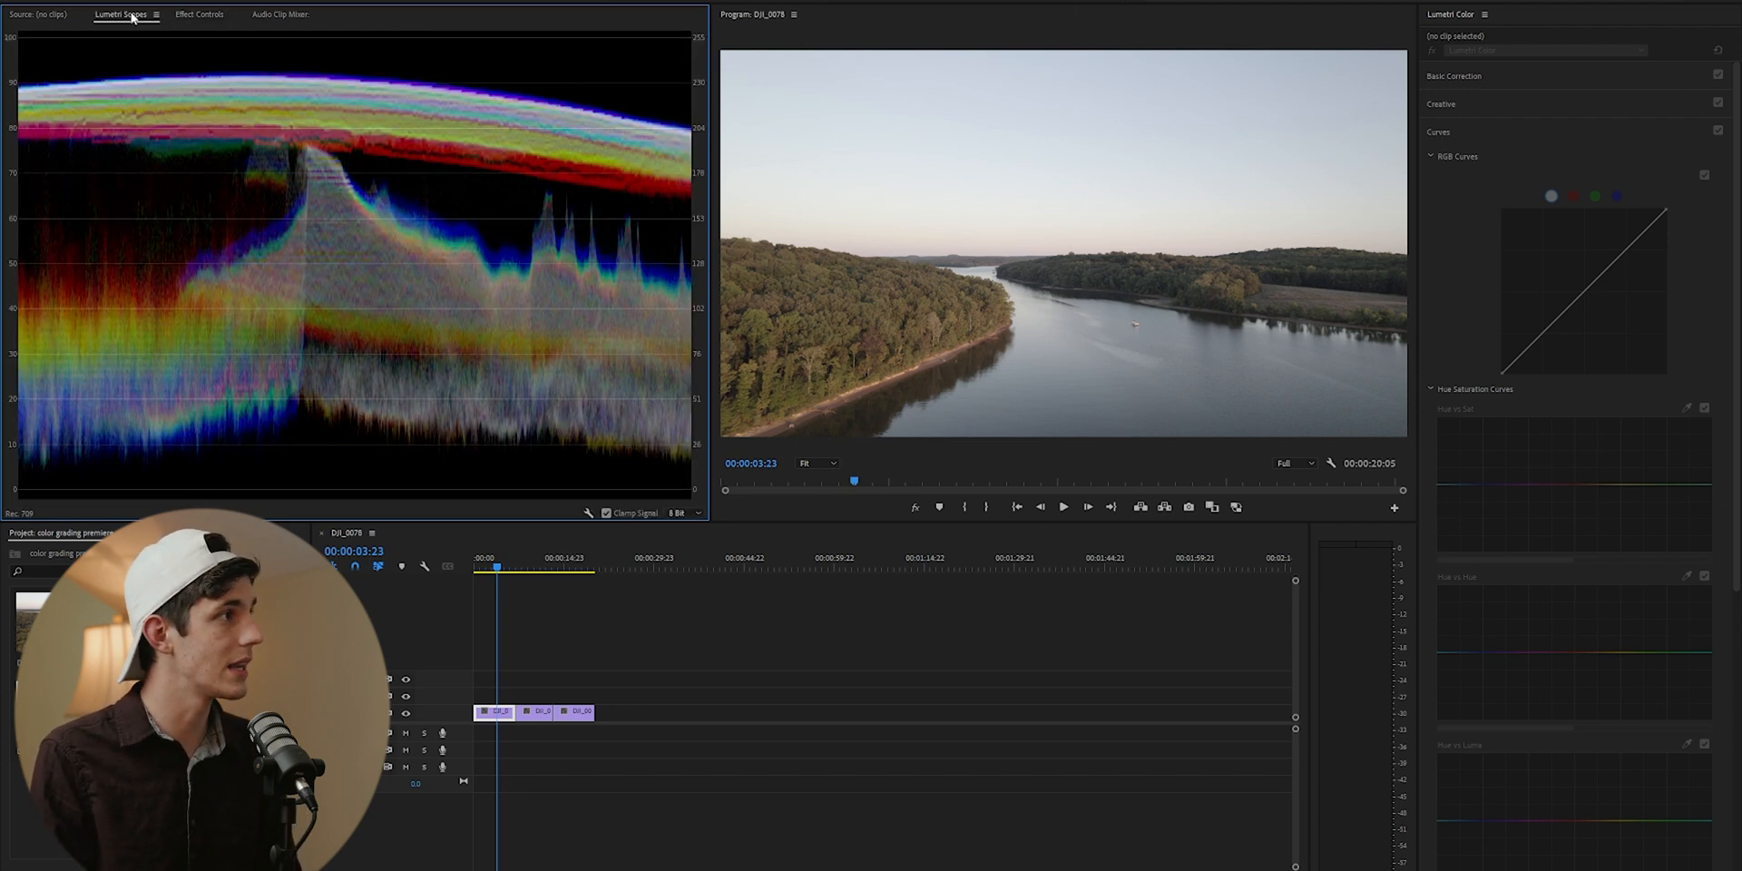
left_click_drag(499, 560, 540, 561)
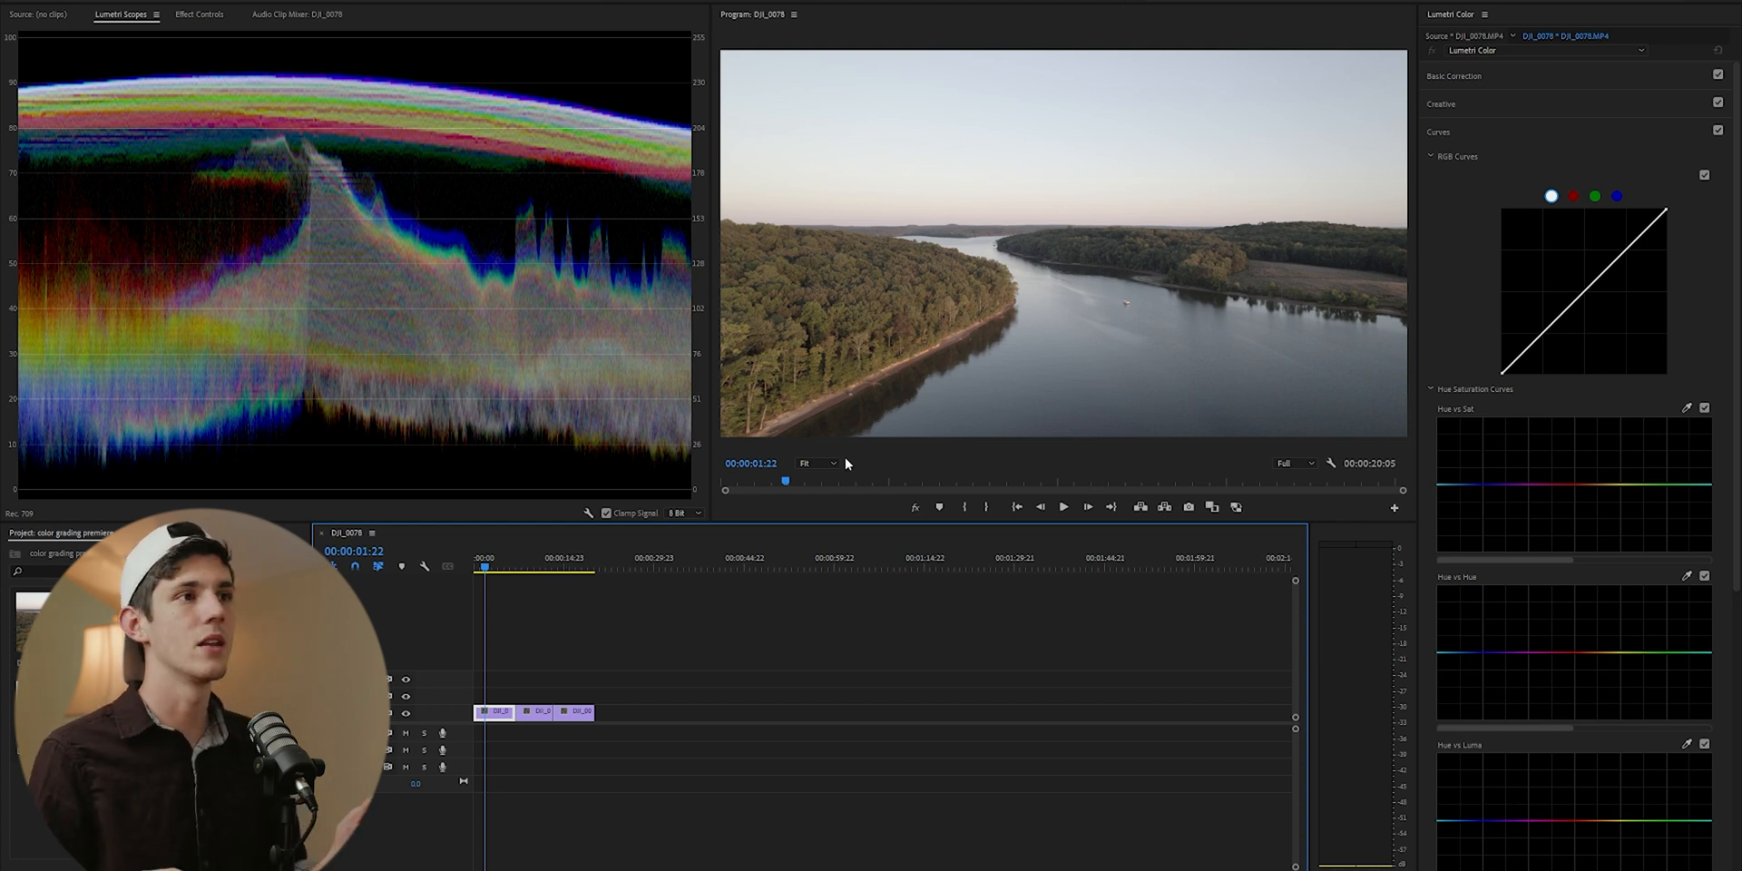
Shape an S-curve on the first clip's master RGB curve by lowering the shadows and raising the highlights
left_click(1460, 105)
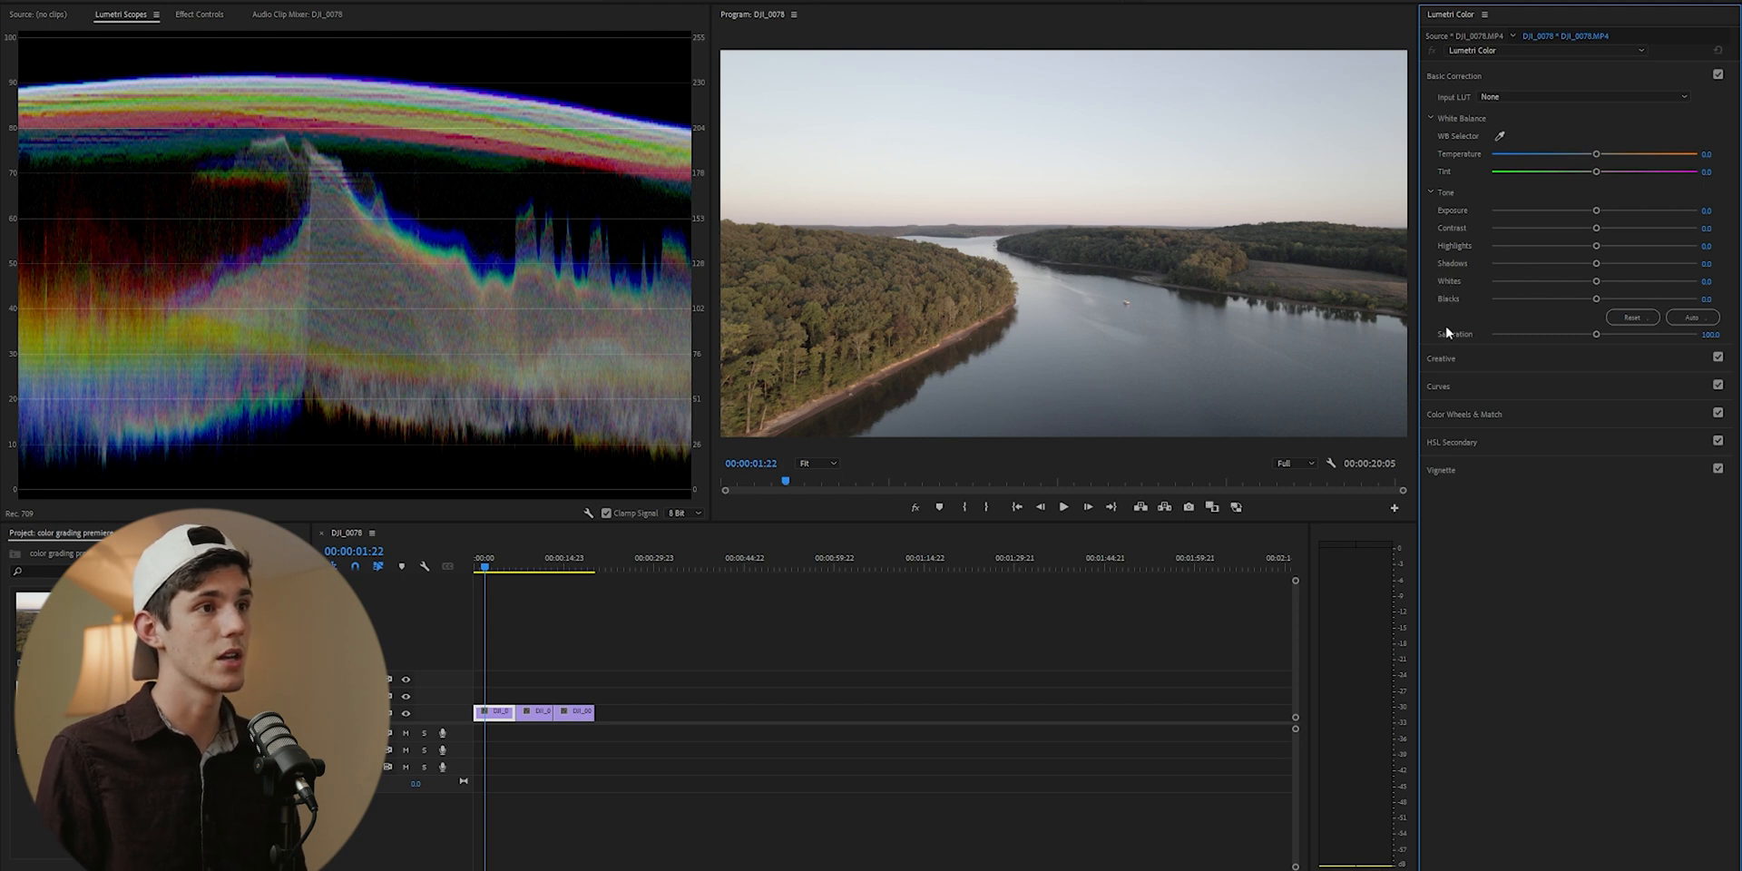
left_click(1443, 359)
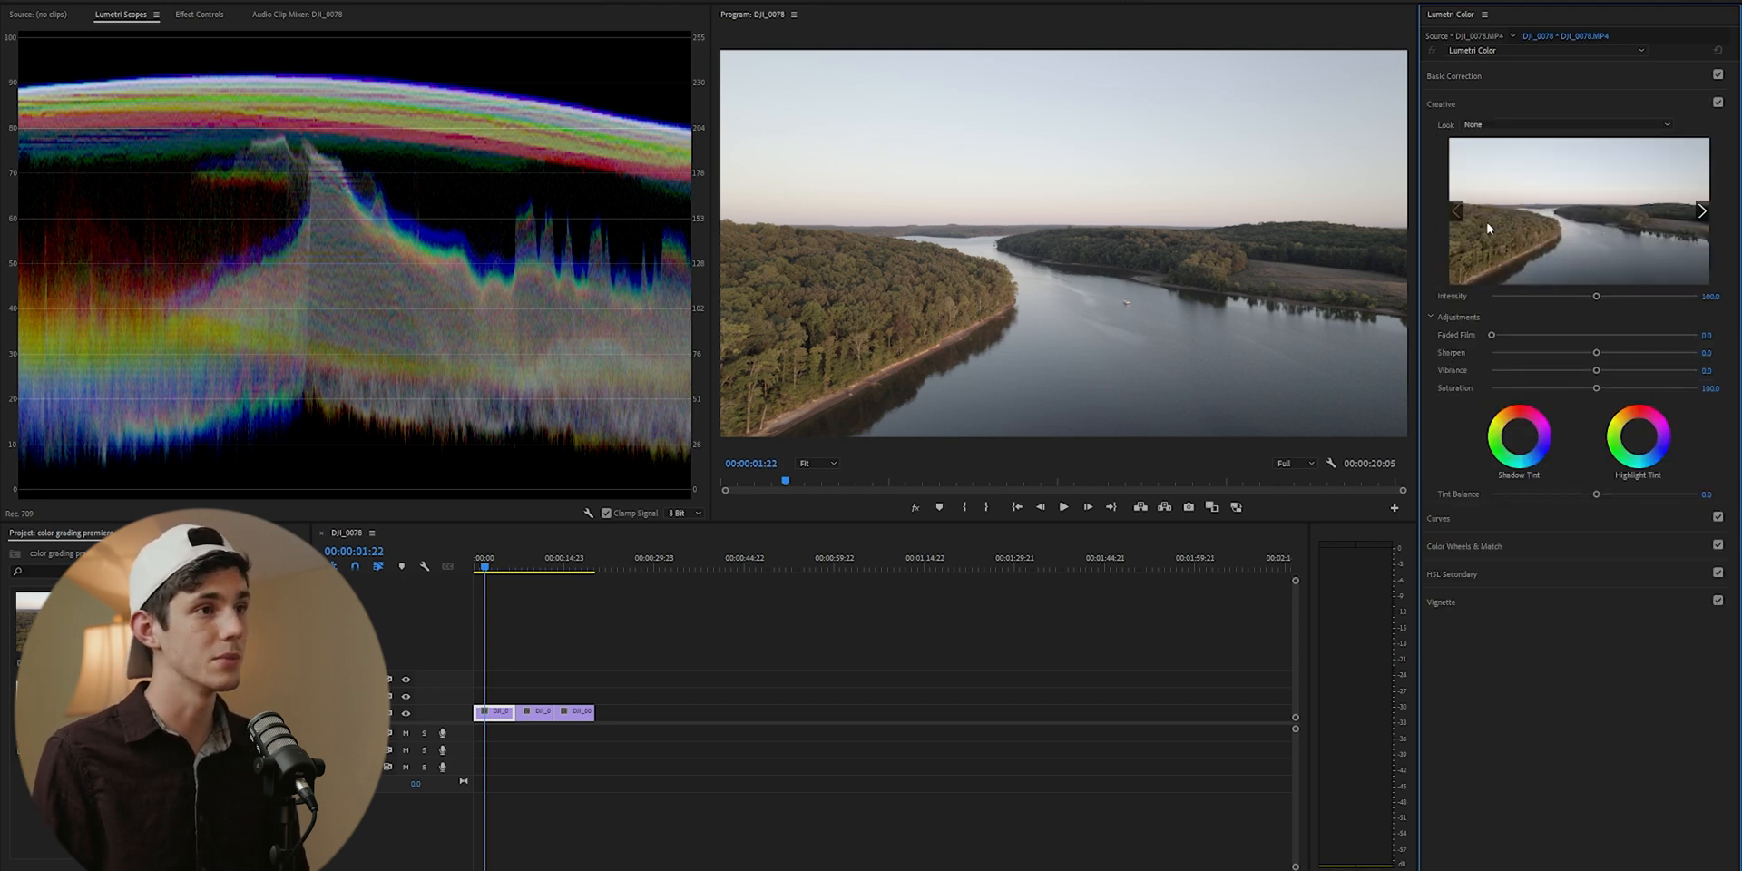
left_click(1442, 517)
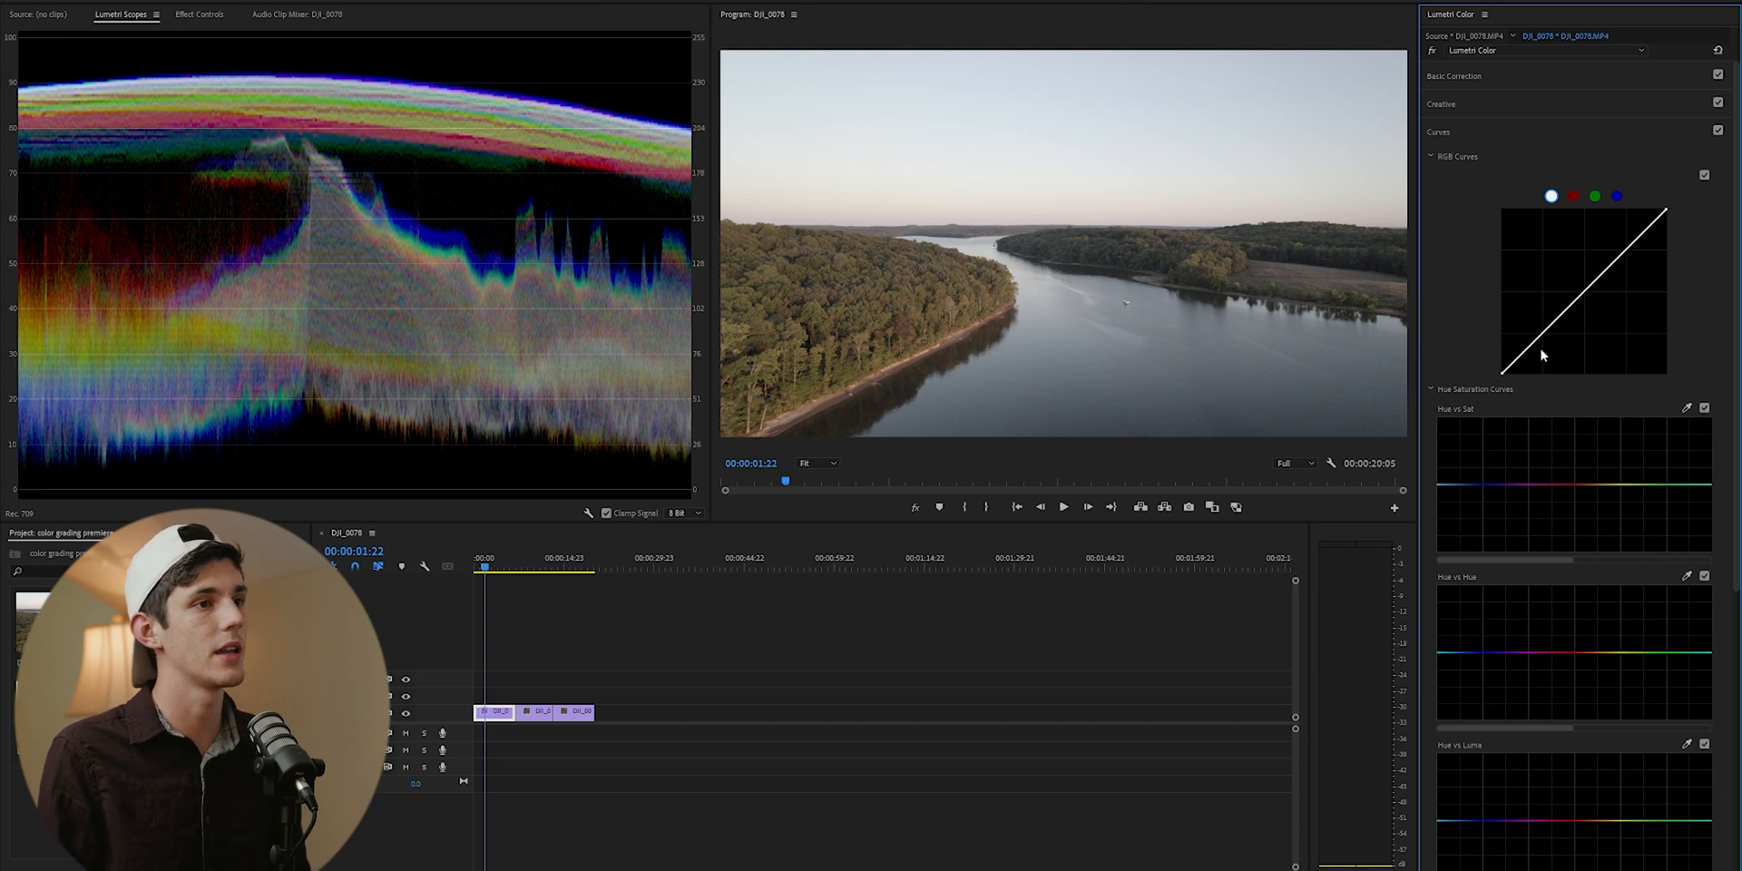
left_click(1542, 333)
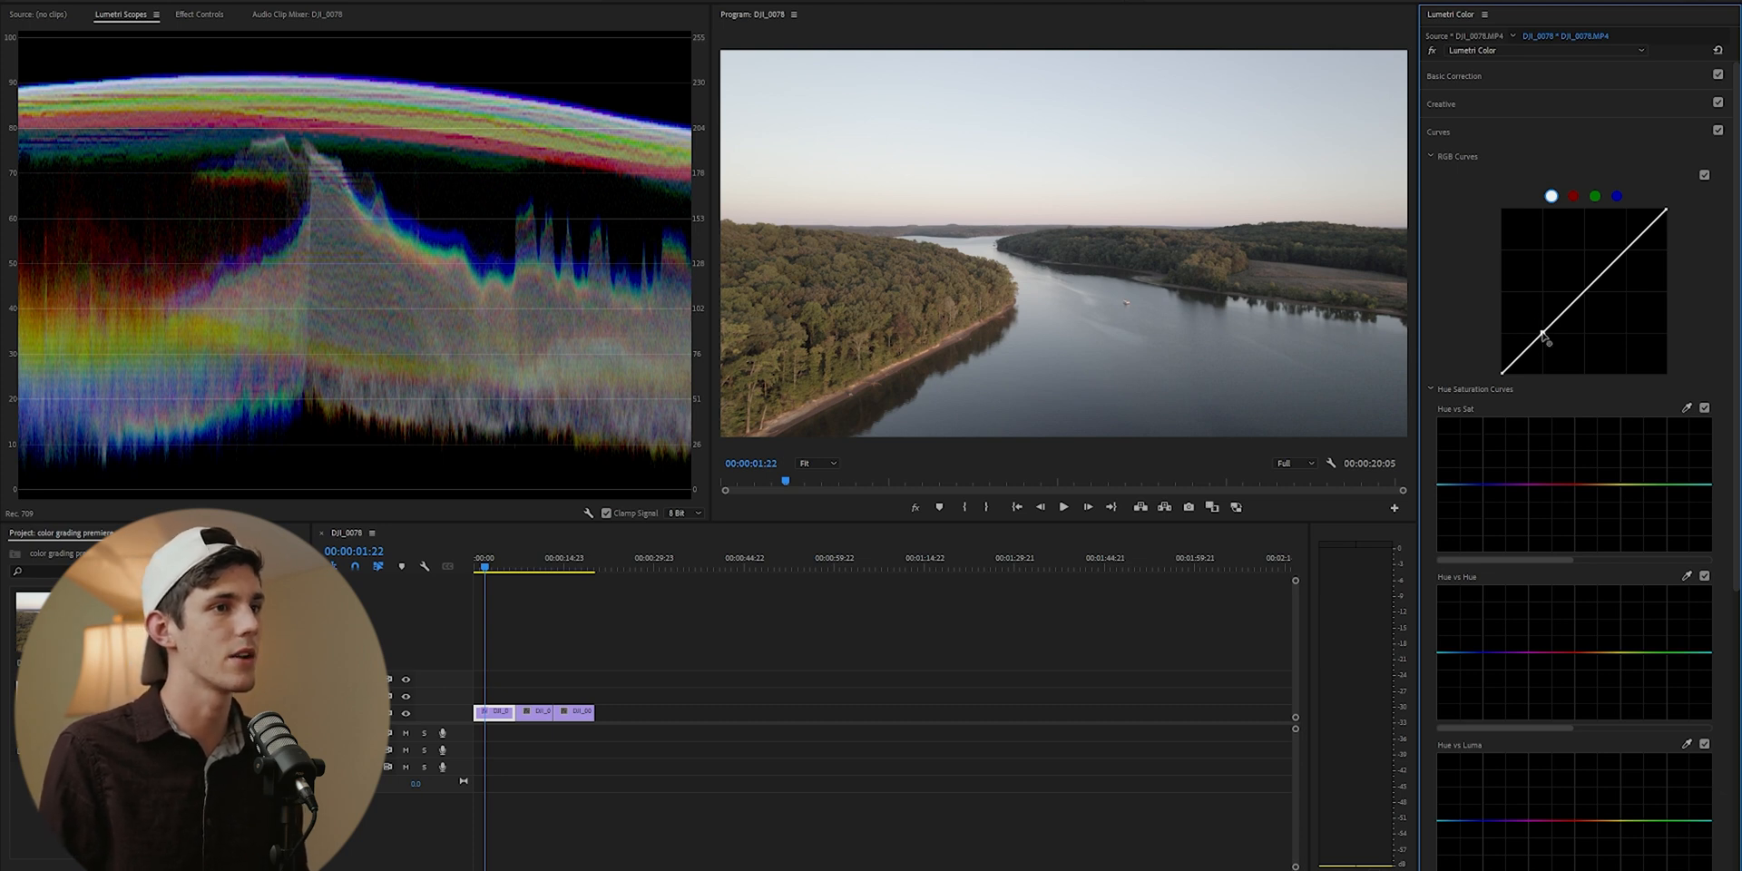
left_click_drag(1546, 339, 1545, 347)
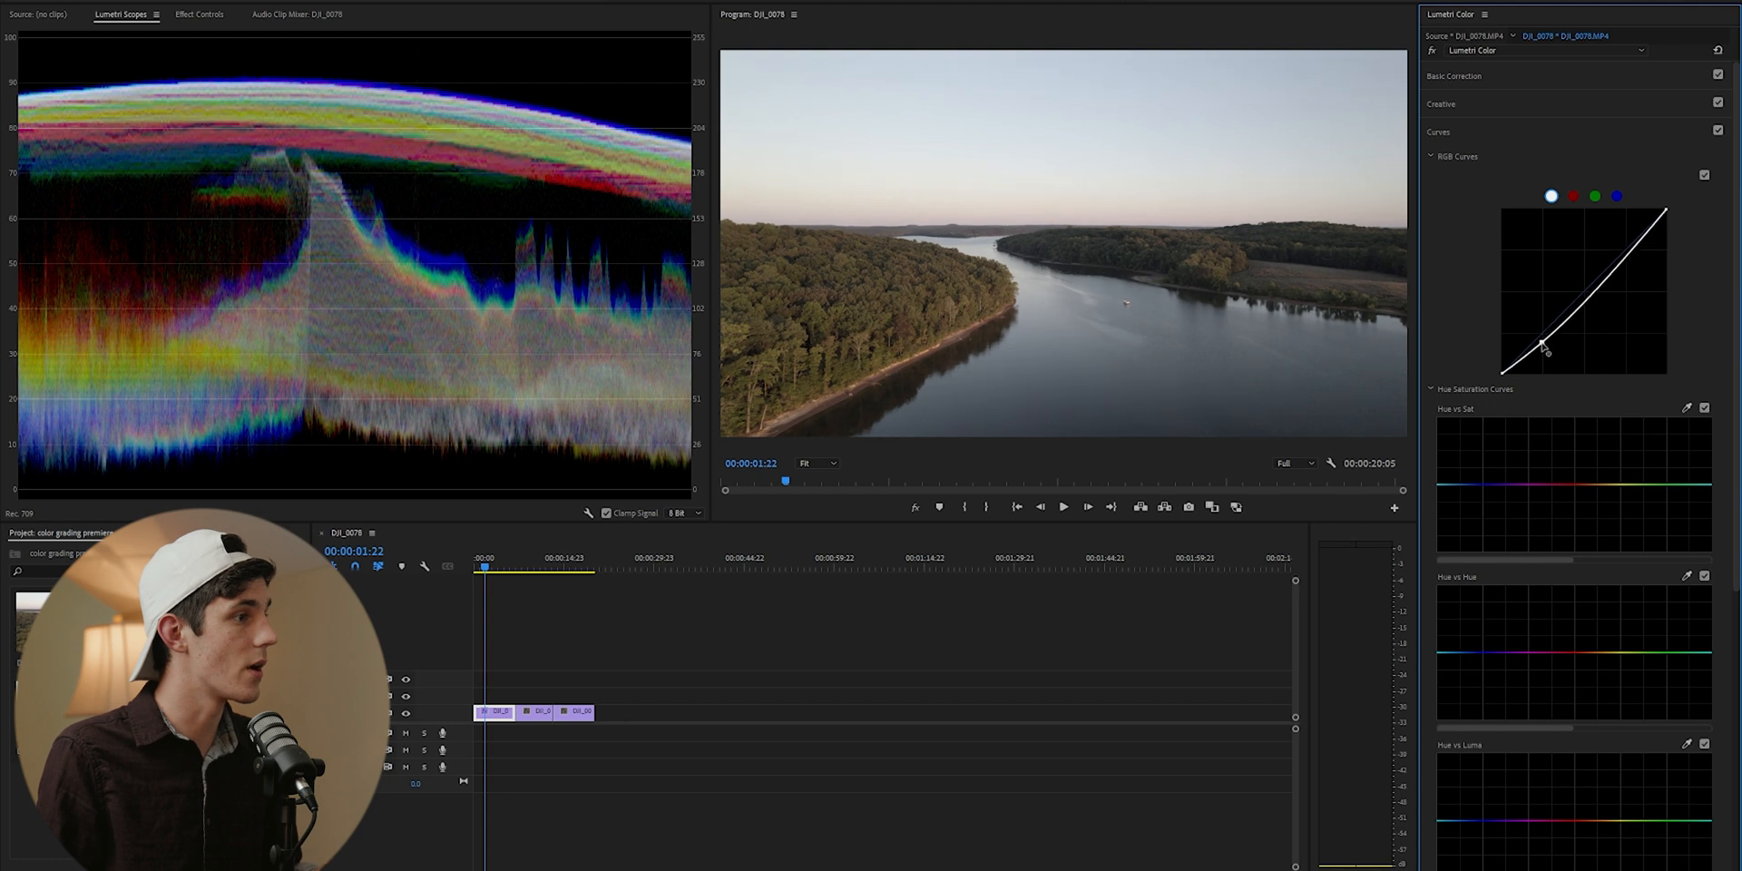
left_click_drag(1542, 343, 1543, 353)
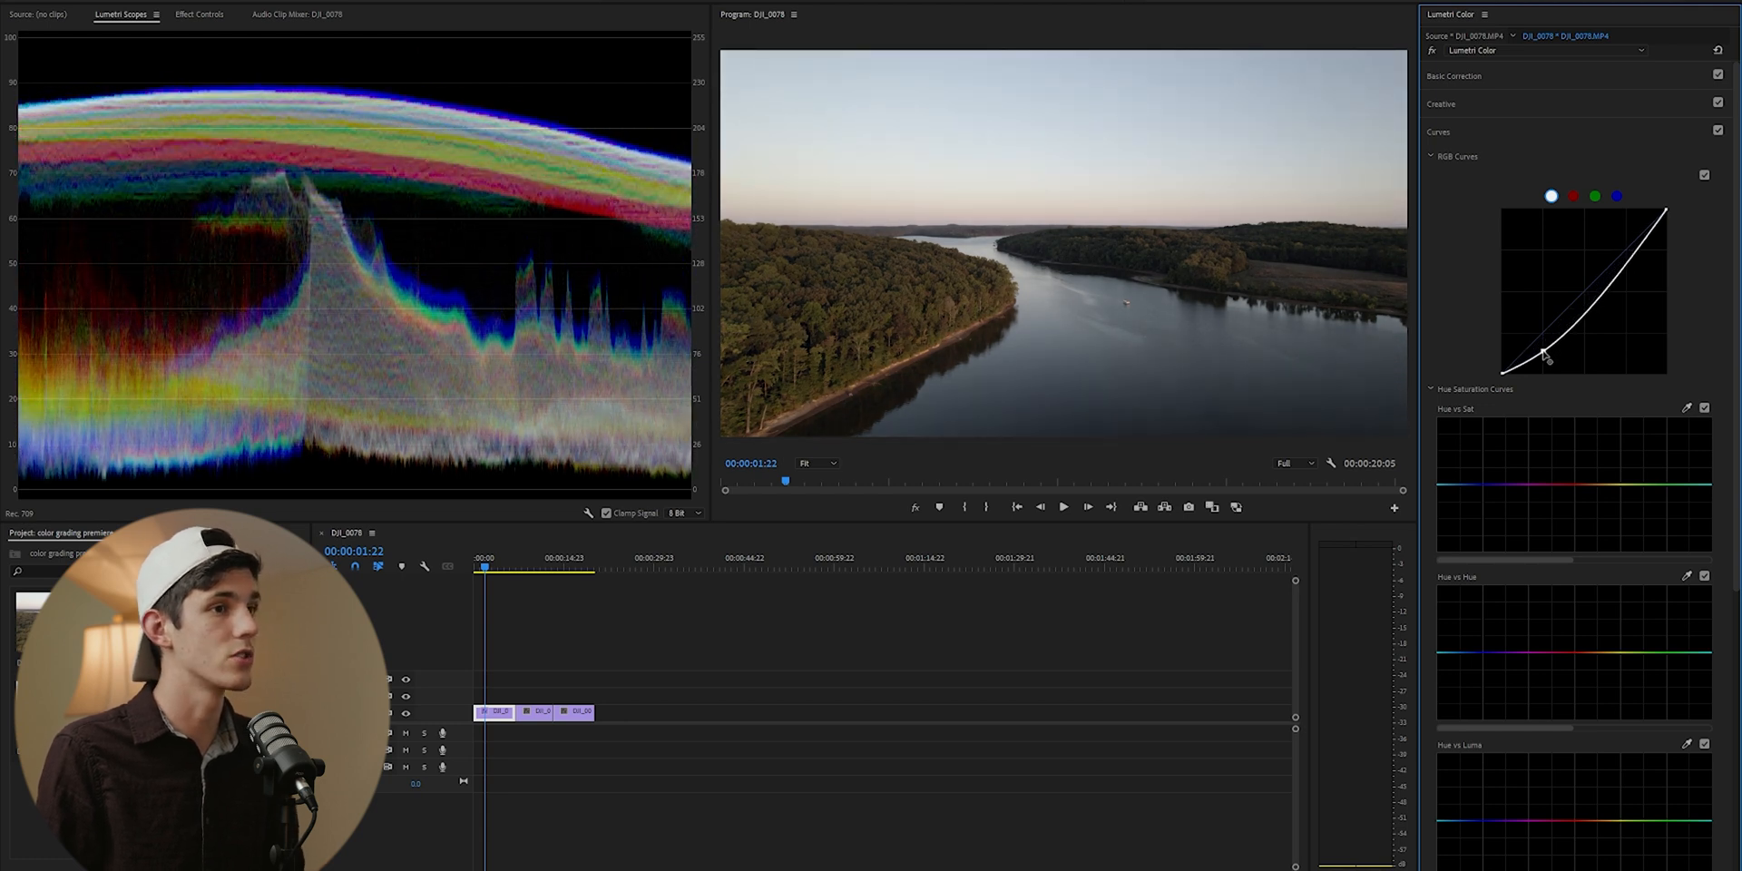
left_click_drag(1541, 355, 1541, 361)
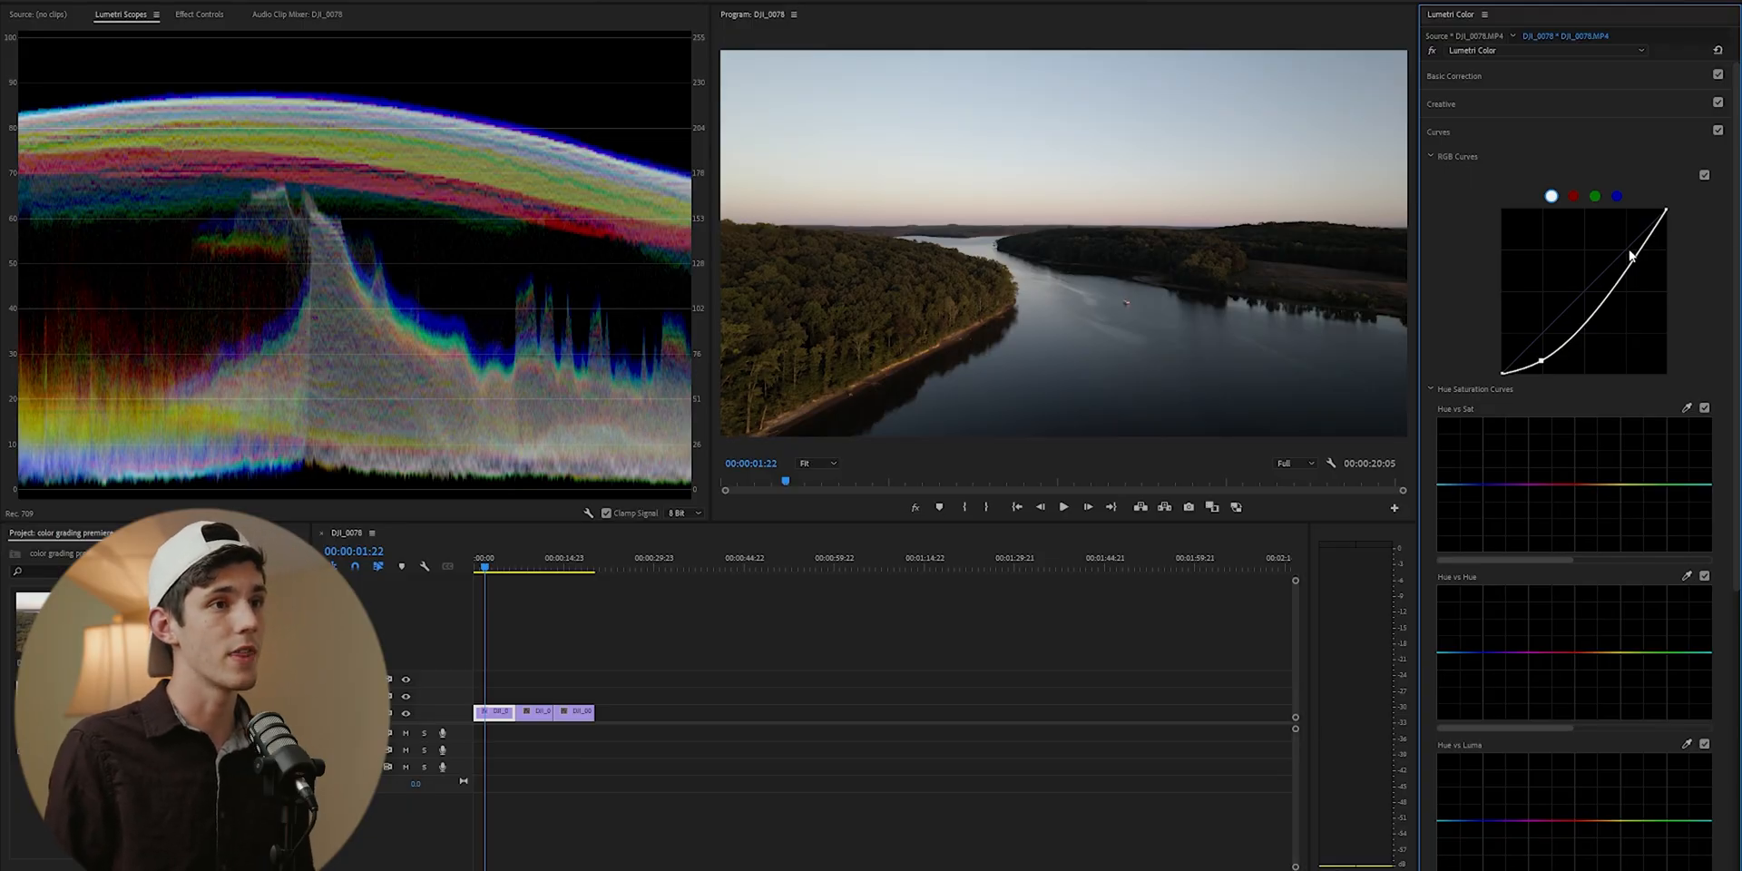
mouse_move(1630, 264)
left_mouse_down()
mouse_move(1629, 216)
mouse_move(1635, 235)
left_mouse_up()
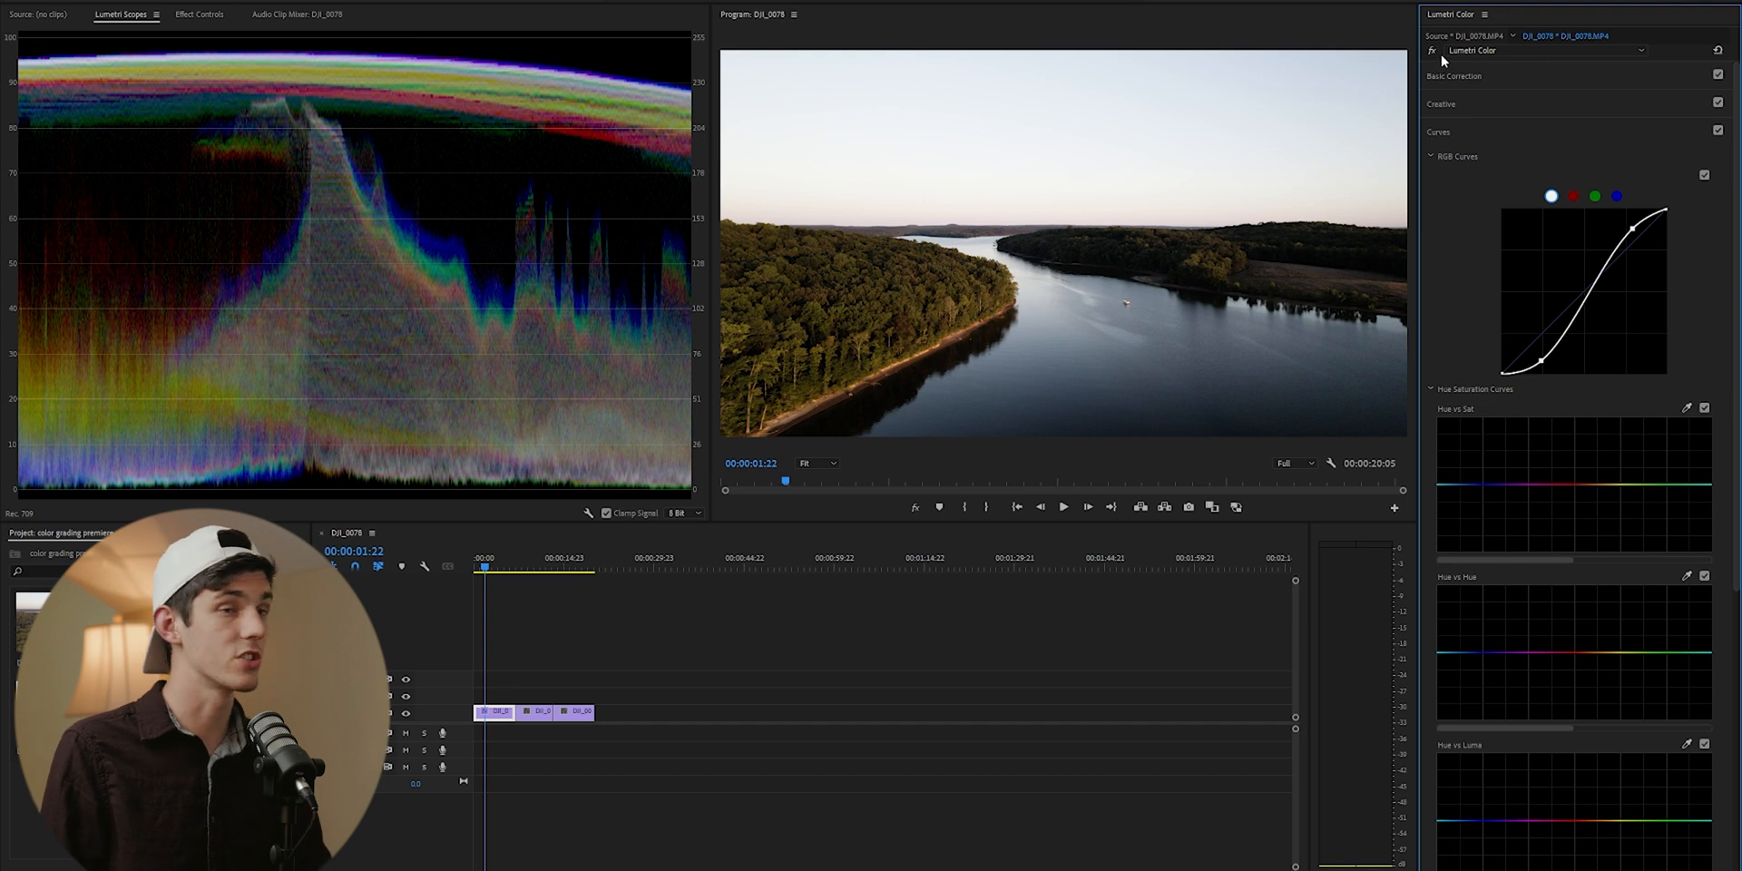
Compare the clip with and without the Lumetri Color effect, and lift the RGB curve's shadow point slightly
left_click(1433, 51)
left_click(1433, 52)
left_click(1434, 52)
left_click(1433, 52)
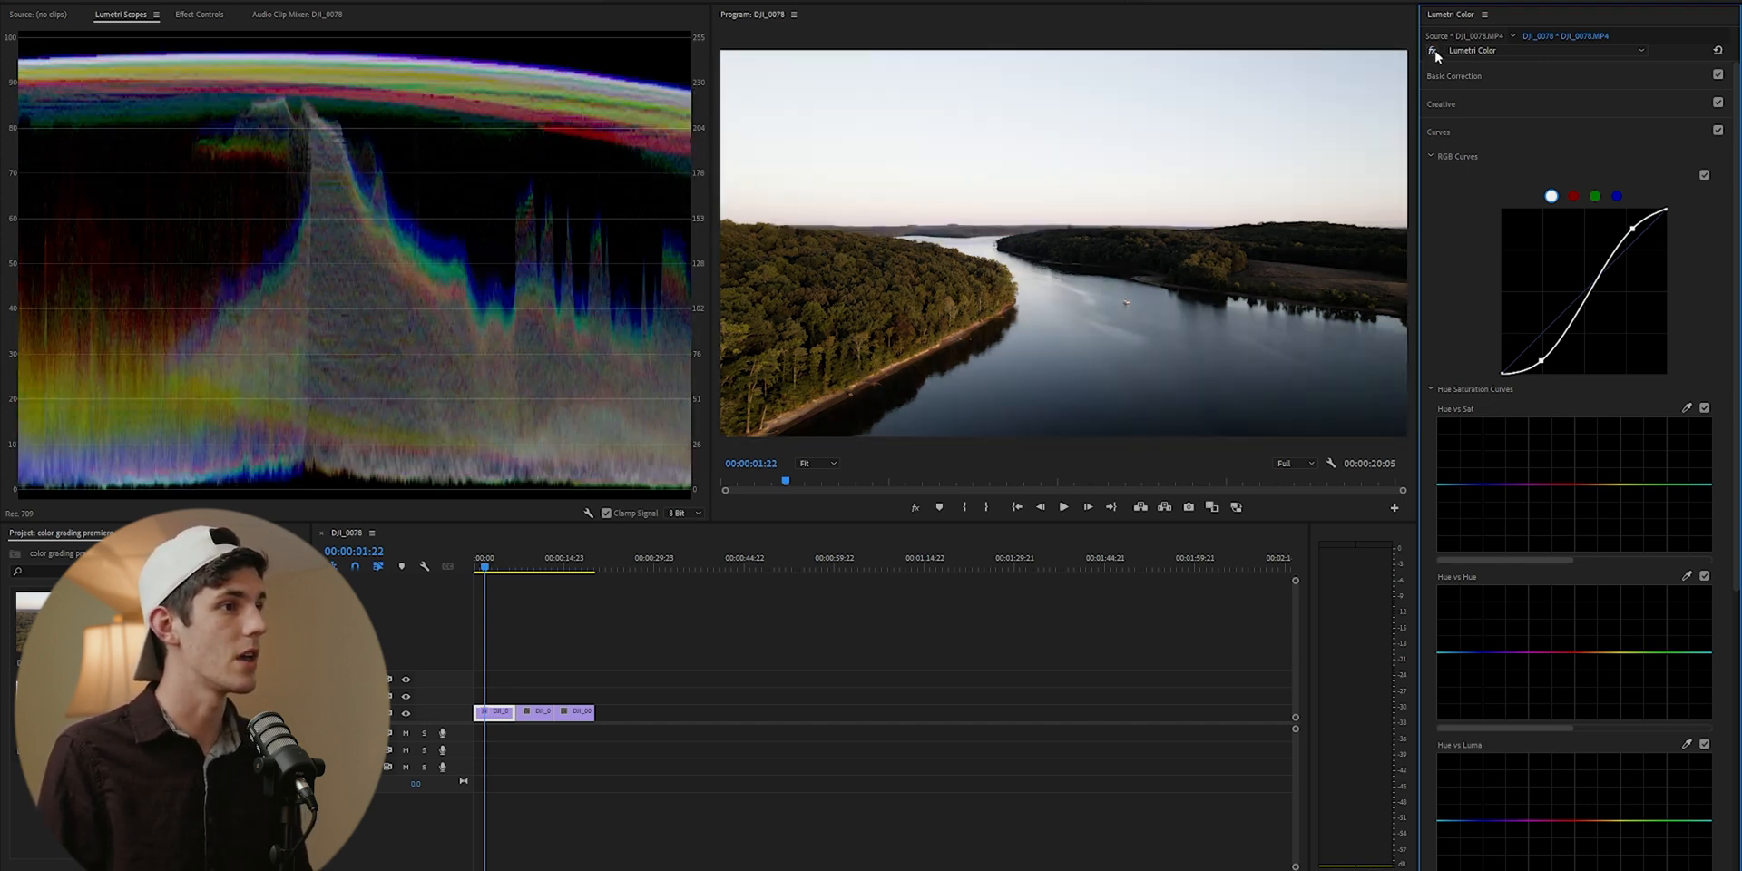
left_click(1434, 52)
left_click(1433, 52)
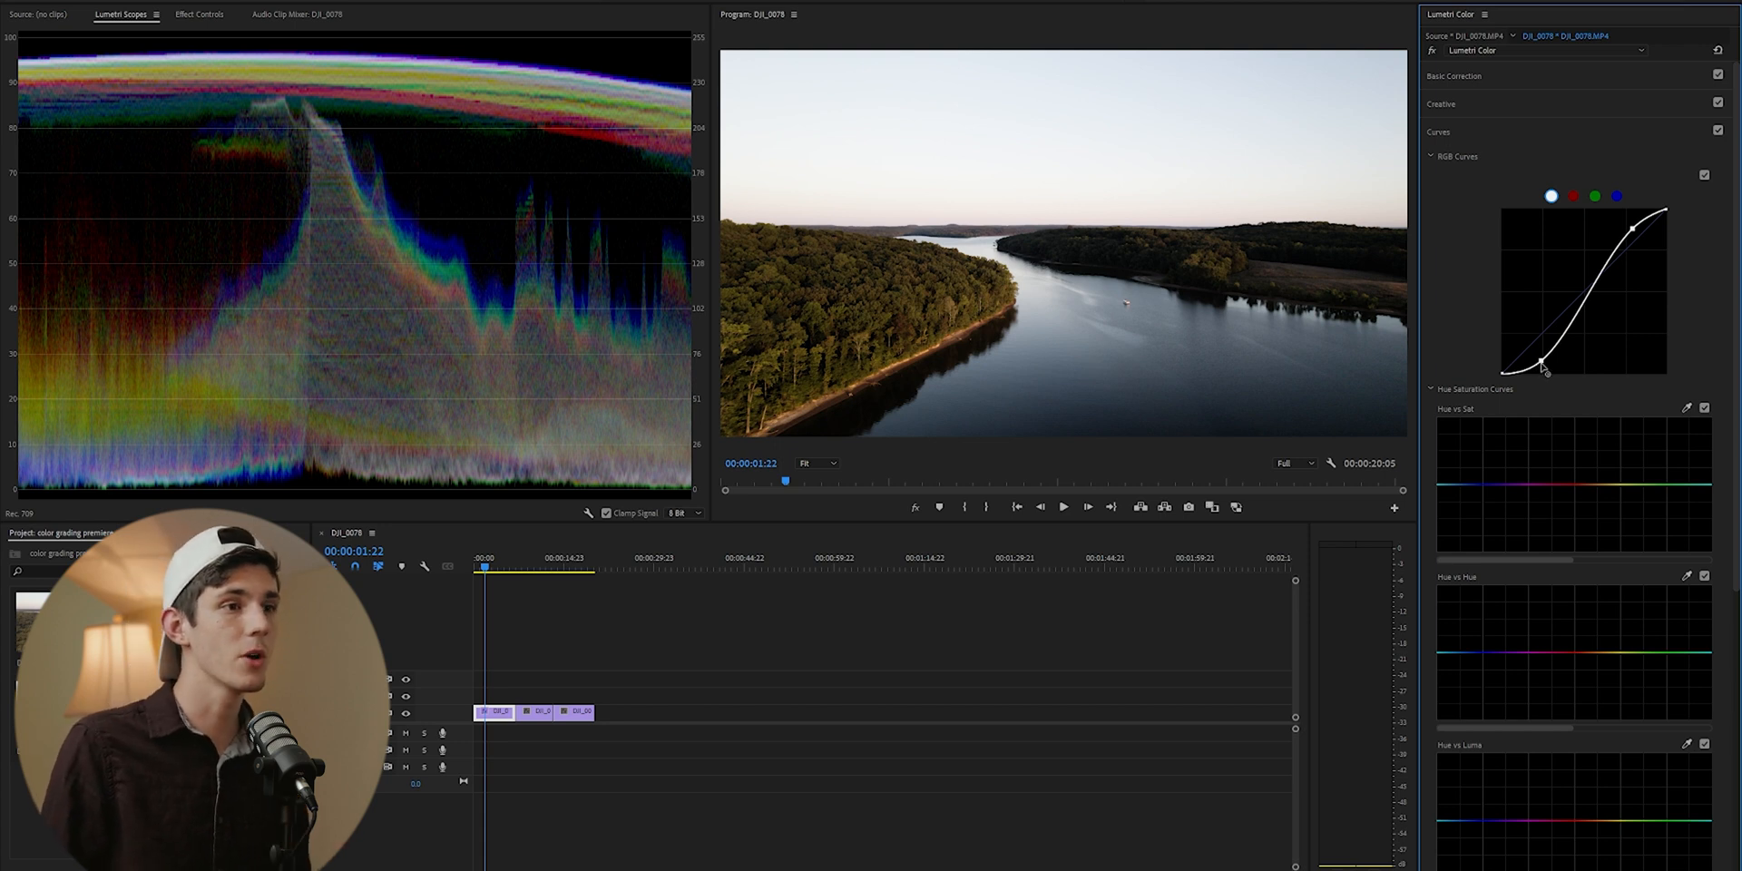
left_click_drag(1543, 365, 1545, 362)
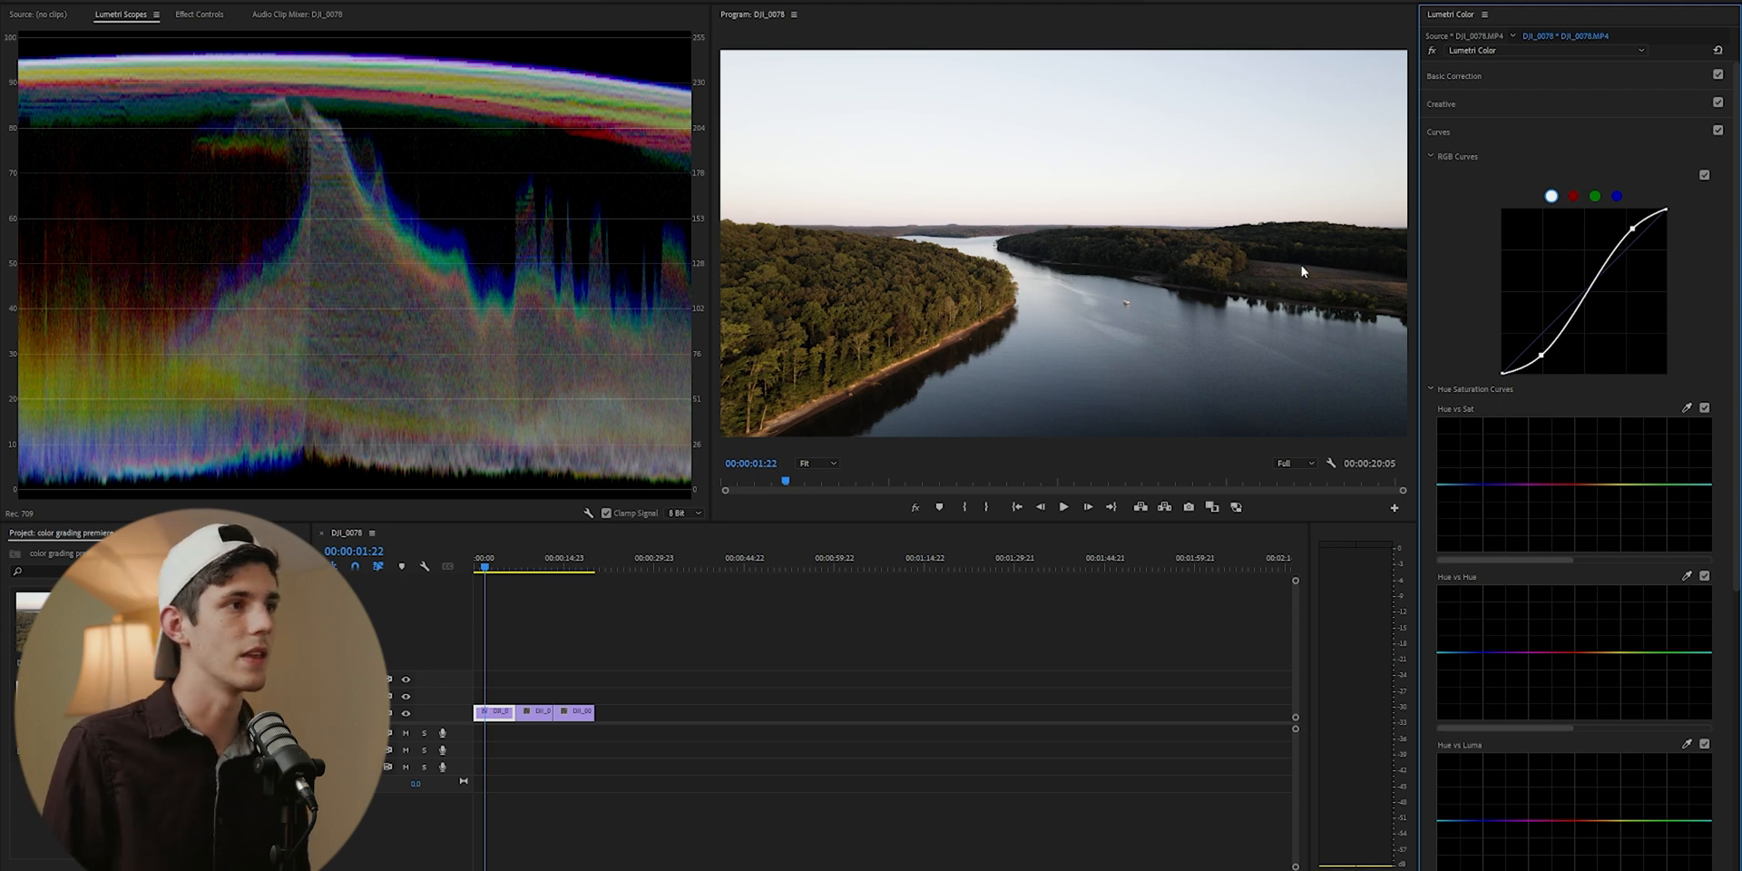
Try a slightly cooler white balance temperature in Basic Correction, and reset it
left_click(1454, 76)
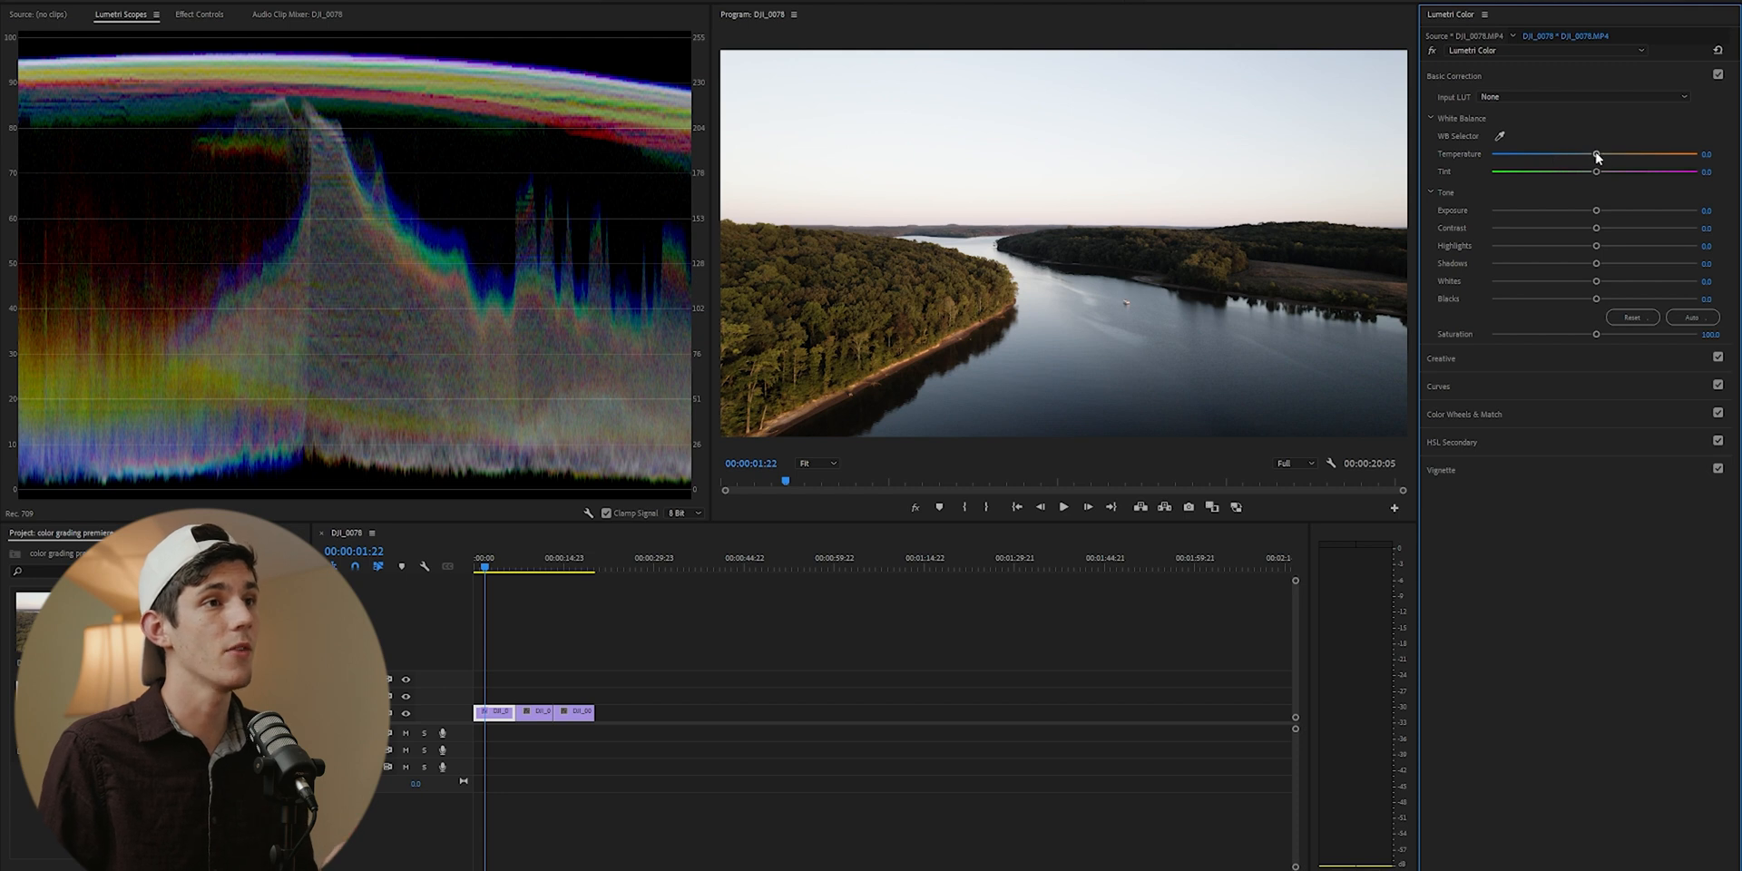
left_click_drag(1595, 156, 1591, 163)
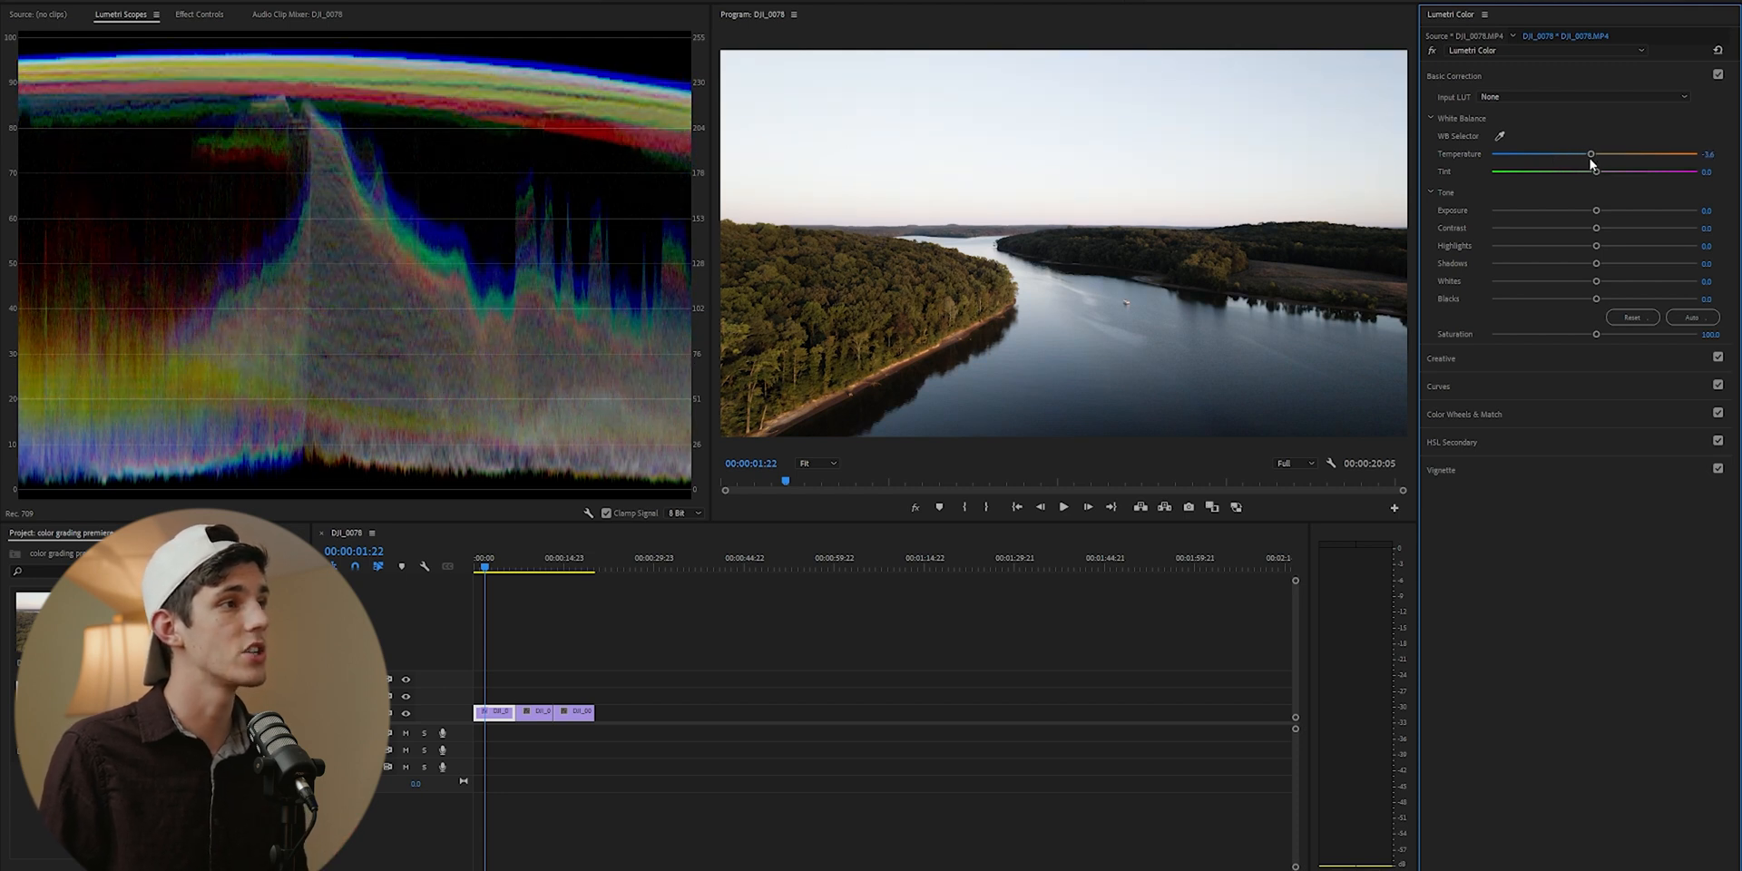
double_click(1590, 163)
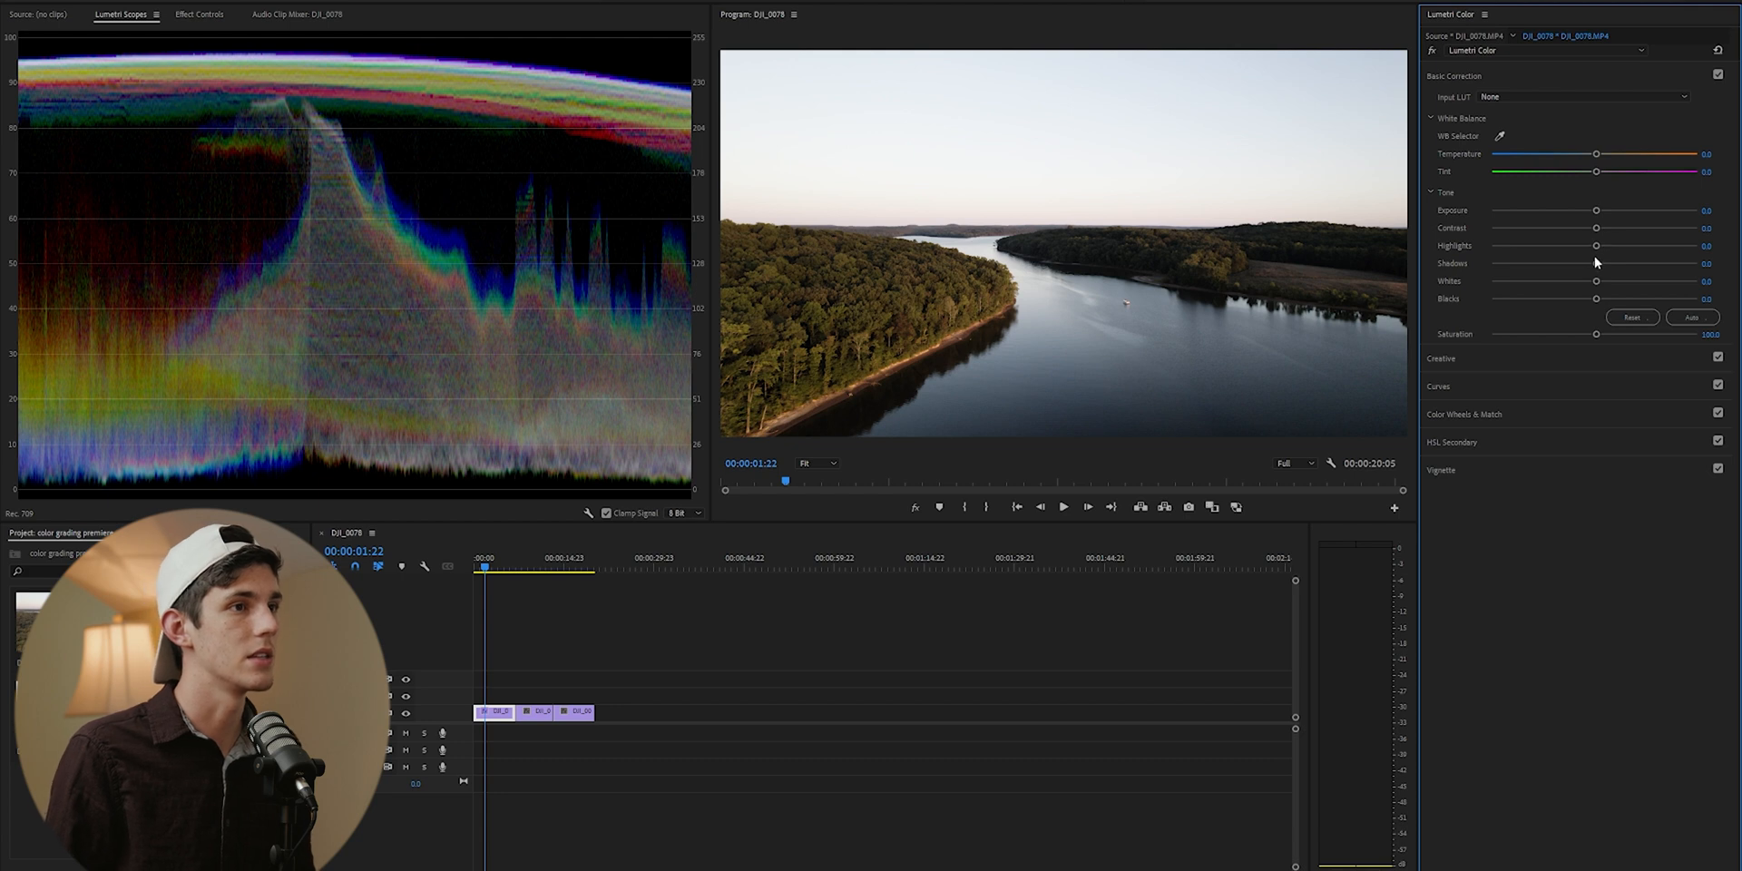
Set the clip's Shadows to -3.6, Whites to 10.2 and Saturation to about 112 in Basic Correction
mouse_move(1596, 266)
left_mouse_down()
mouse_move(1570, 265)
mouse_move(1606, 264)
mouse_move(1590, 269)
mouse_move(1605, 289)
left_mouse_up()
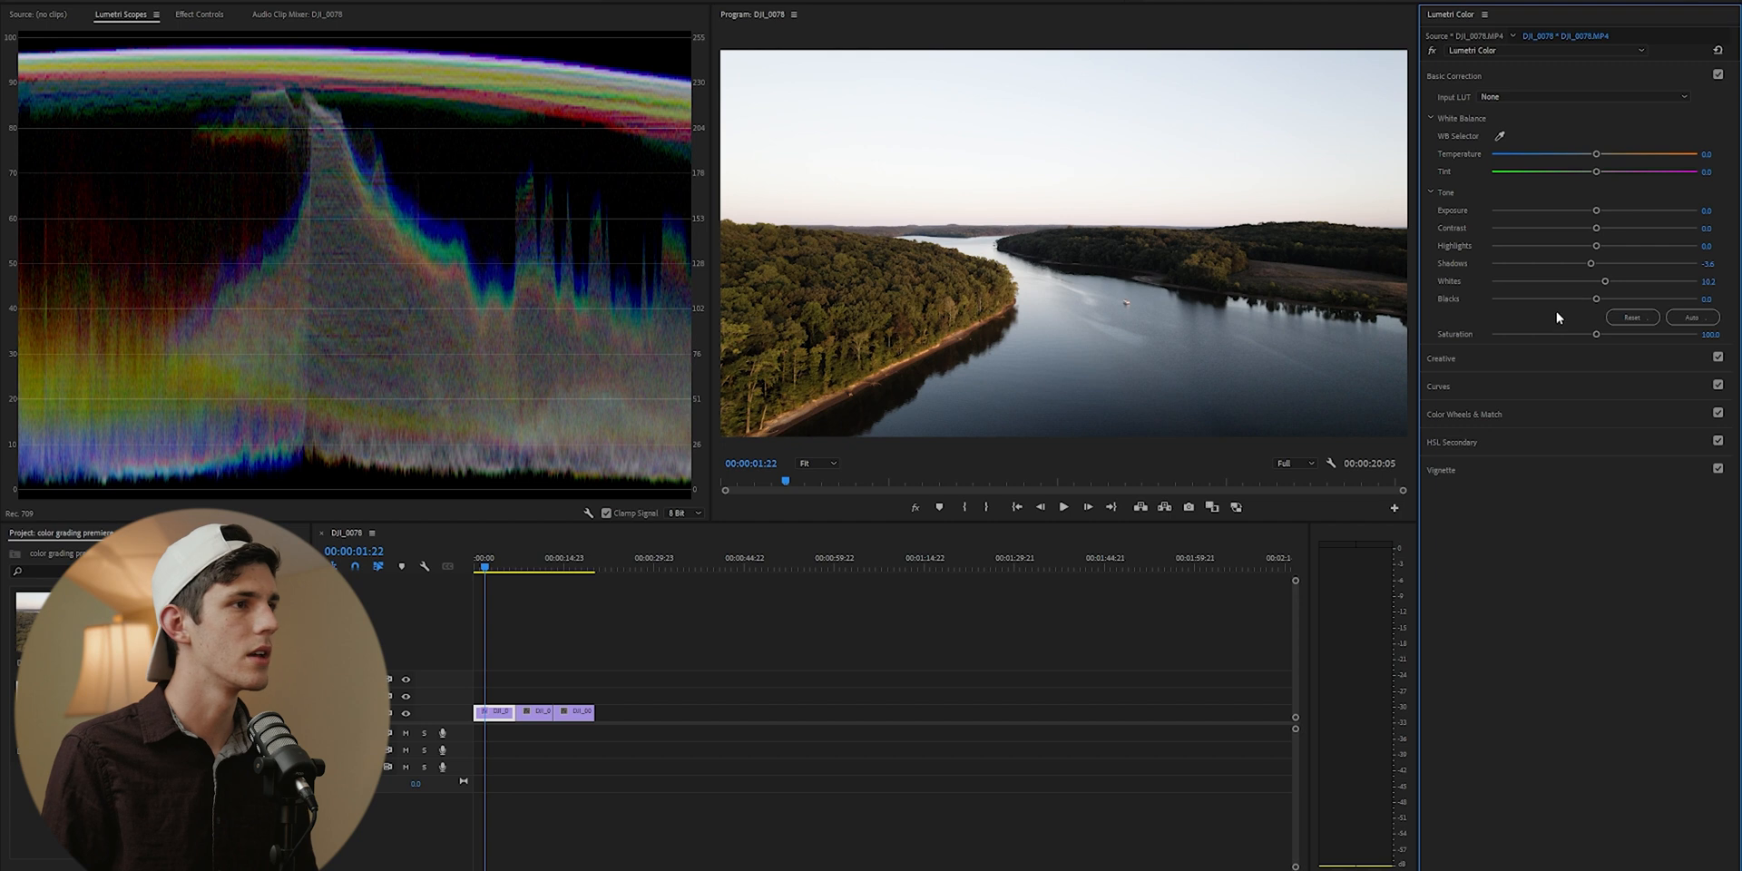
key("ctrl+grave")
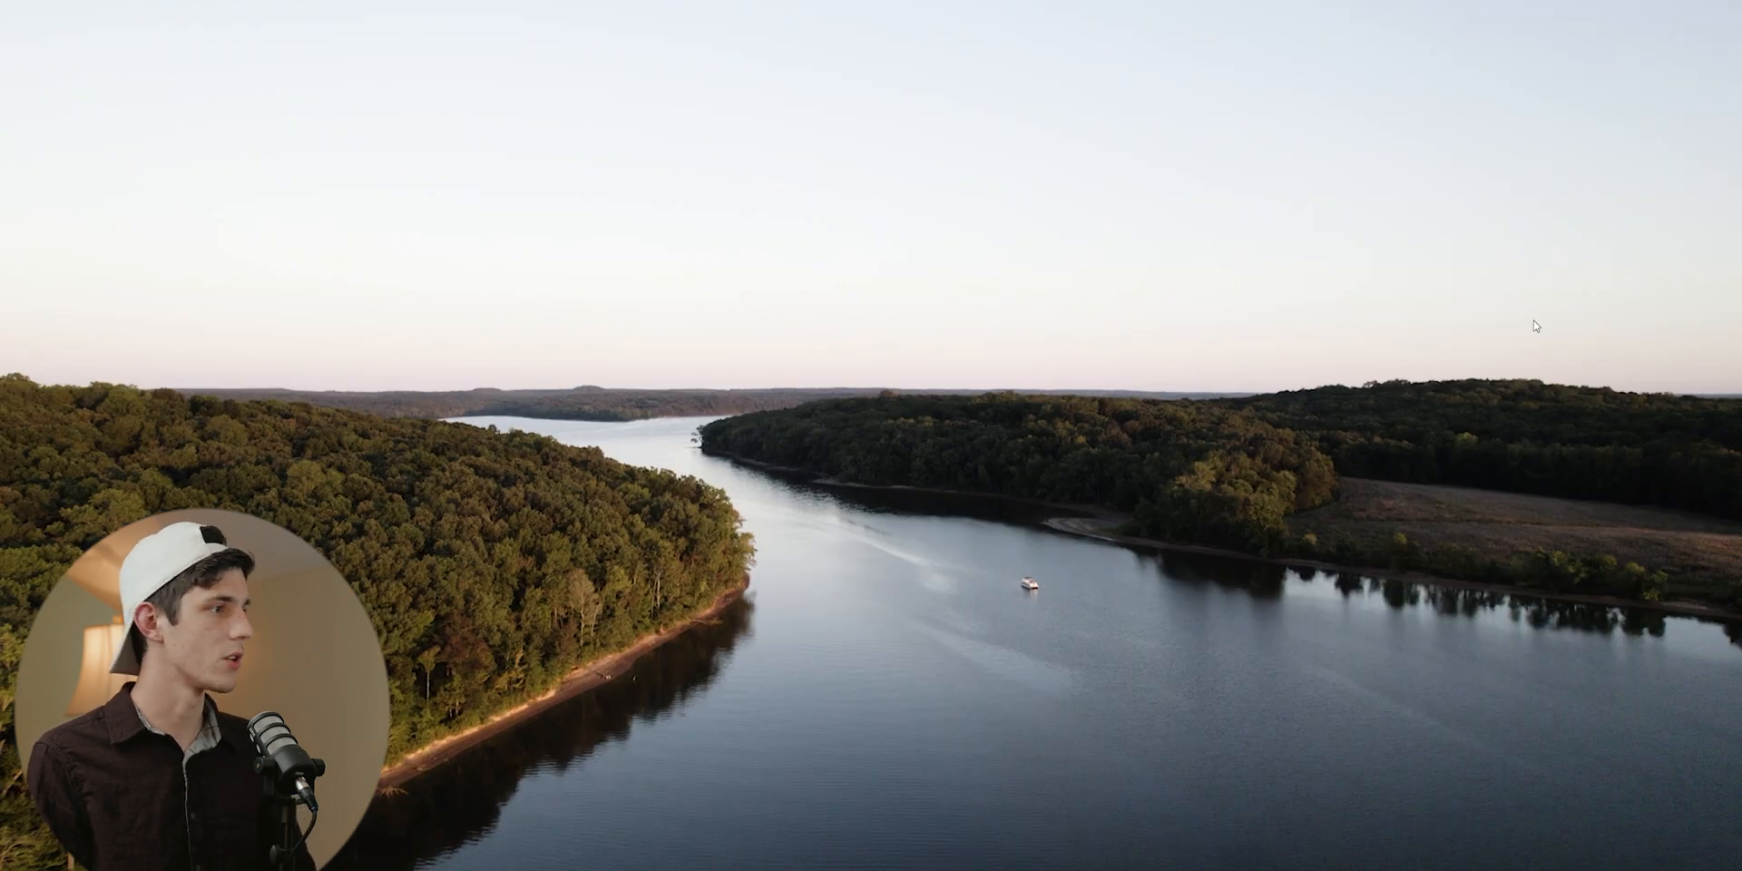
key("ctrl+grave")
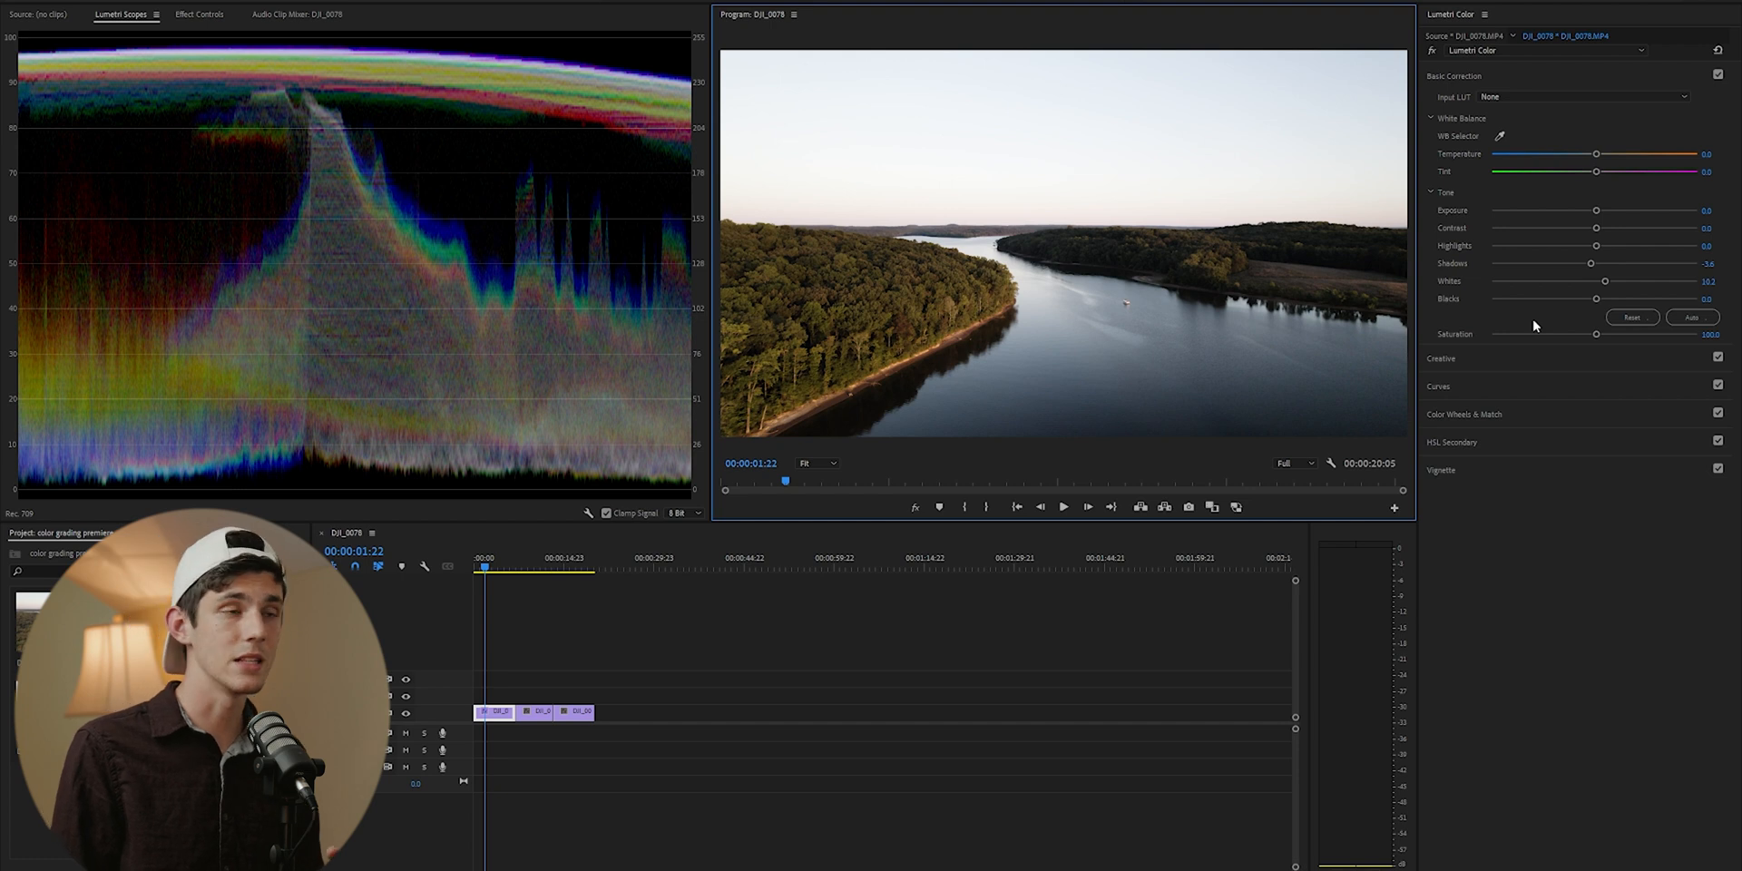
left_click_drag(1596, 335, 1607, 335)
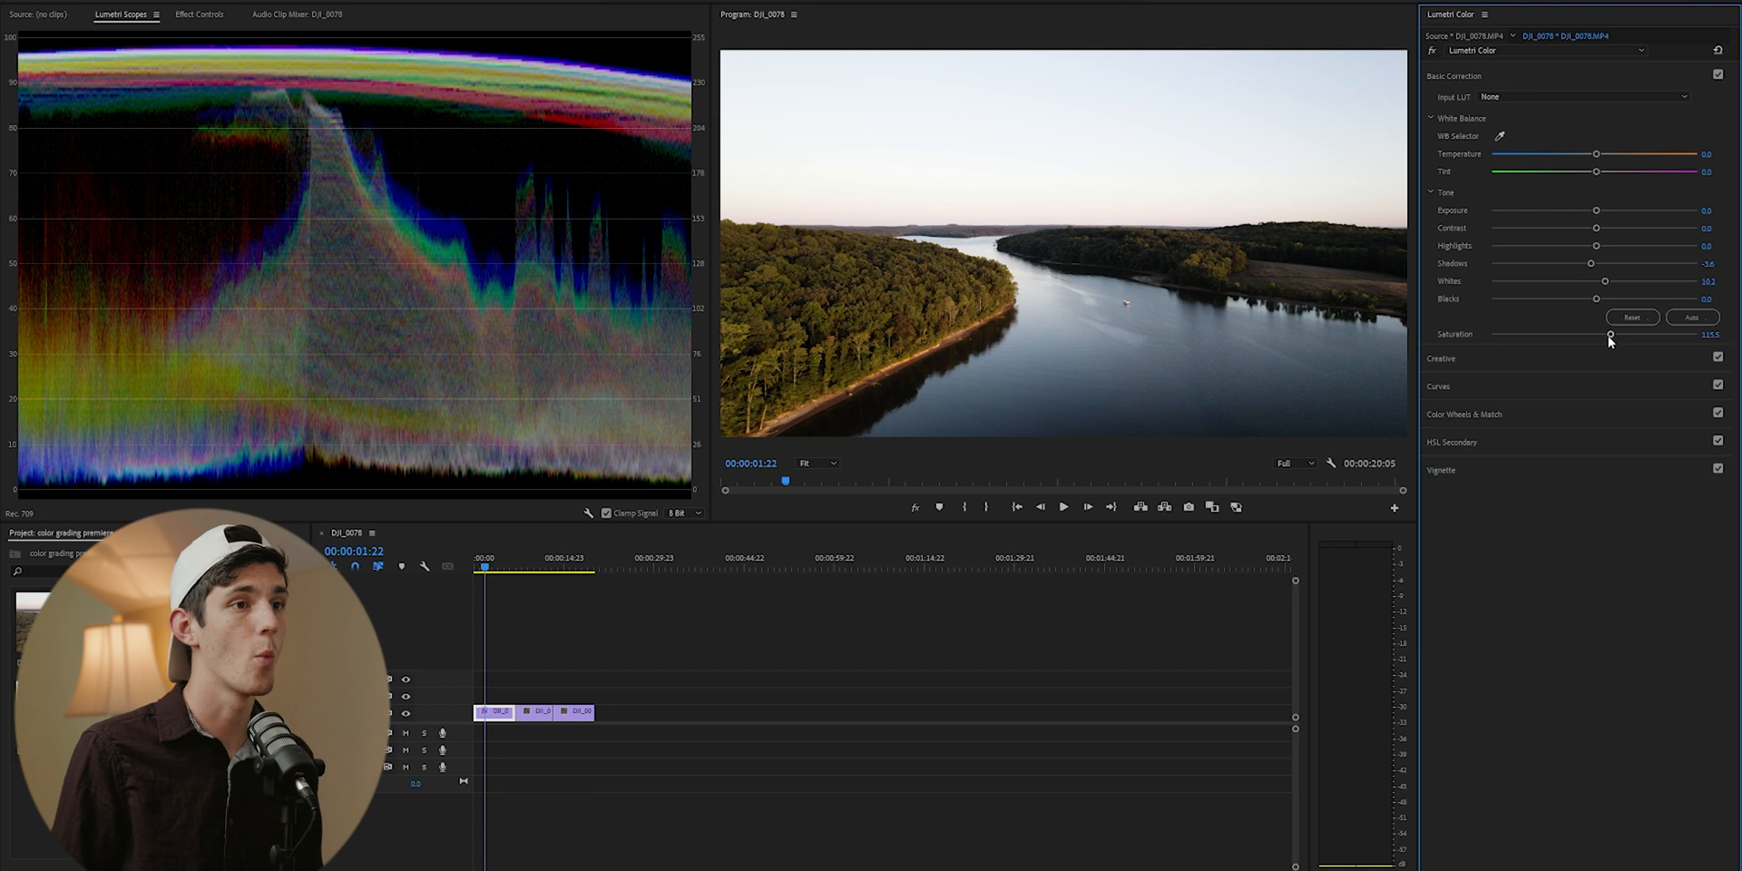
left_click_drag(1610, 335, 1606, 340)
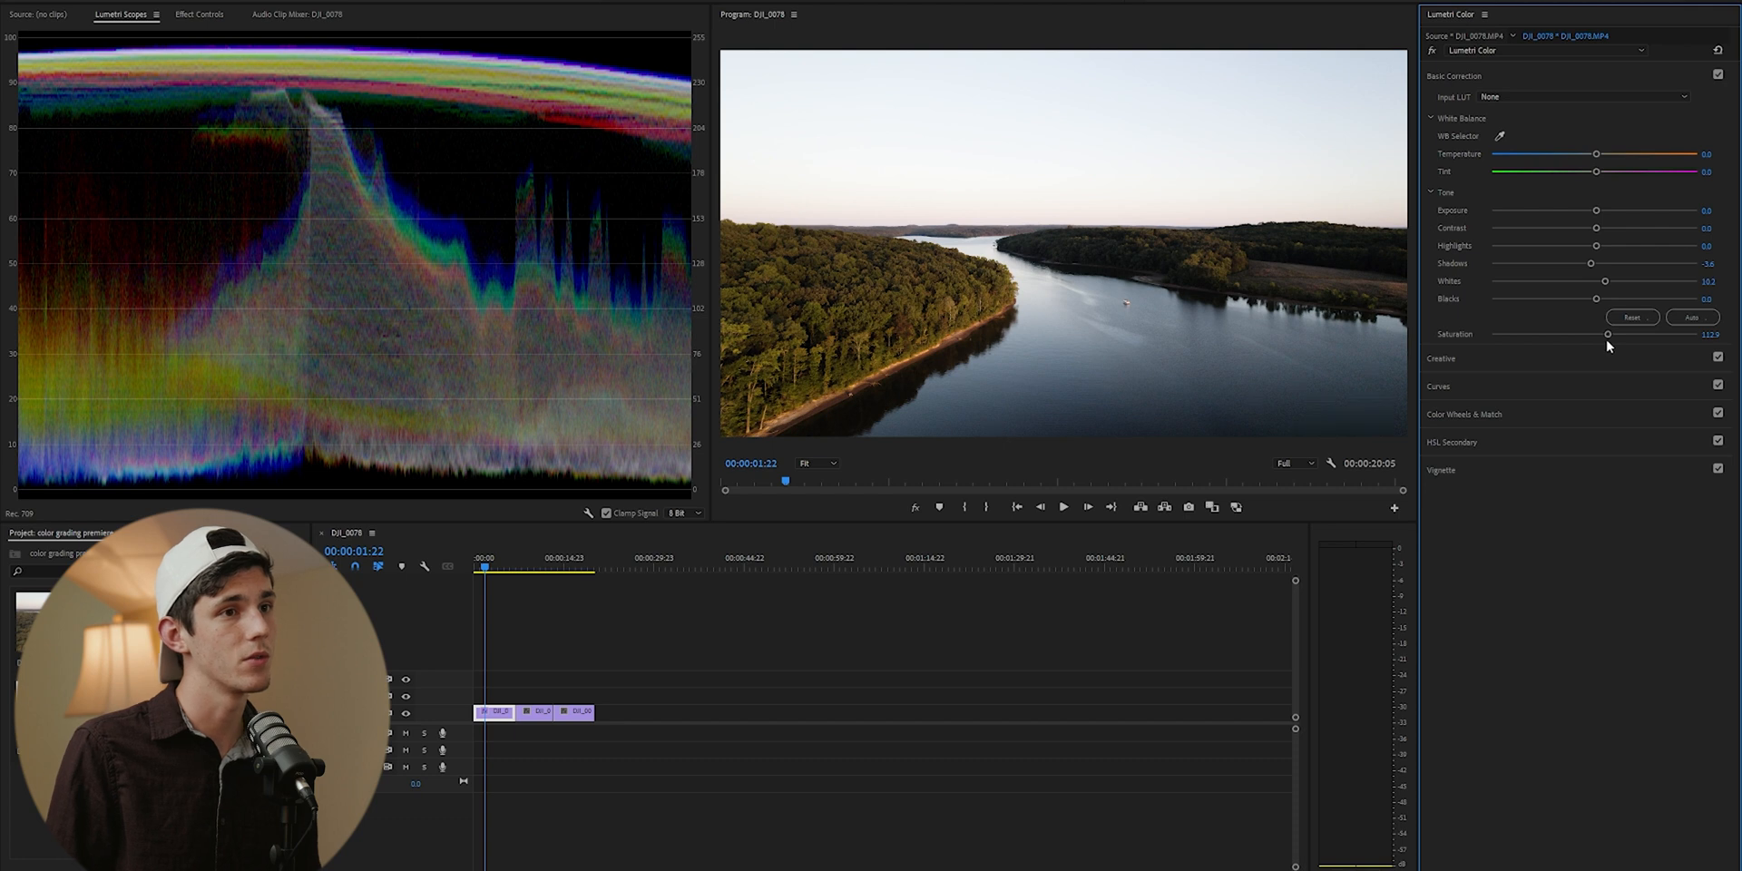
Preview the first clip full screen and compare it with and without the Lumetri Color effect
key("ctrl+grave")
key("ctrl+grave")
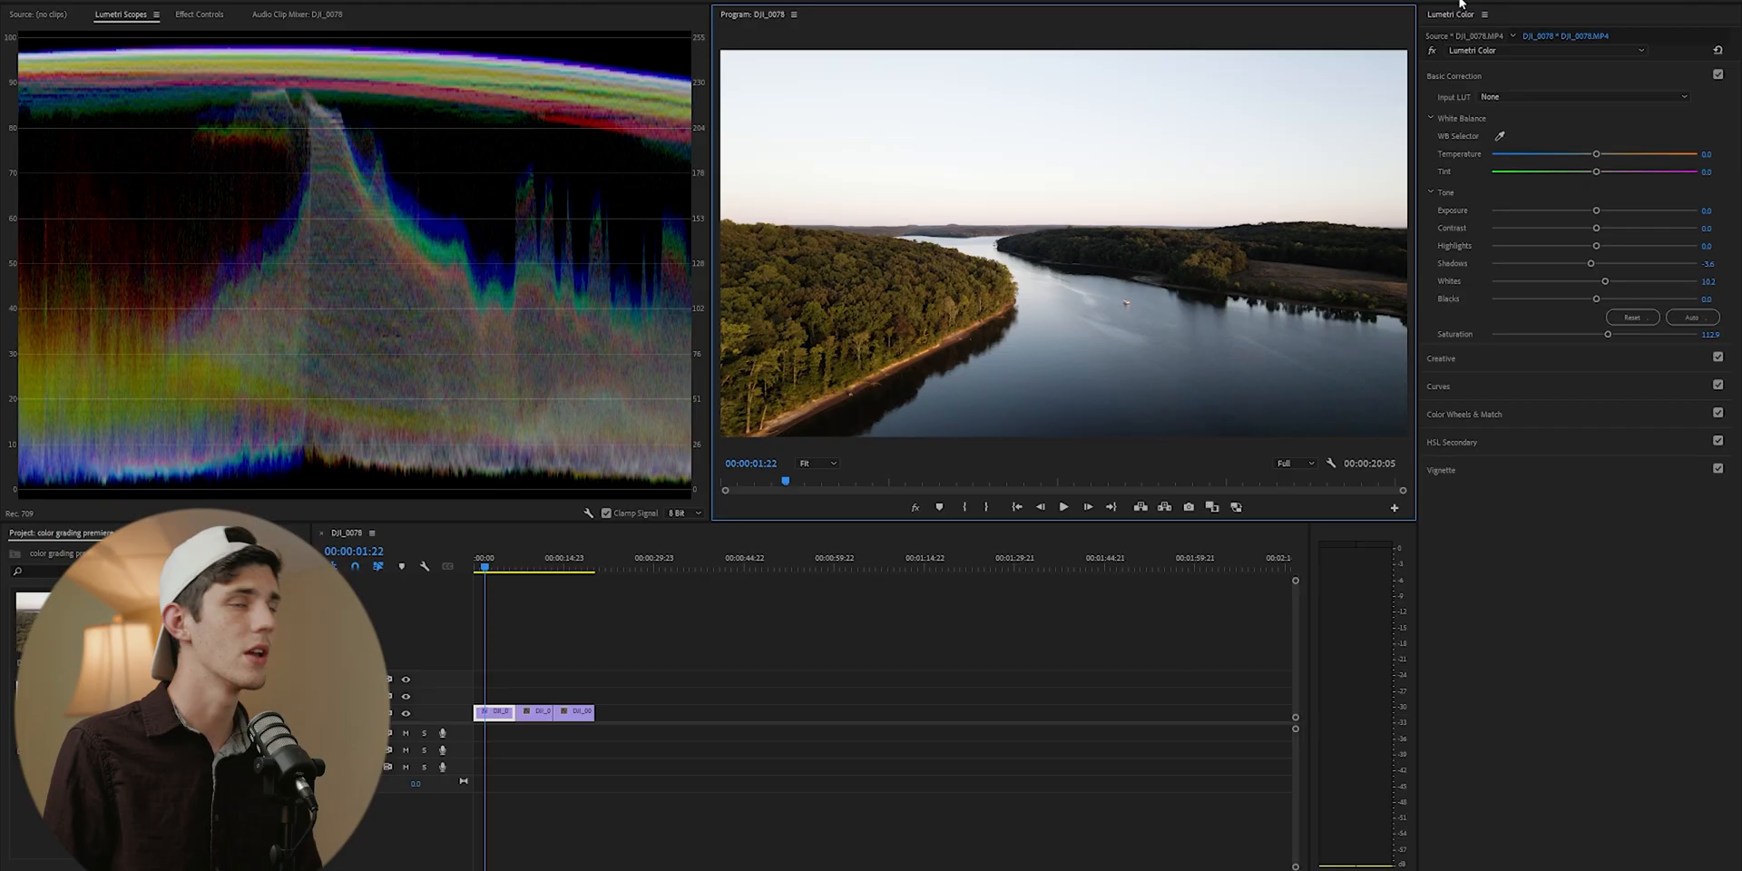
left_click(1432, 51)
left_click(1432, 52)
left_click(1431, 51)
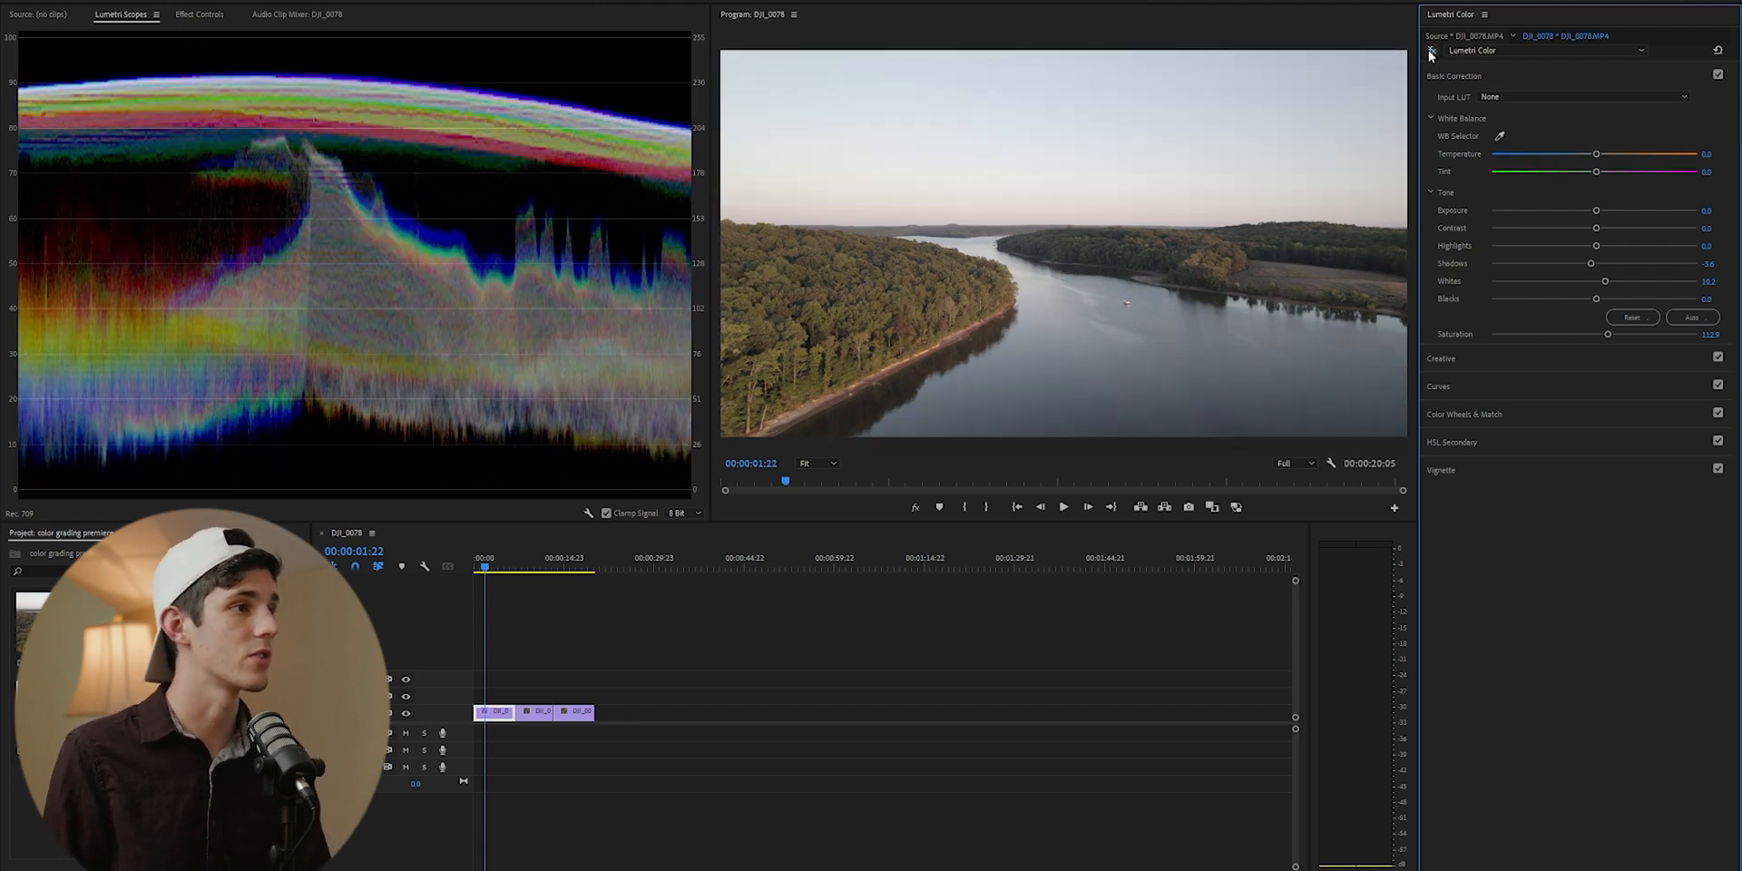
left_click(1432, 52)
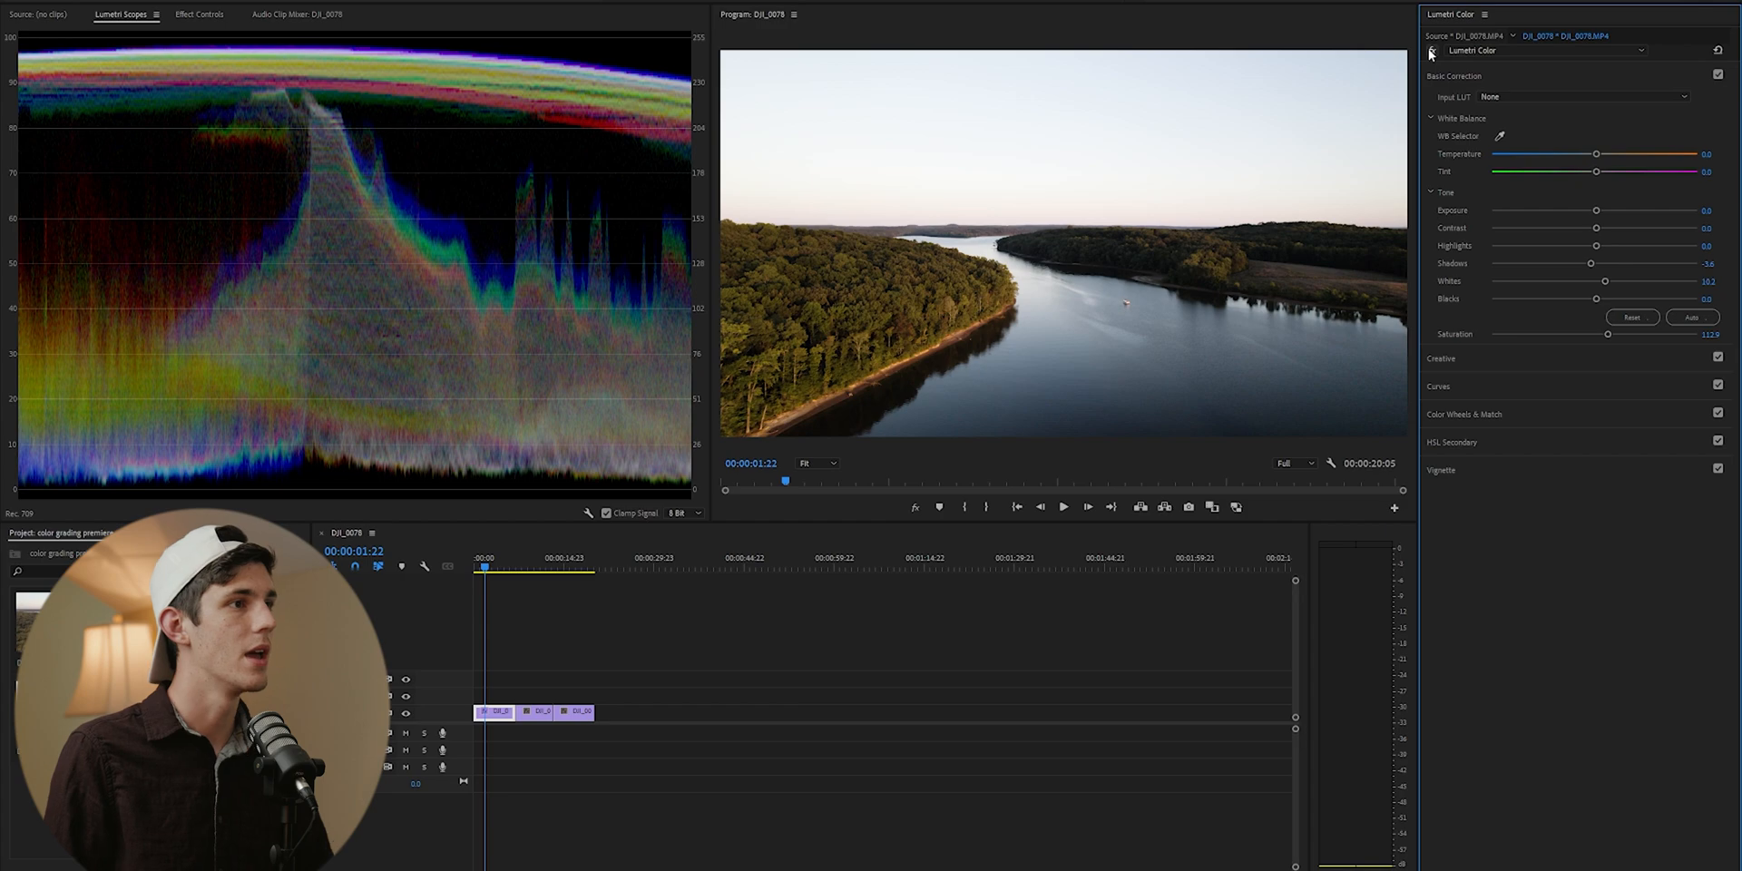
left_click(1431, 51)
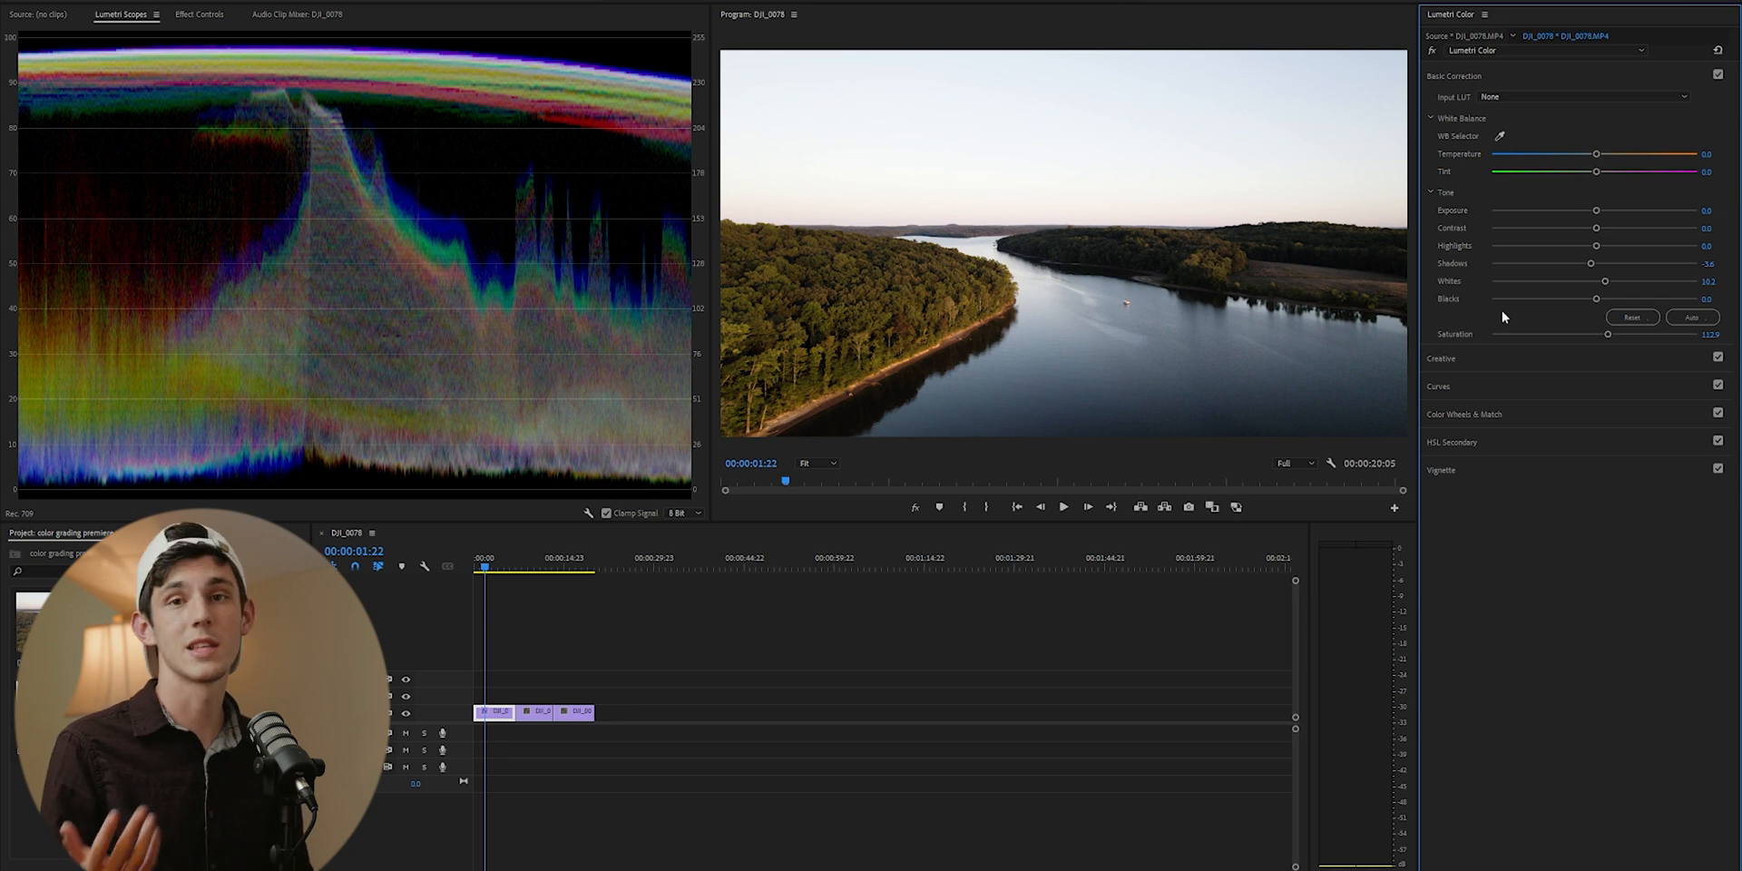
Shape an S-curve on the second clip's master RGB curve by lowering the shadows and raising the highlights
left_click(524, 566)
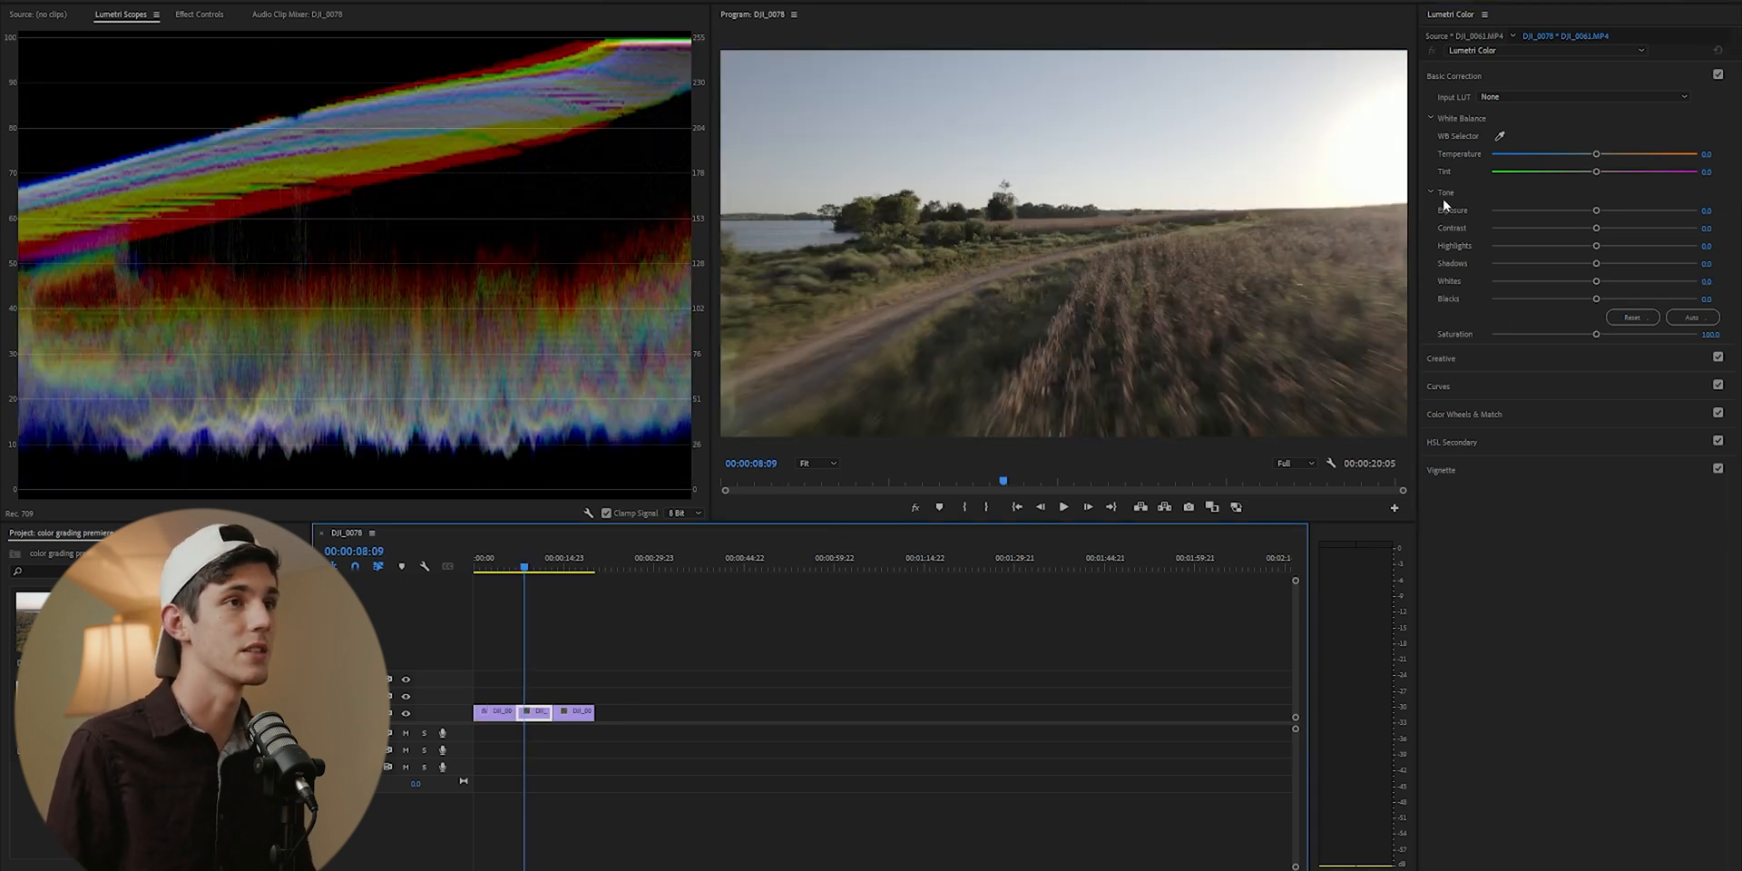
left_click(1446, 386)
left_click_drag(1546, 333, 1542, 358)
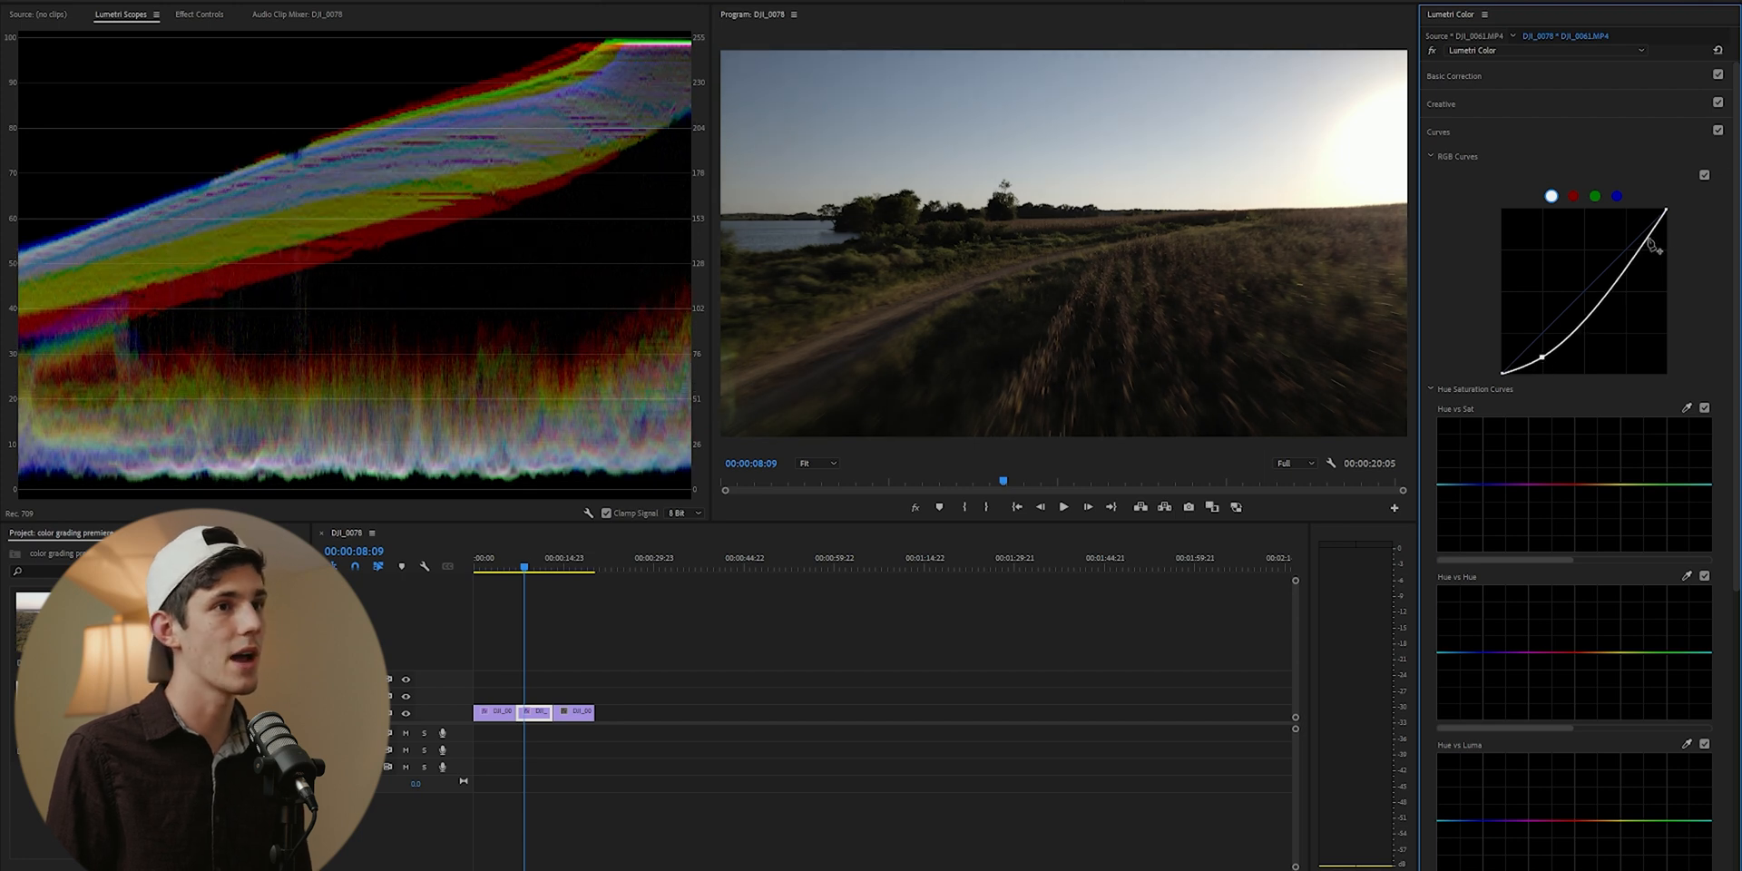
left_click_drag(1638, 263, 1630, 239)
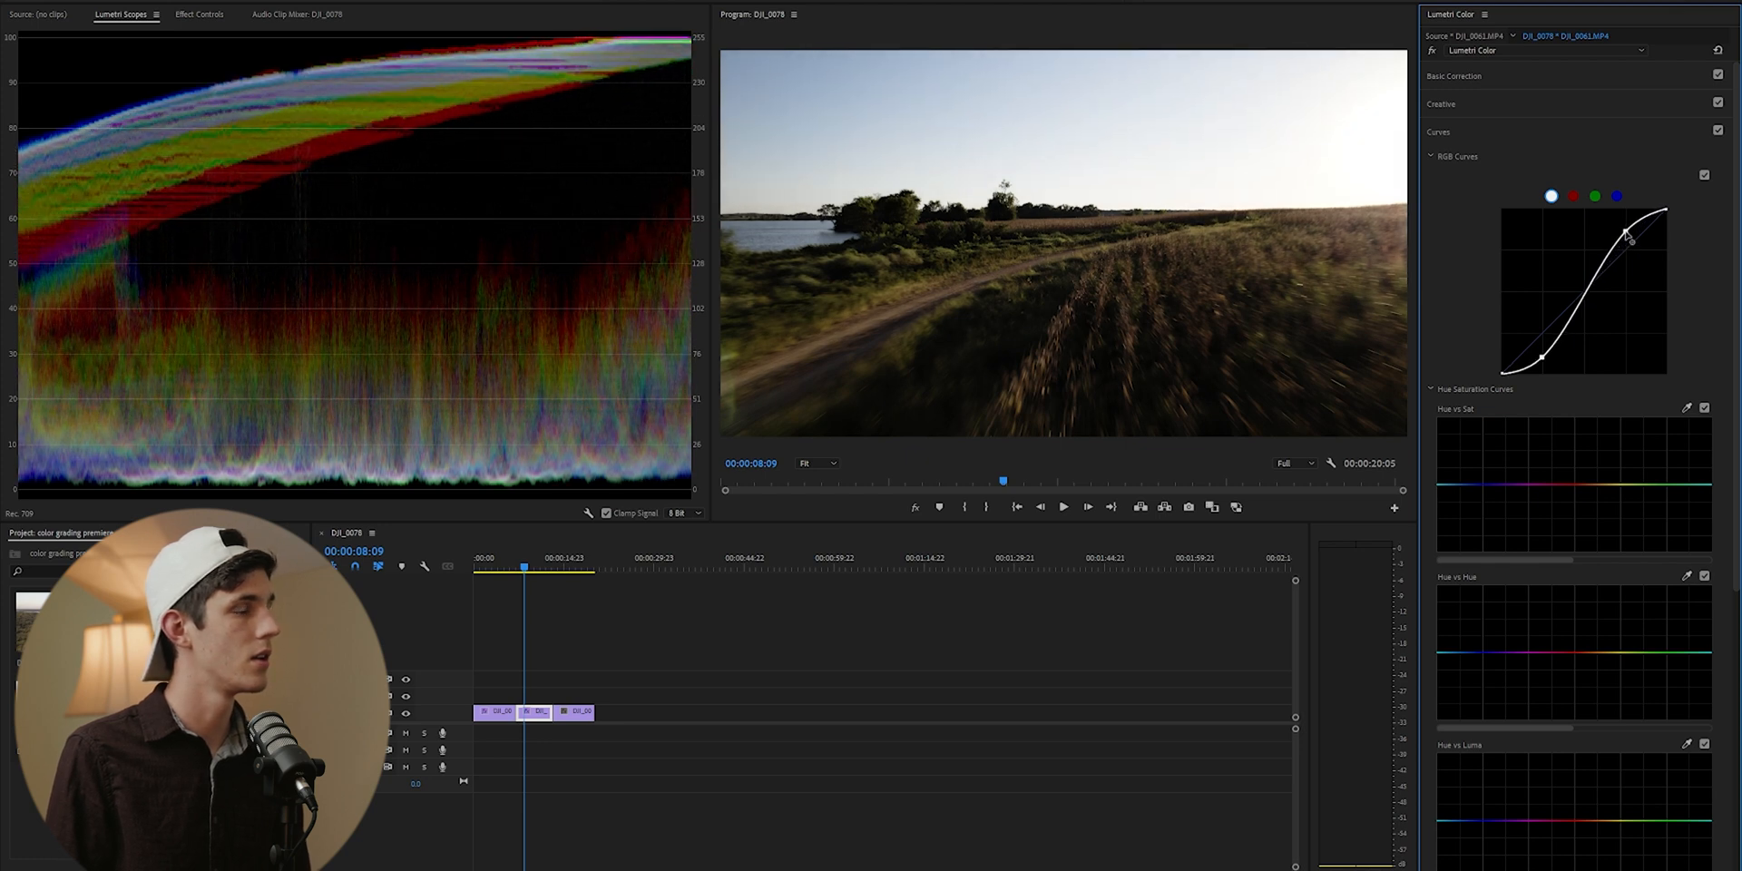
left_click_drag(1542, 357, 1544, 356)
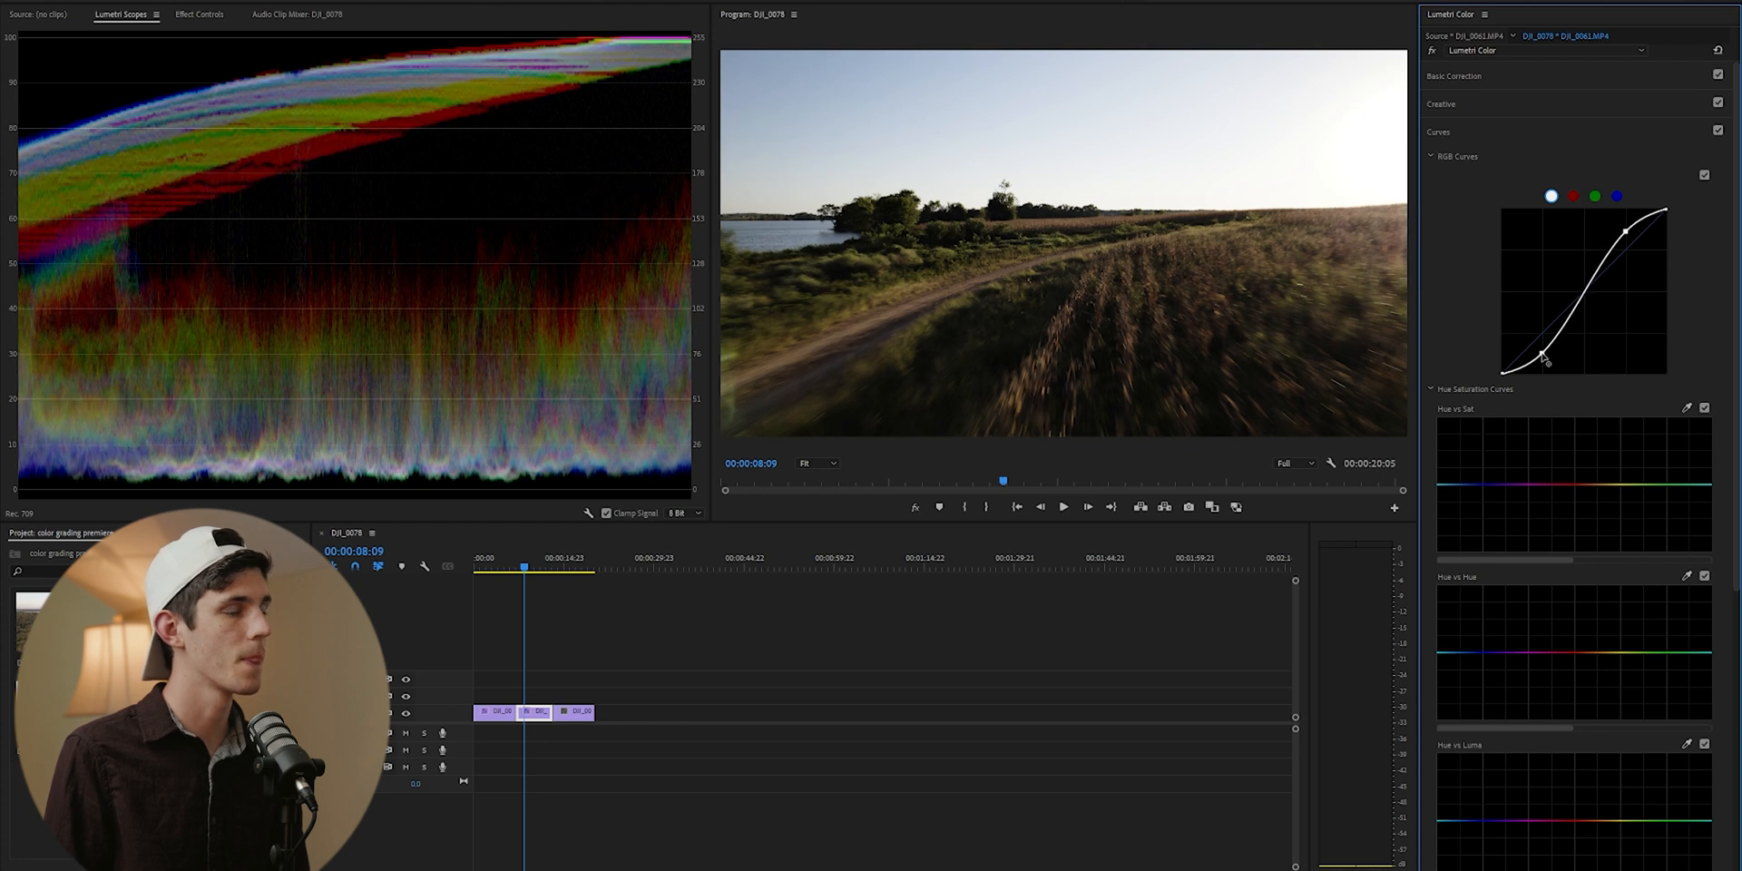
Cool the second clip's white balance temperature slightly in Basic Correction, and open its Saturation value for editing
left_click(1470, 82)
left_click_drag(1595, 157, 1594, 156)
left_click(1713, 333)
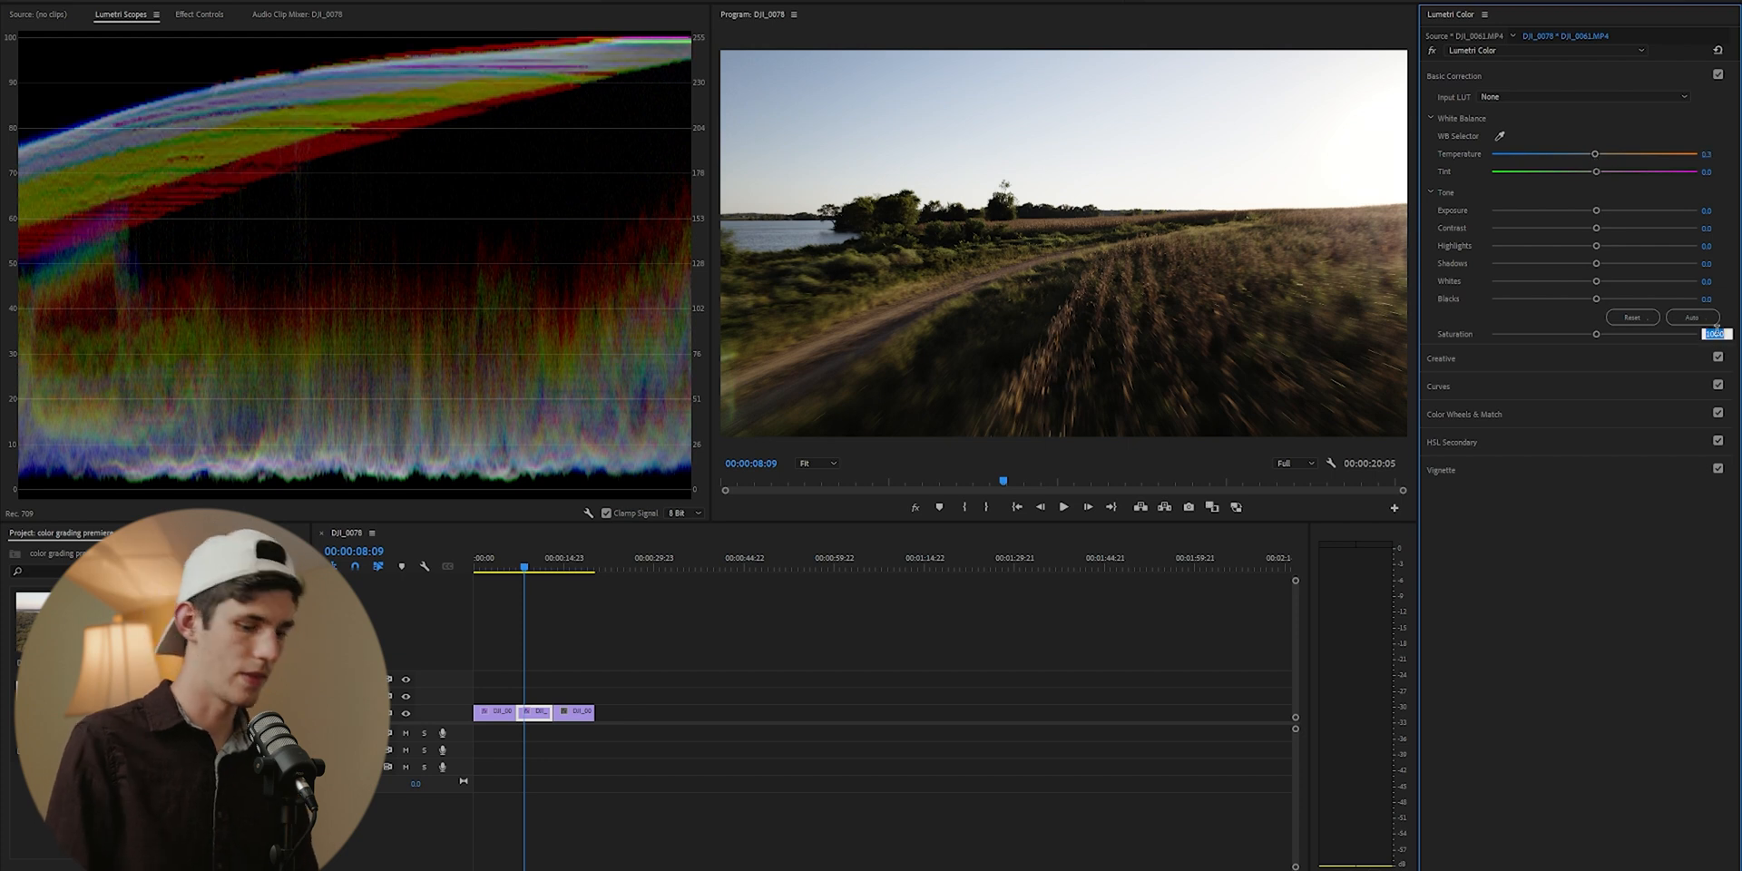
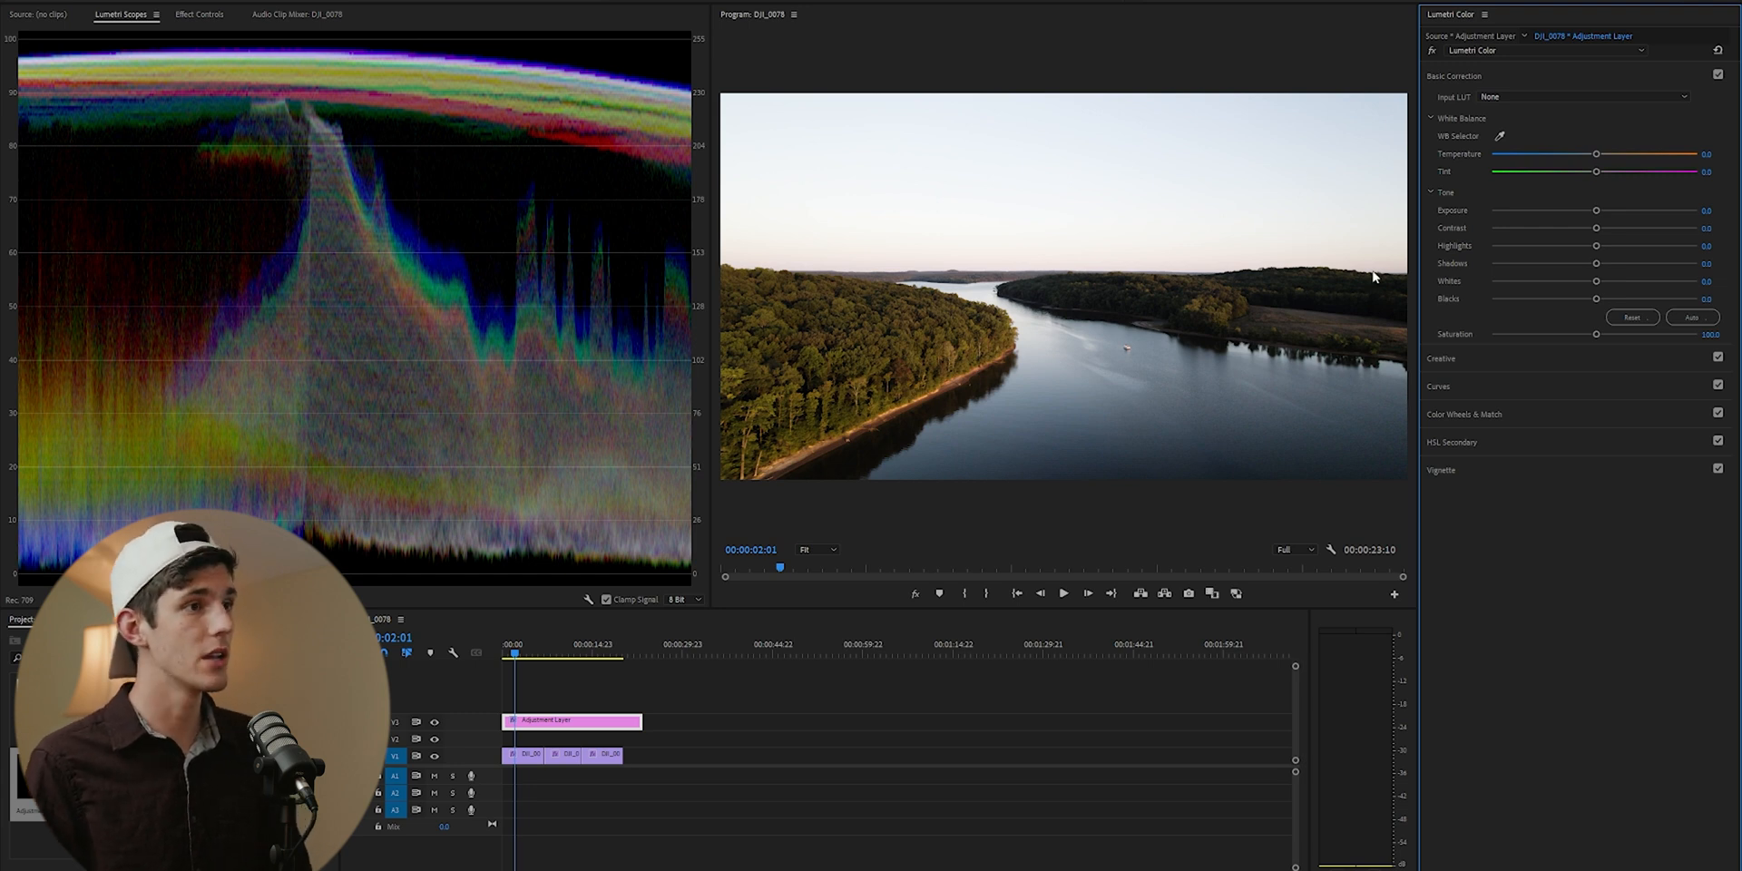
Try desaturating the trees' yellow-orange range with the adjustment layer's Hue vs Sat curve, and reset the curve
left_click(1433, 387)
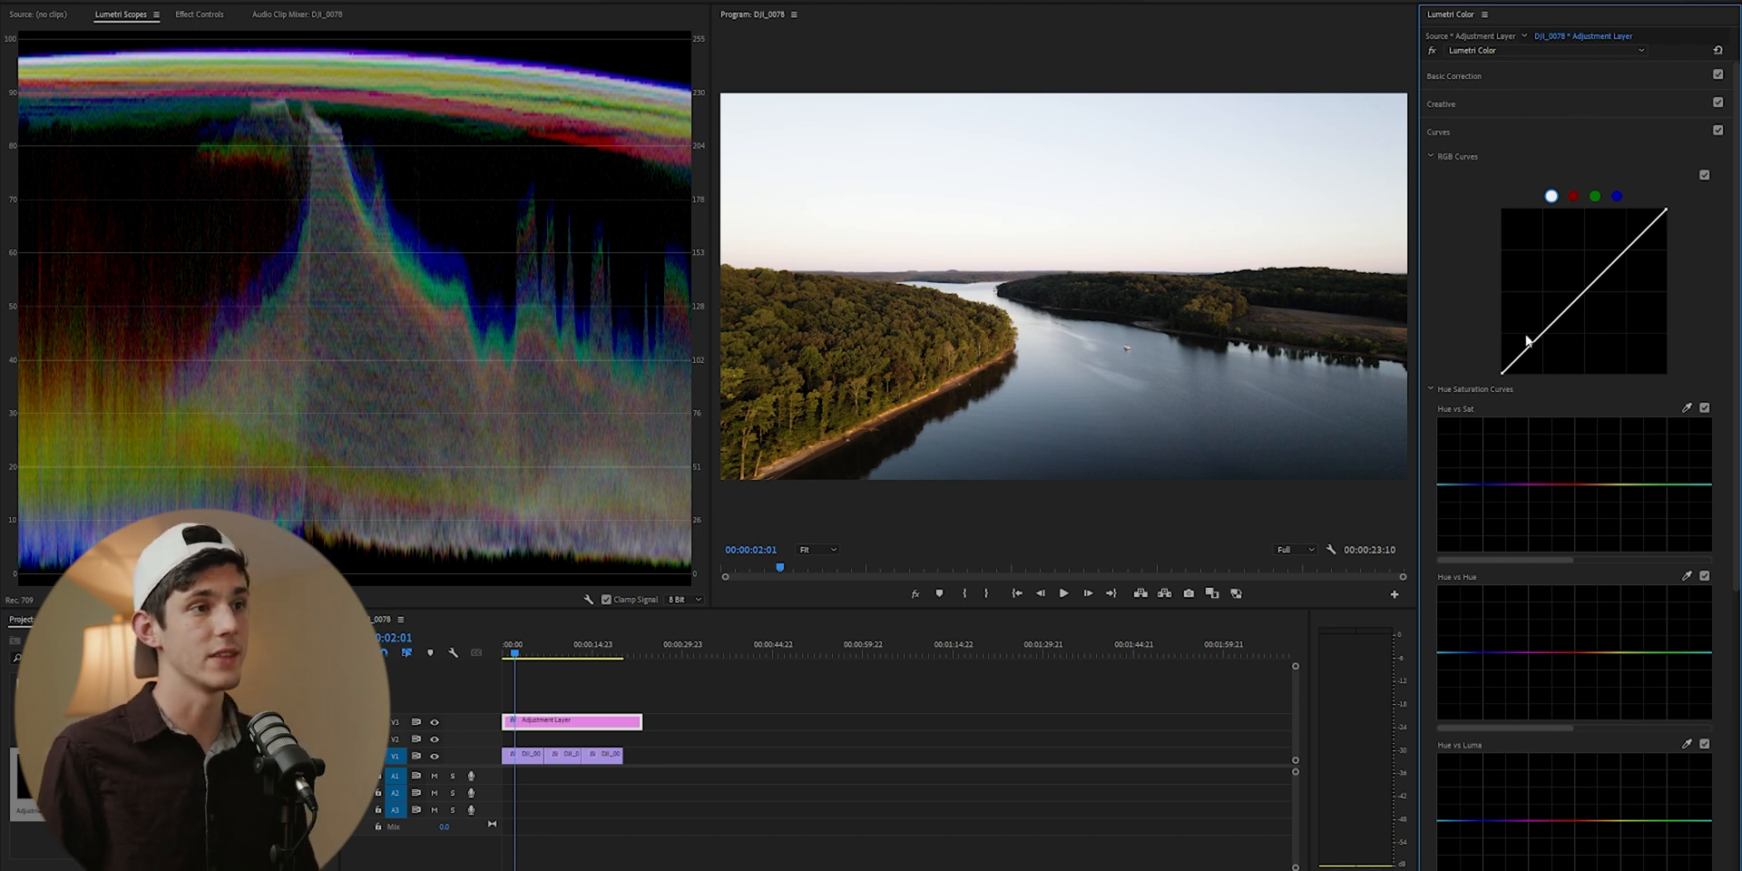
scroll(1551, 195, "down", 5)
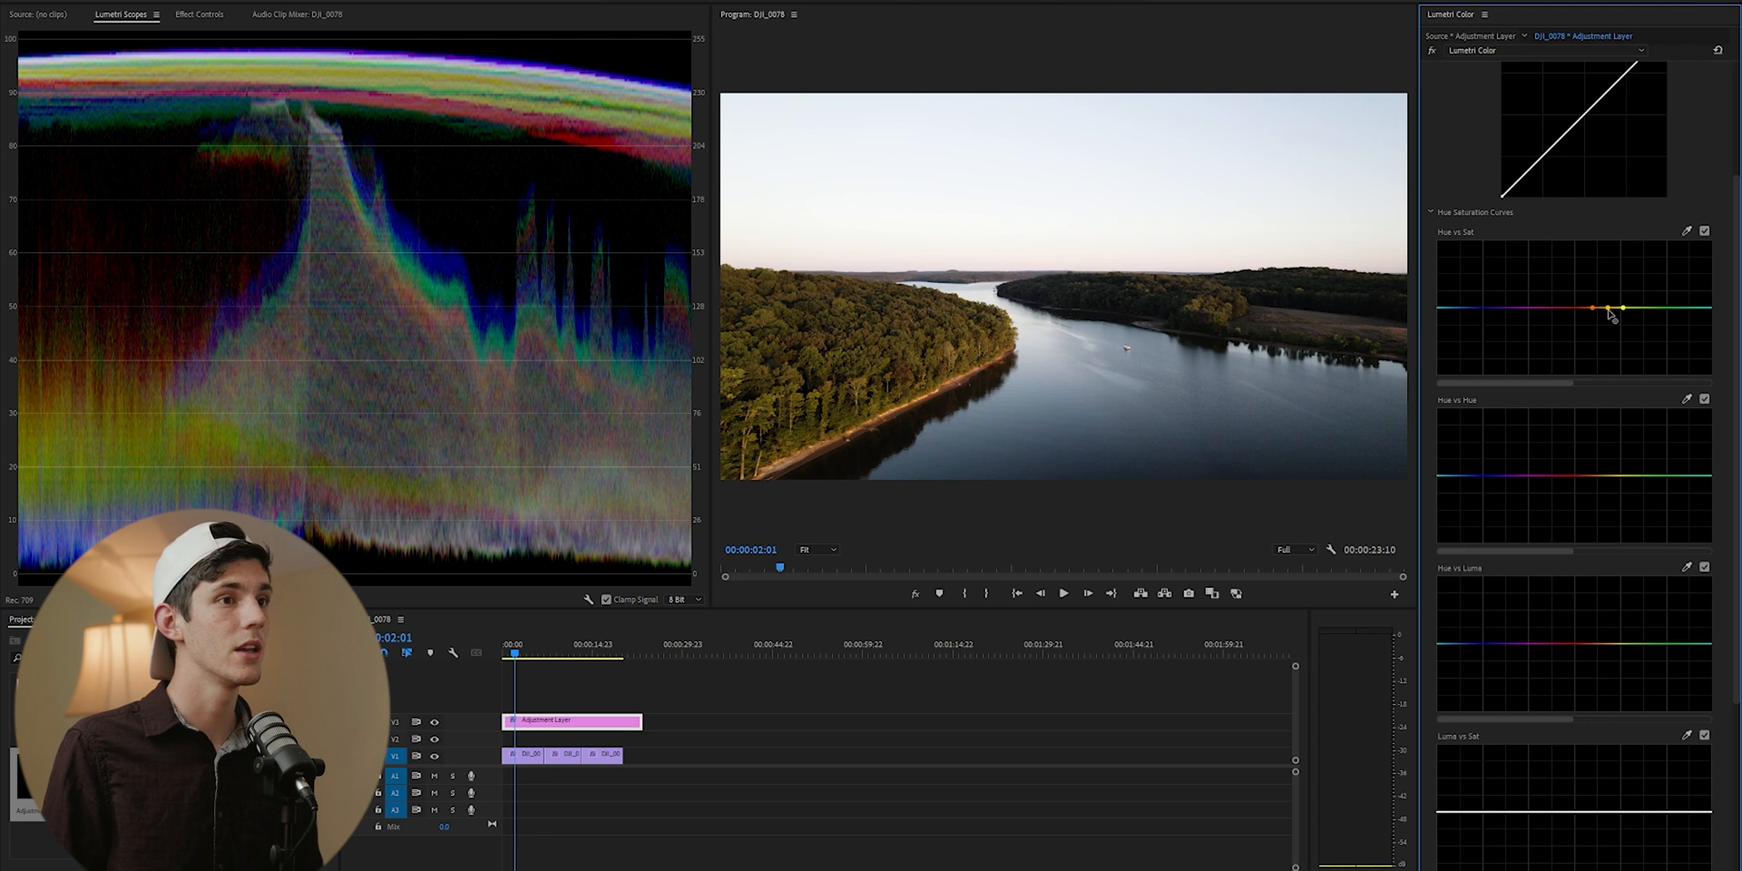
left_click_drag(1609, 310, 1605, 413)
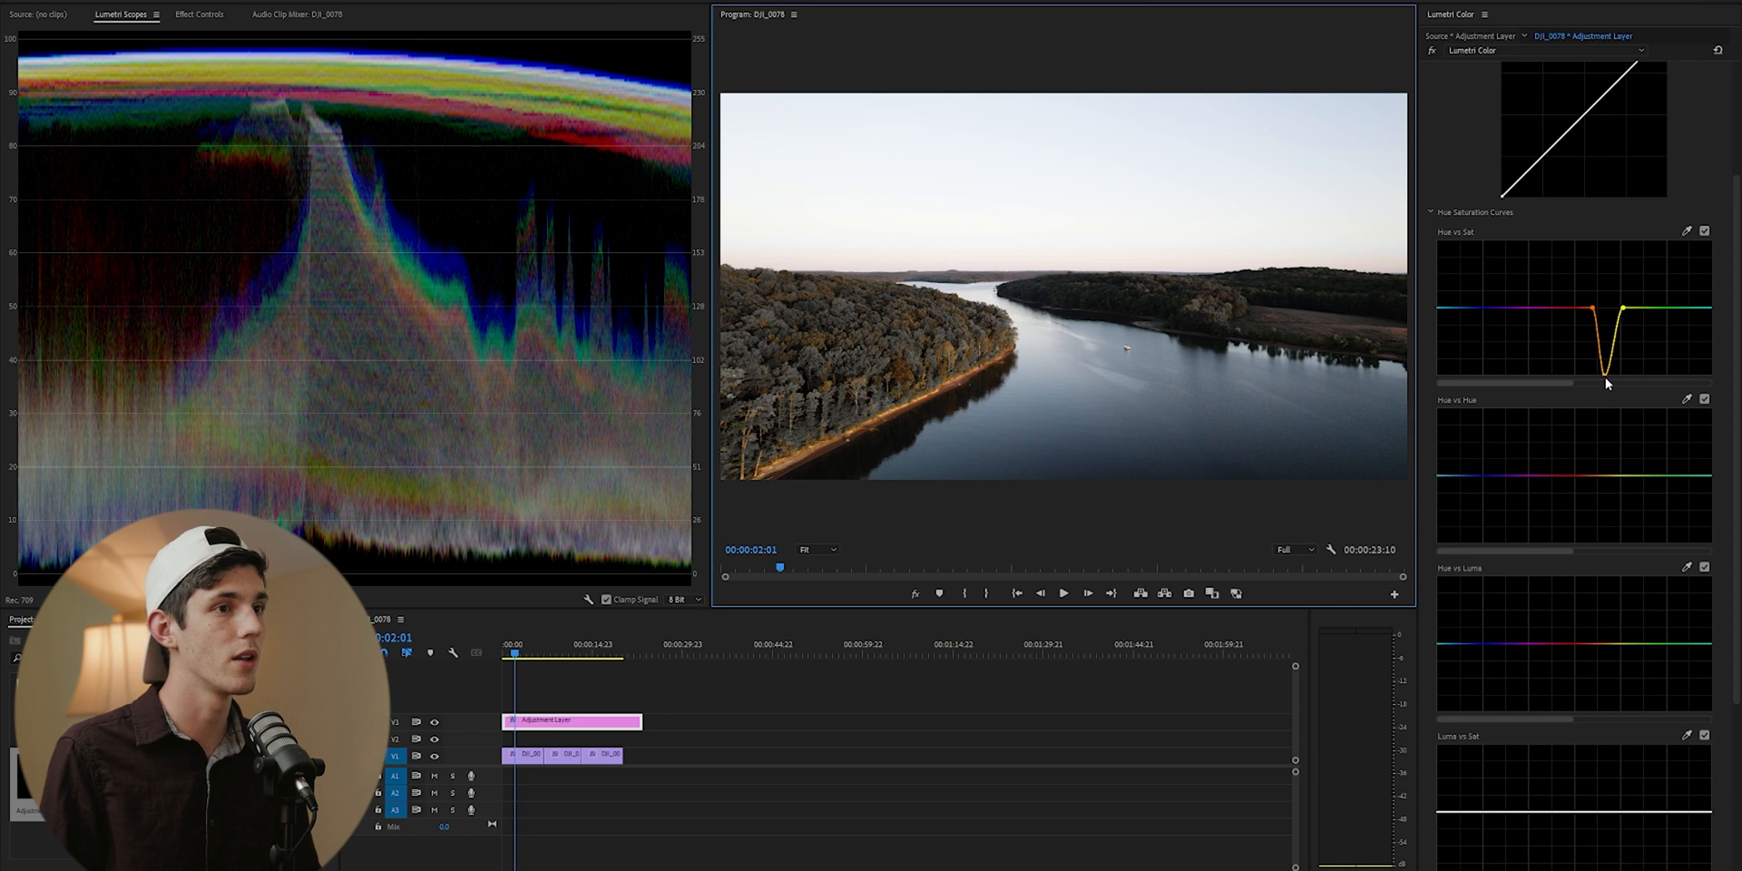
left_click(1605, 375)
left_click_drag(1604, 368, 1597, 327)
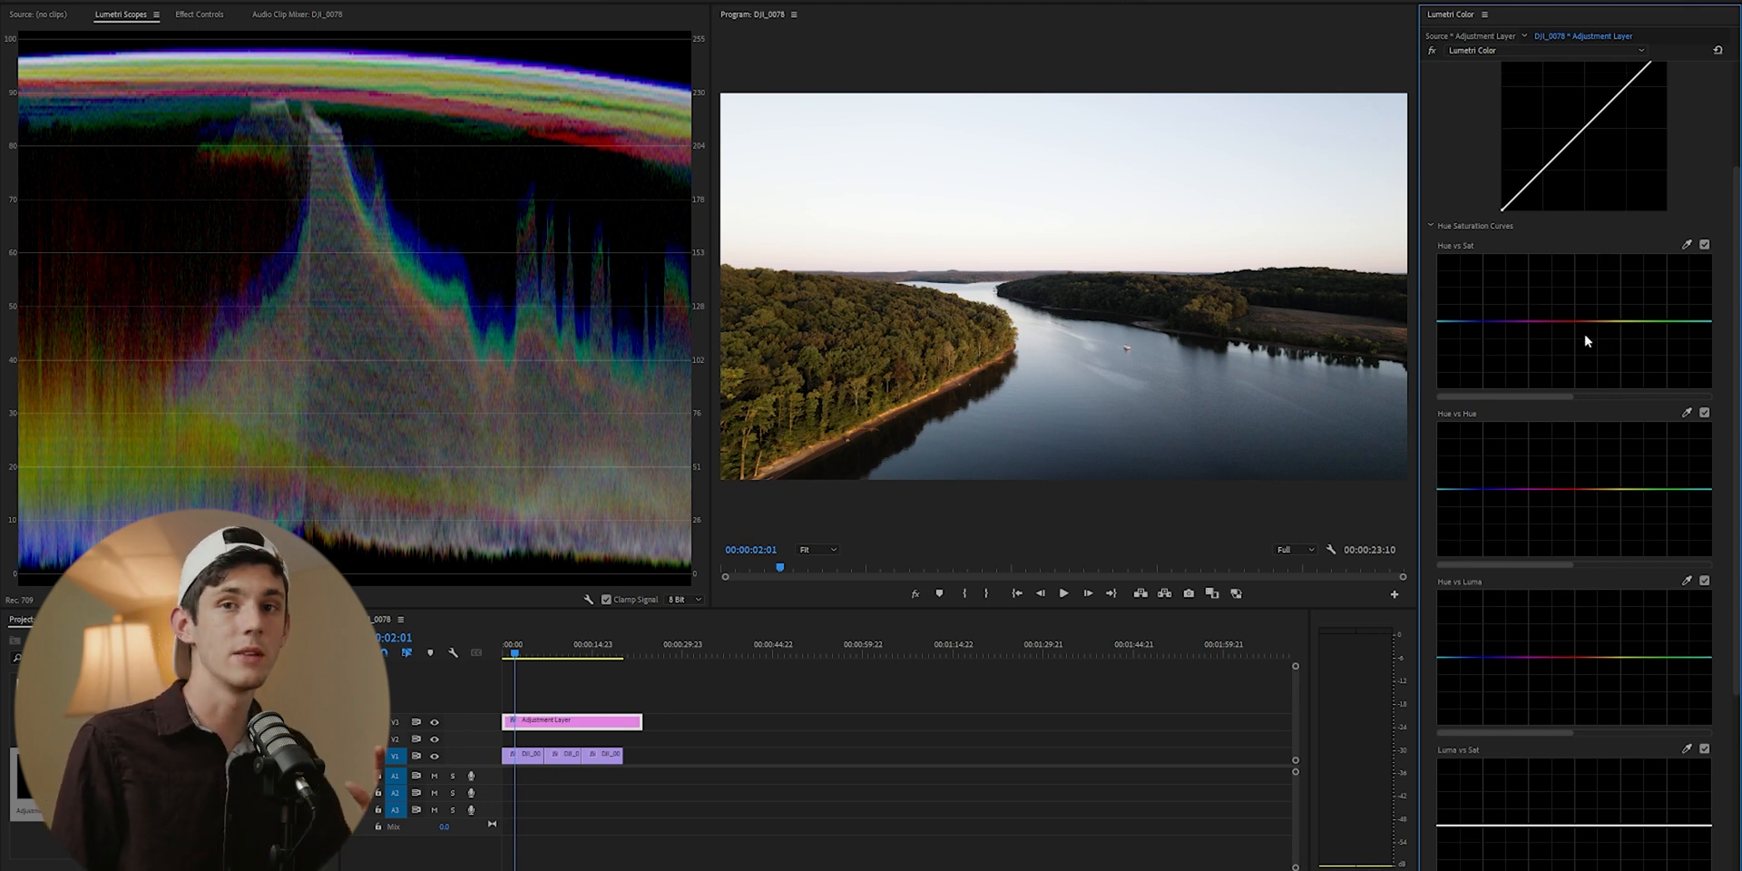
Try shifting the blues of the sky and water toward pink with the Hue vs Hue curve, and reset it
scroll(1551, 362, "down", 2)
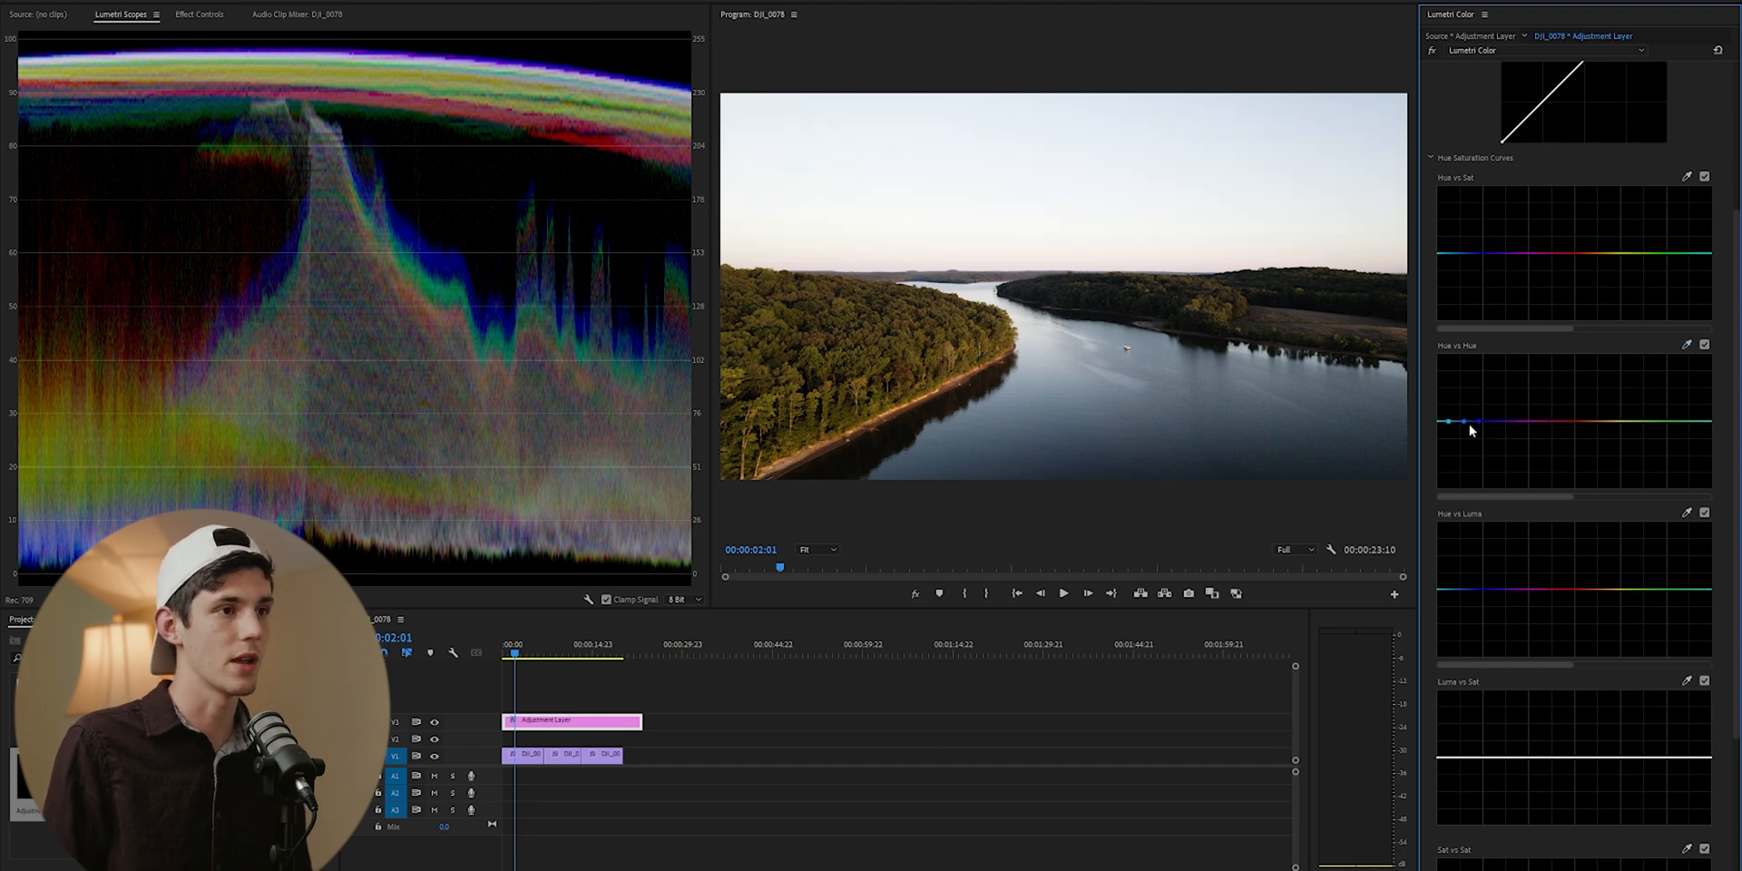
left_click_drag(1462, 422, 1462, 493)
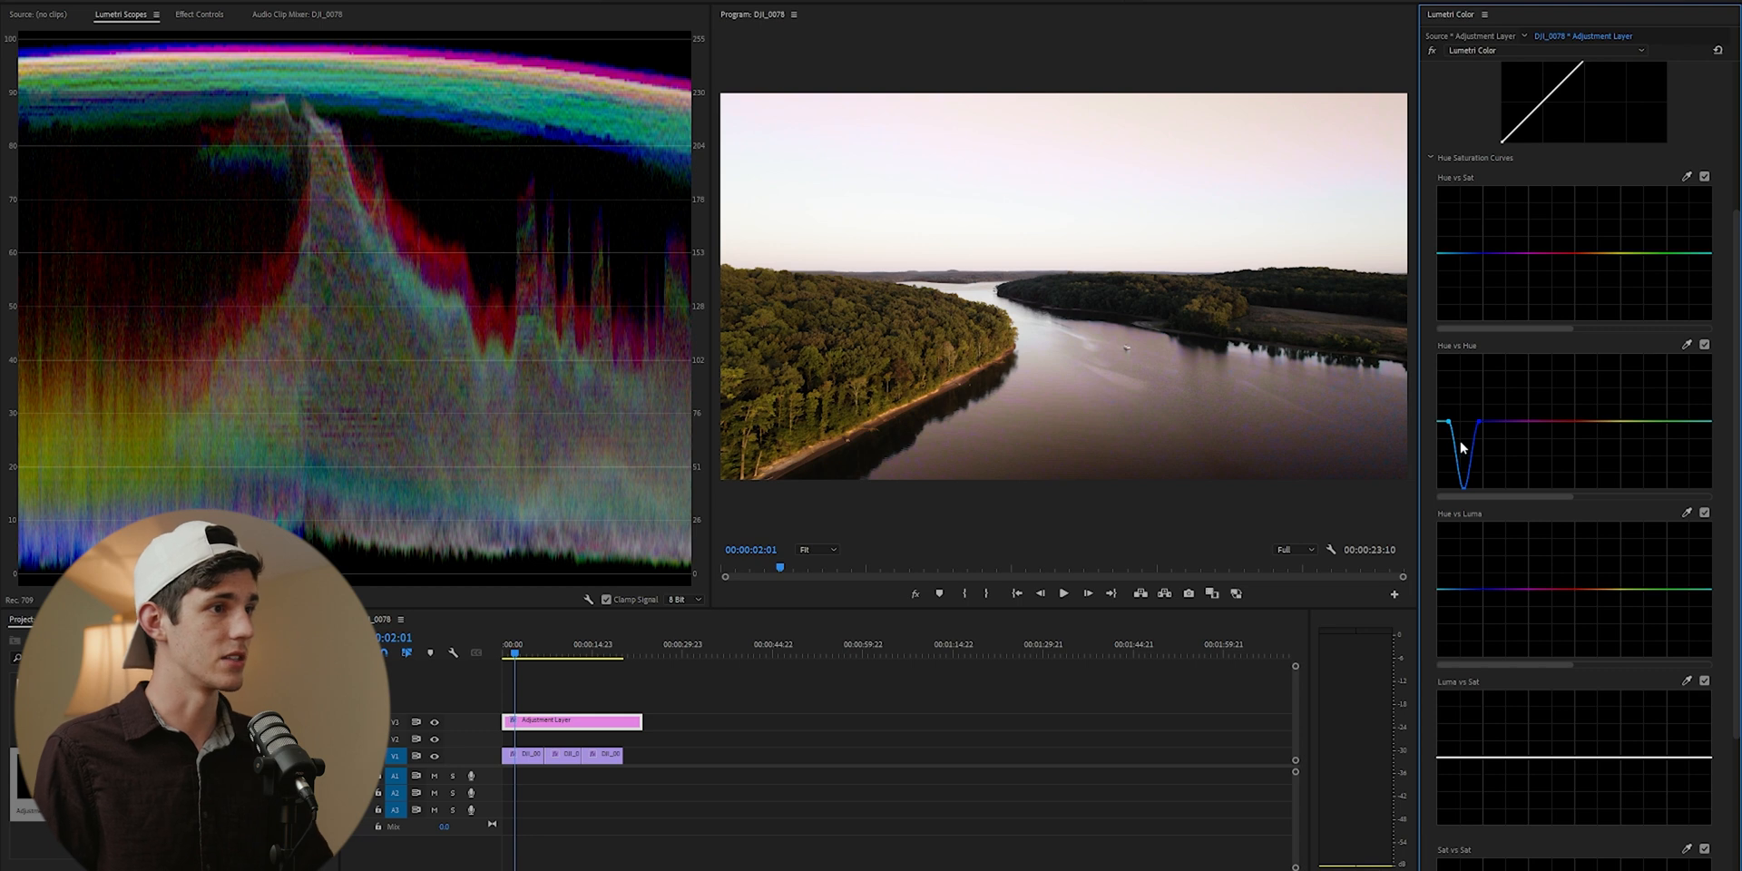
key("ctrl+grave")
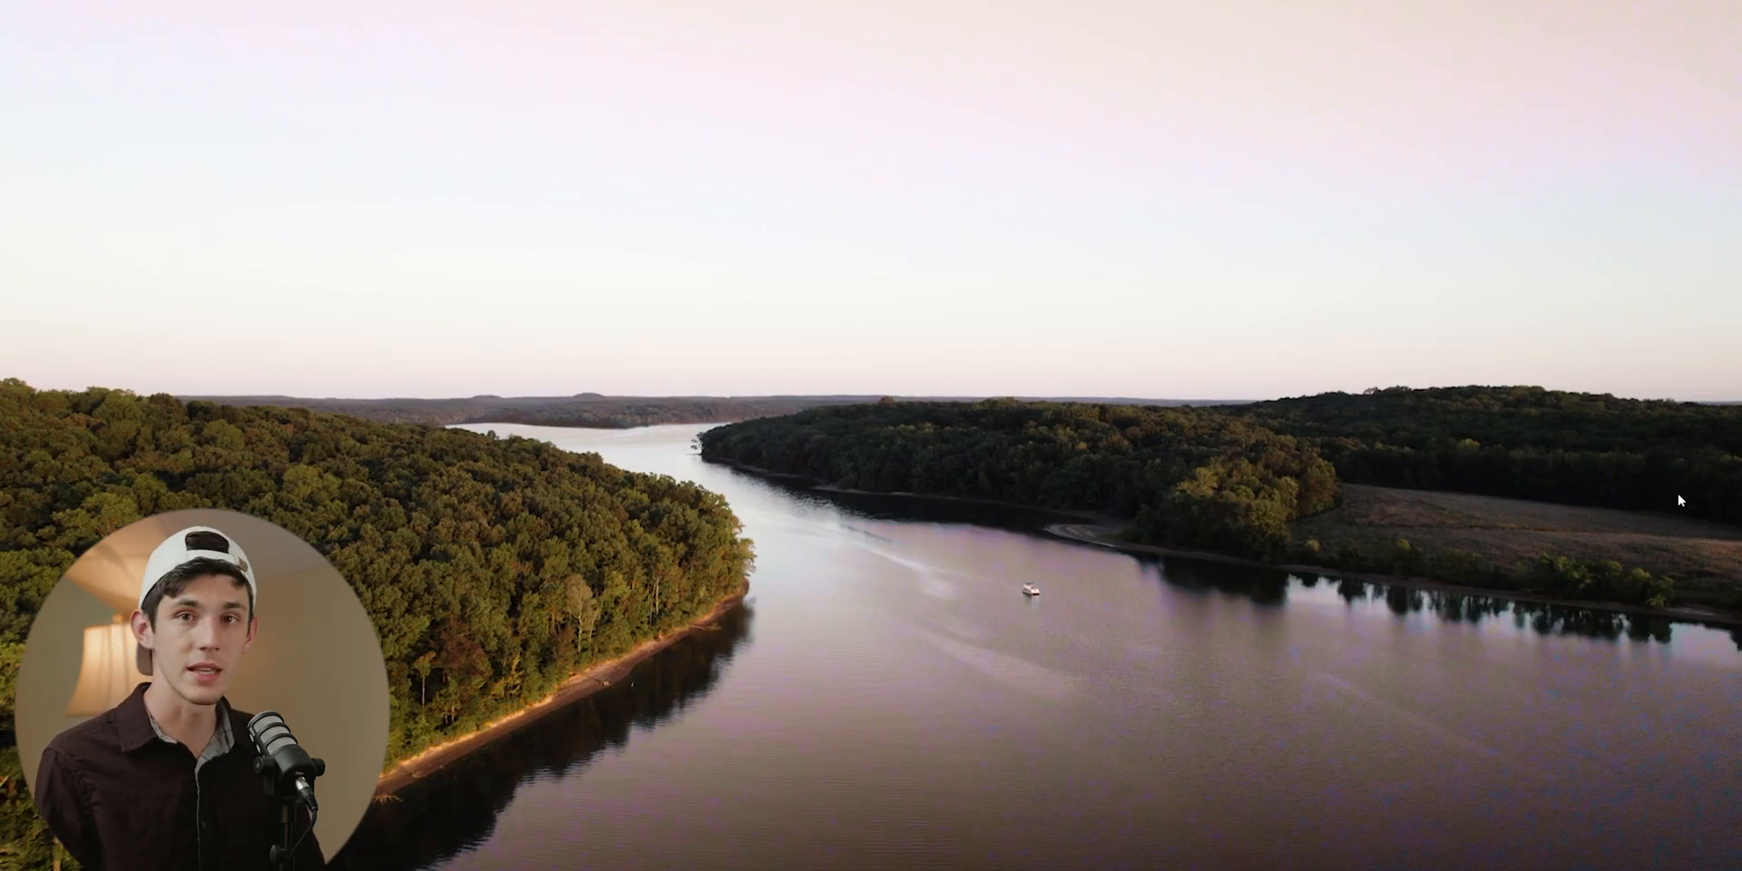
key("ctrl+grave")
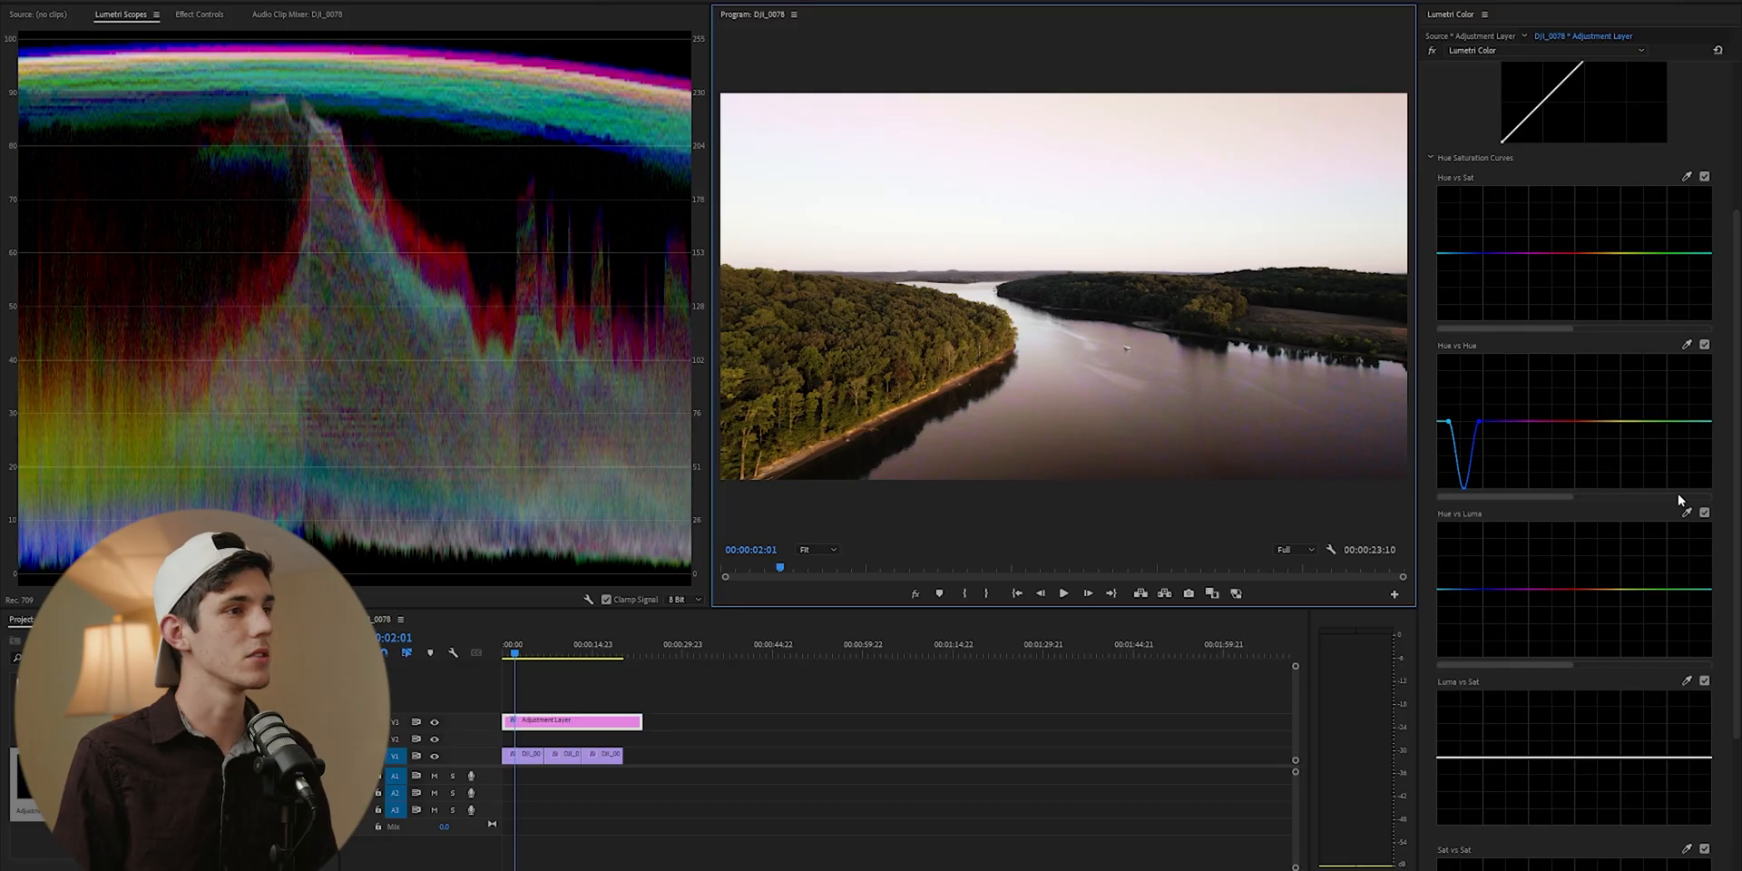
left_click(1463, 492)
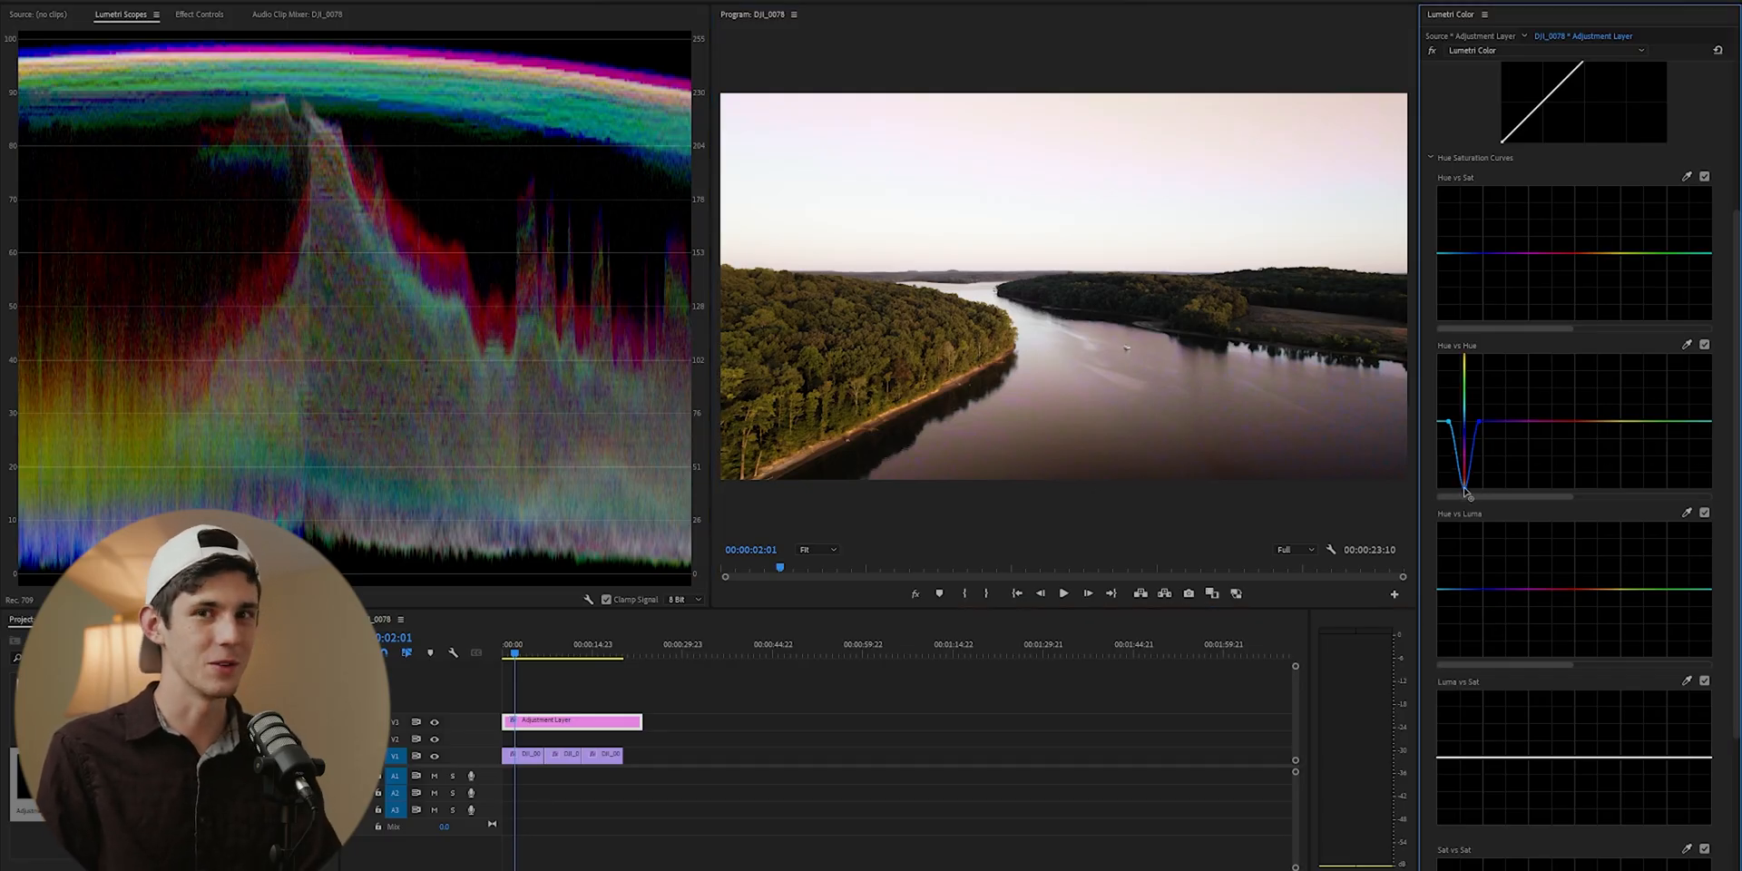
double_click(1465, 490)
Try sampling the trees' color and pulling it down on the Hue vs Hue curve, checking the shot full screen
left_click(1686, 344)
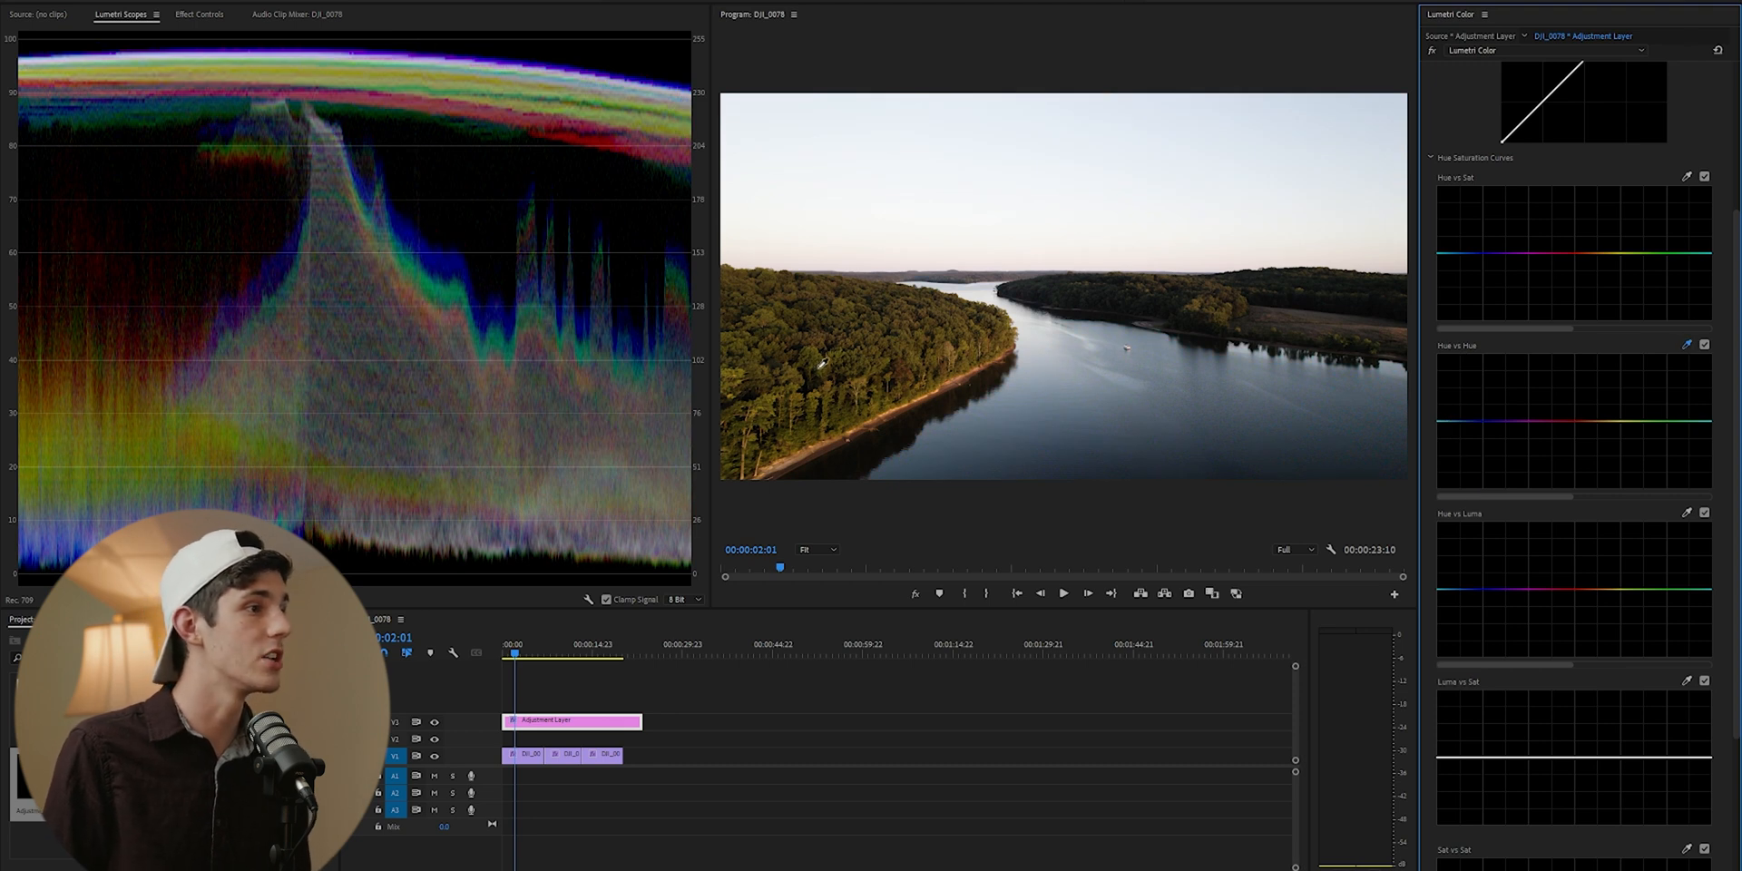
left_click_drag(1606, 427, 1597, 577)
key("ctrl+grave")
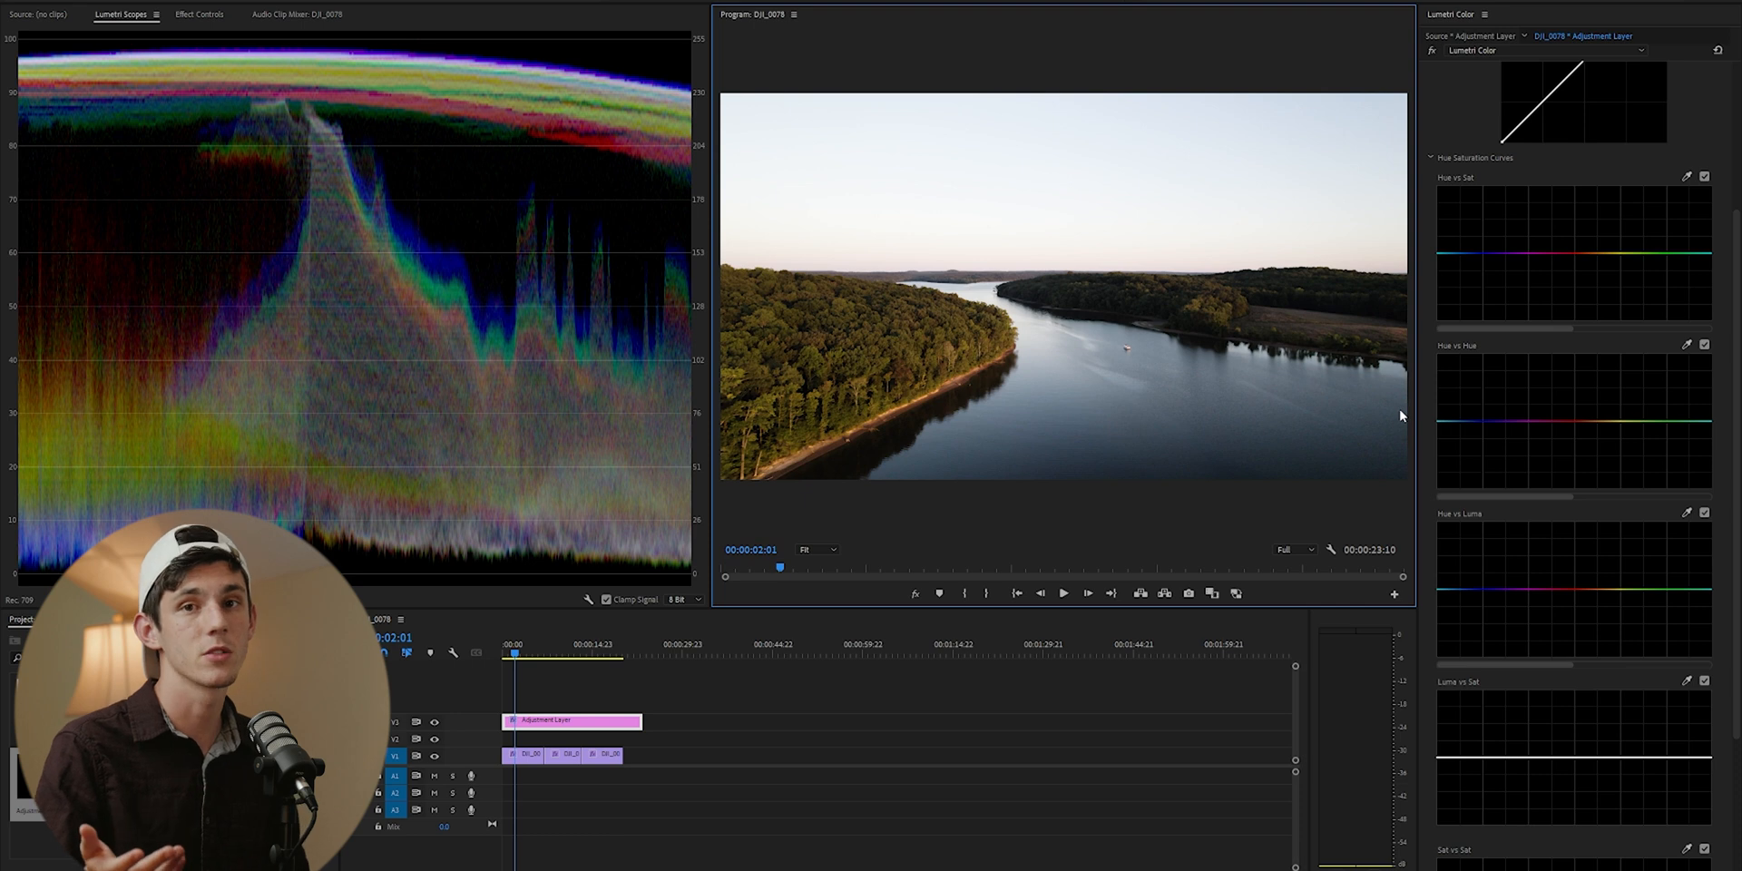
Try brightening the trees' sampled yellow range on the Hue vs Luma curve, spreading the outer points to widen the range
scroll(1520, 535, "down", 1)
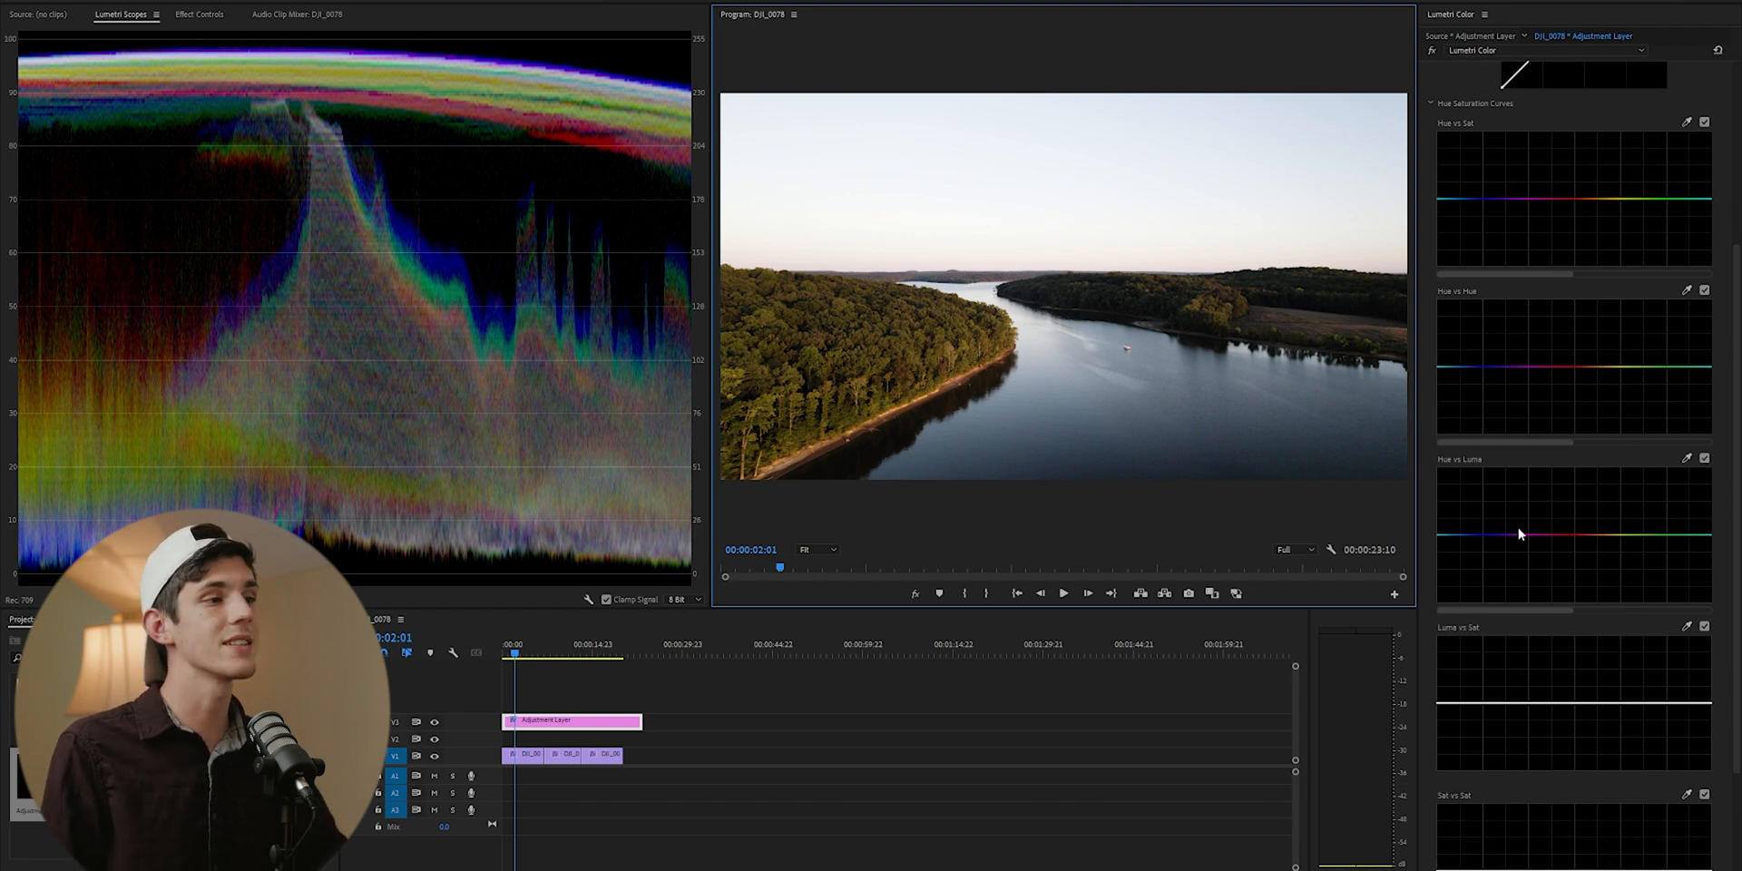
left_click(1686, 460)
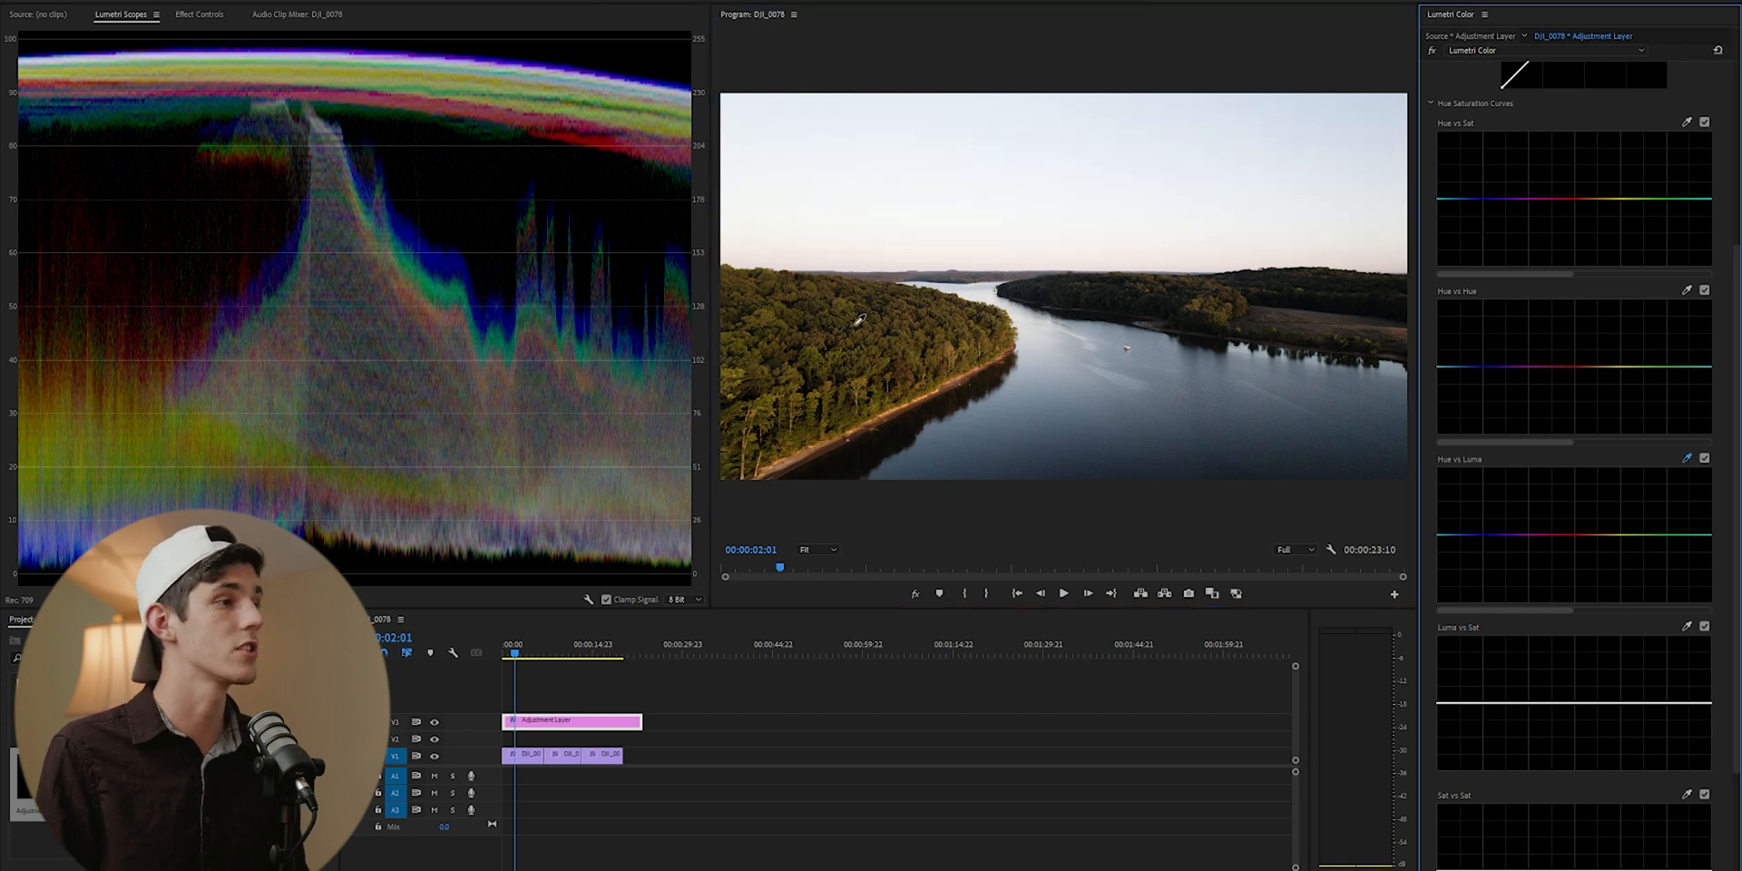
left_click_drag(1611, 541, 1616, 450)
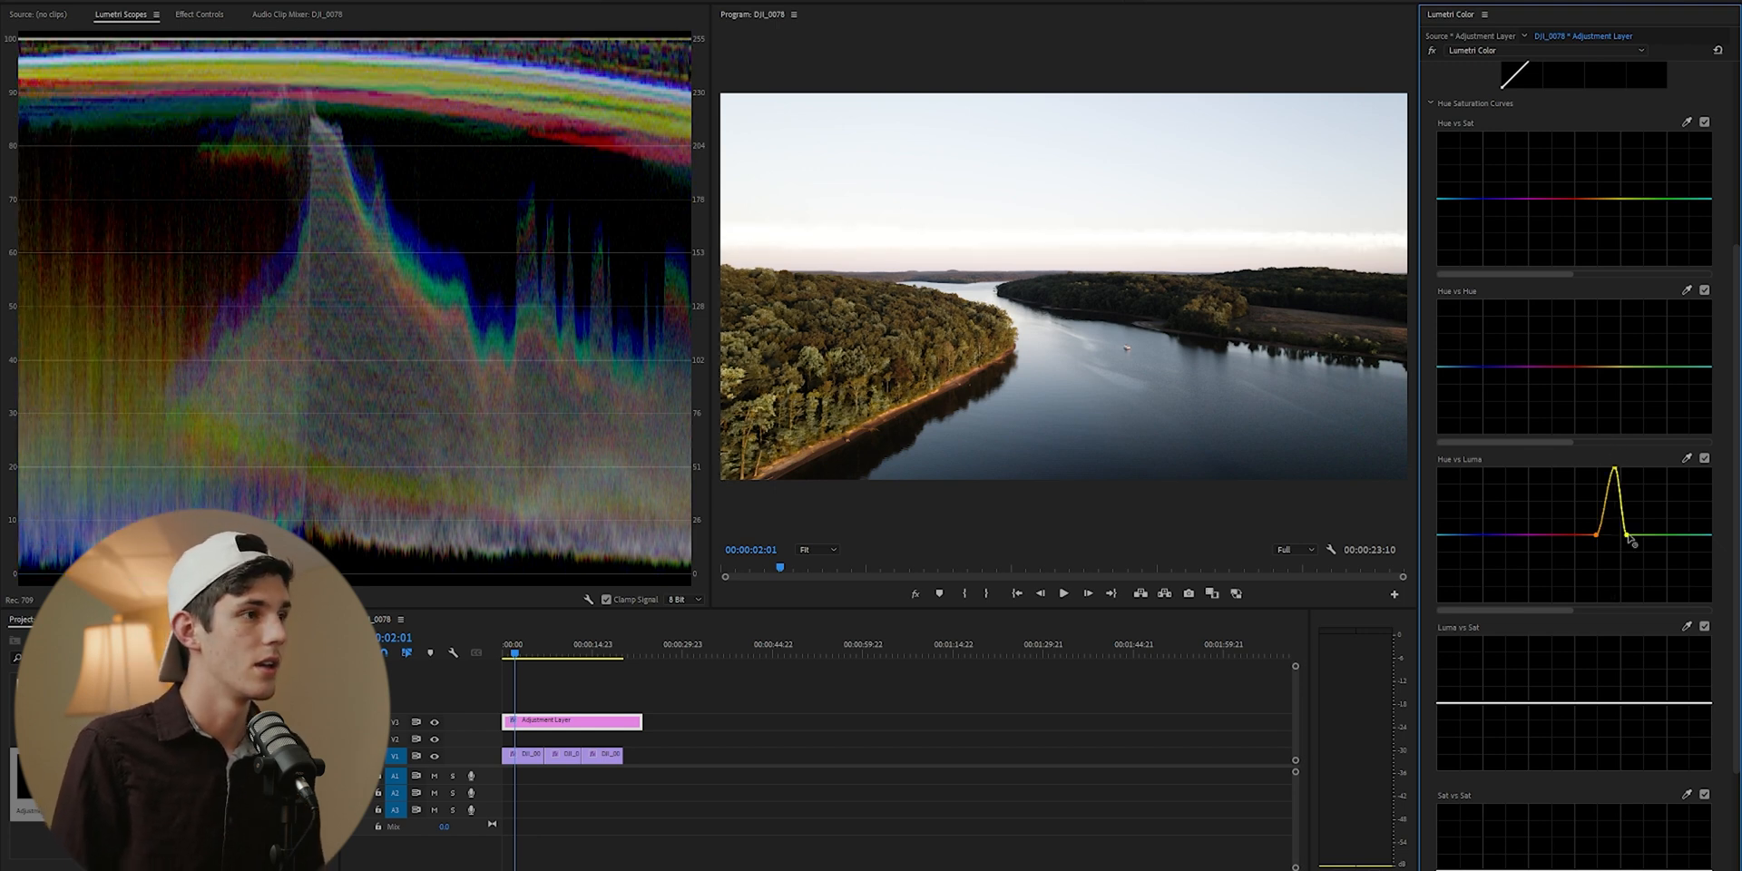
left_click_drag(1627, 536, 1530, 532)
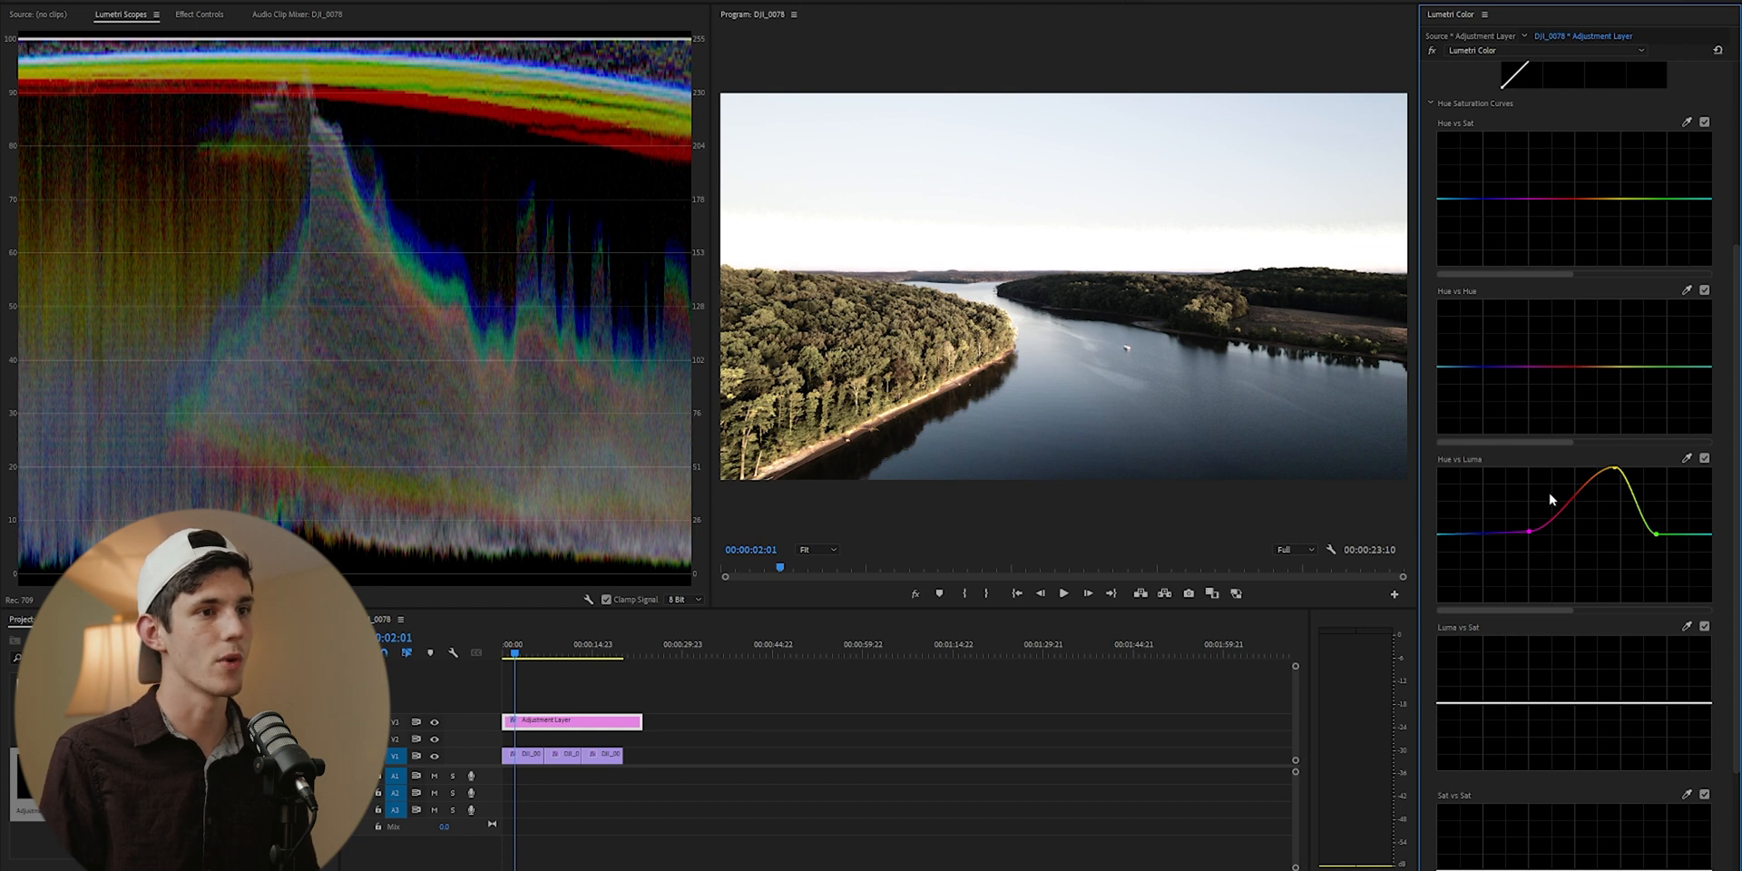
left_click_drag(1656, 539, 1701, 539)
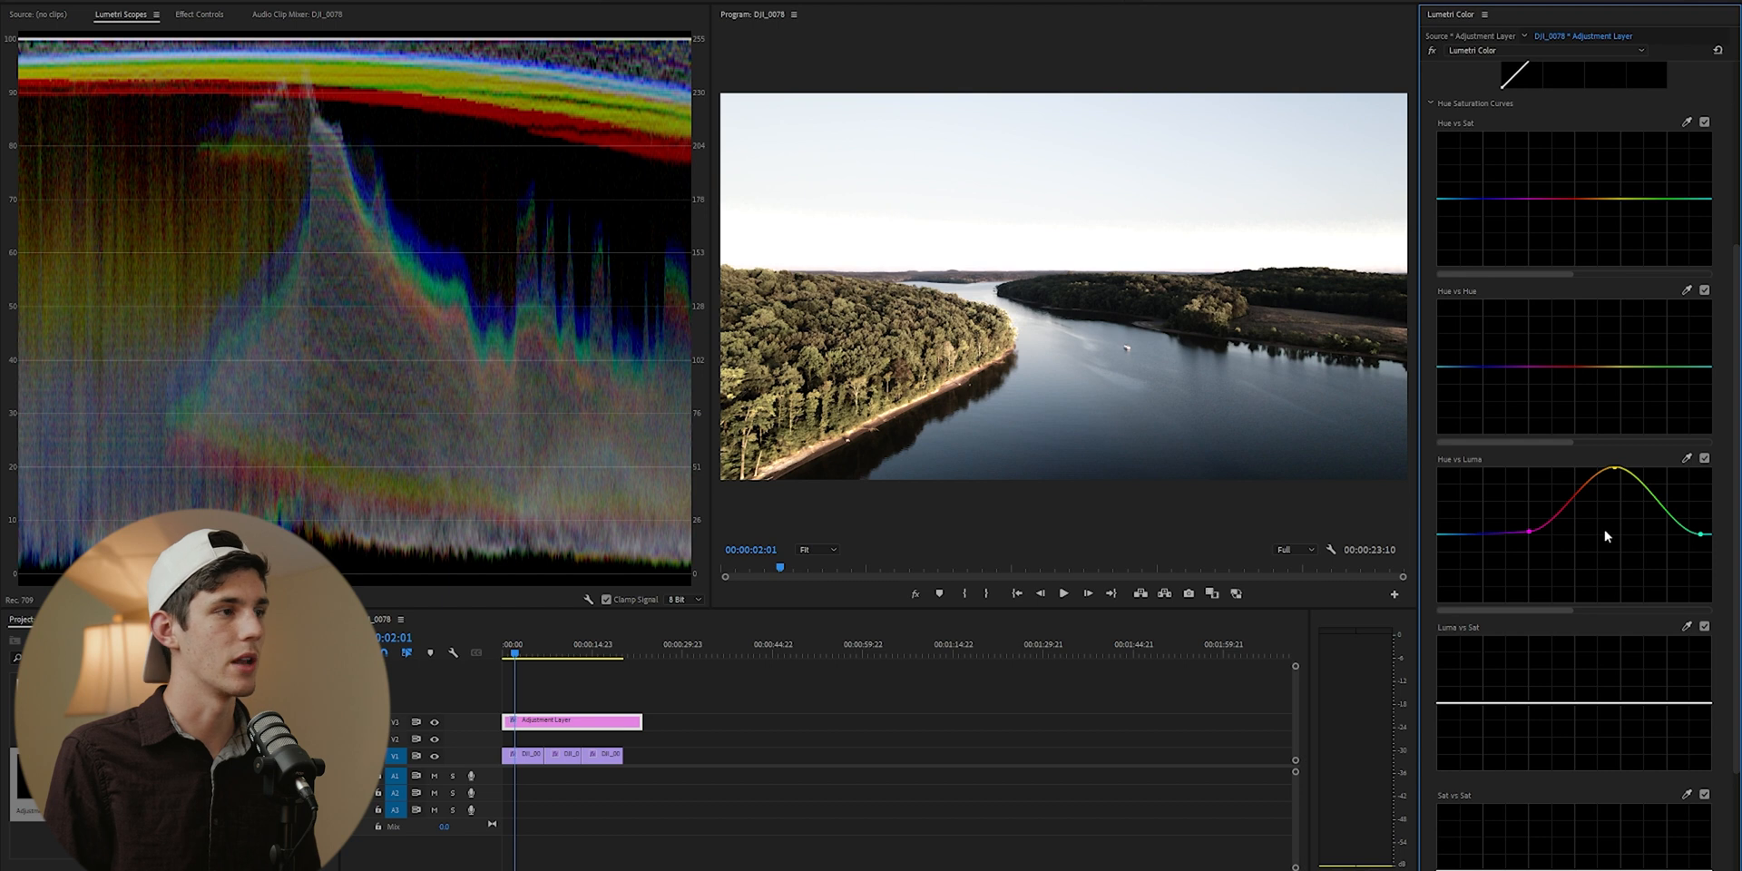
Try darkening the trees' yellow range on the Hue vs Luma curve, and undo the Hue vs Luma changes
left_click_drag(1621, 478, 1621, 602)
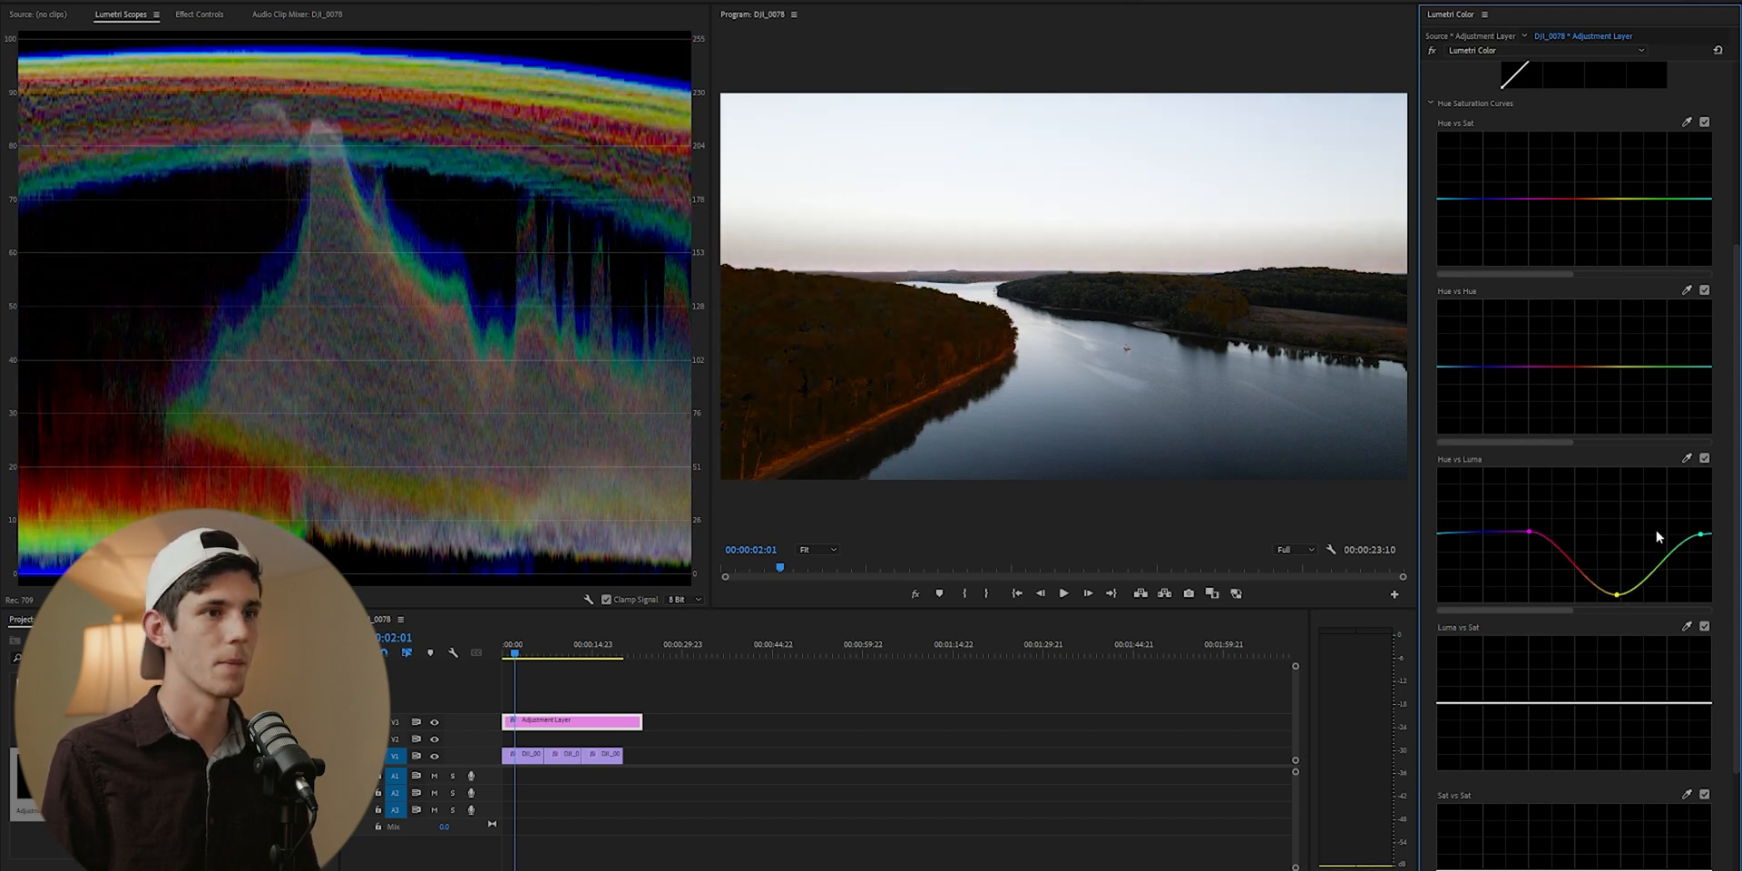
key("ctrl+z")
key("ctrl+z")
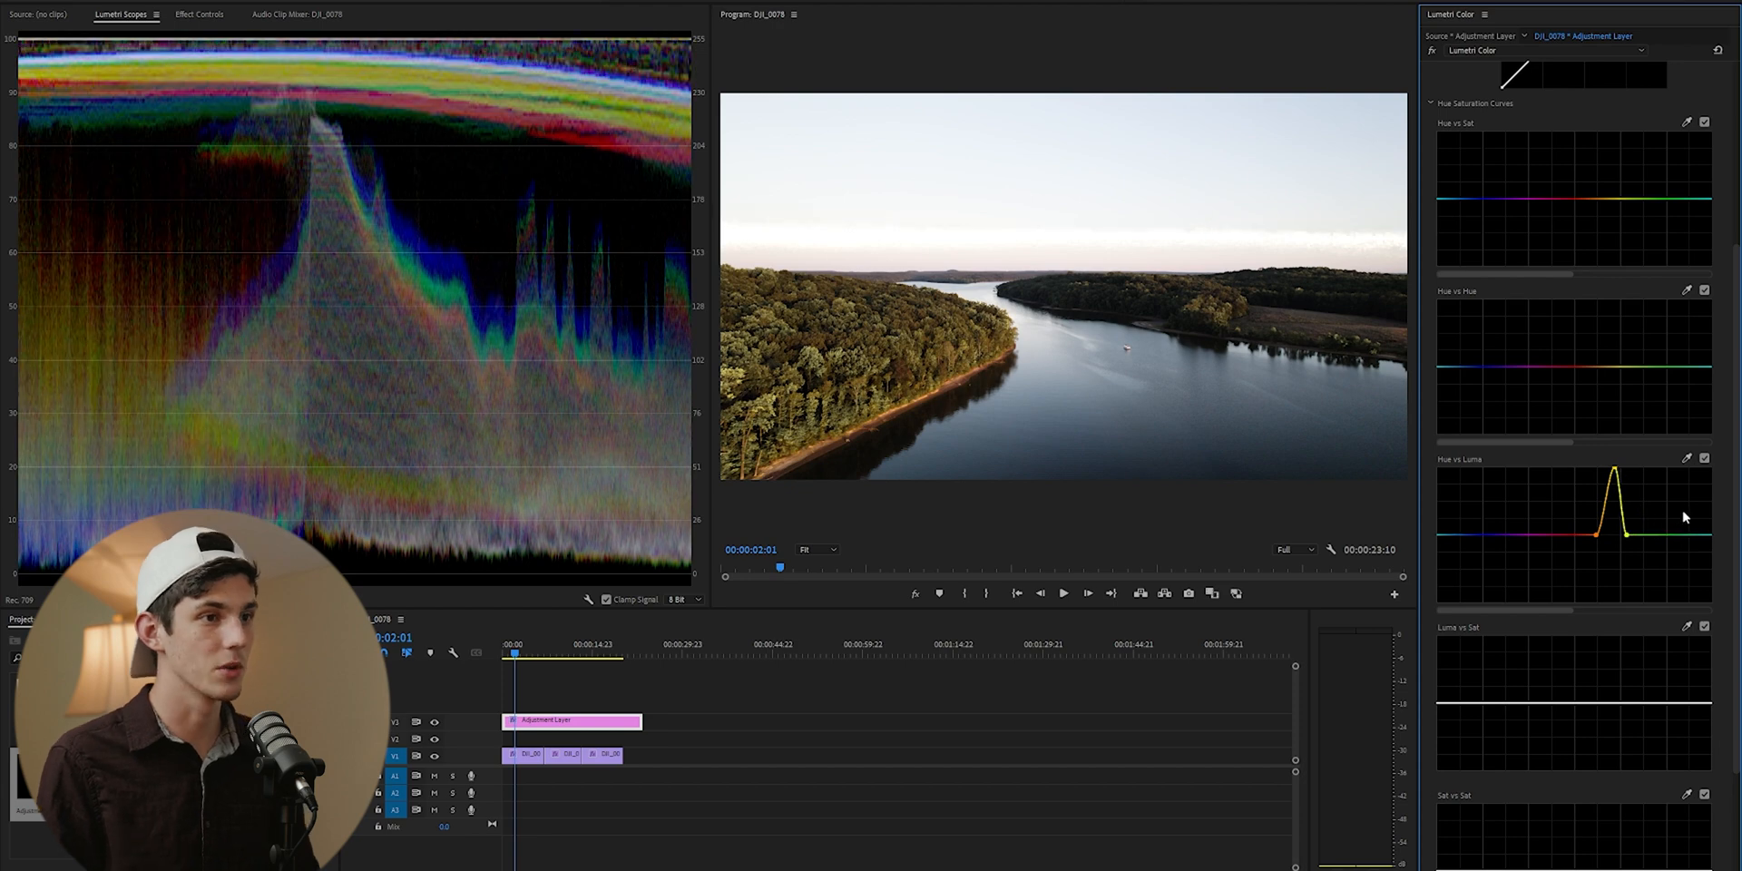
key("ctrl+z")
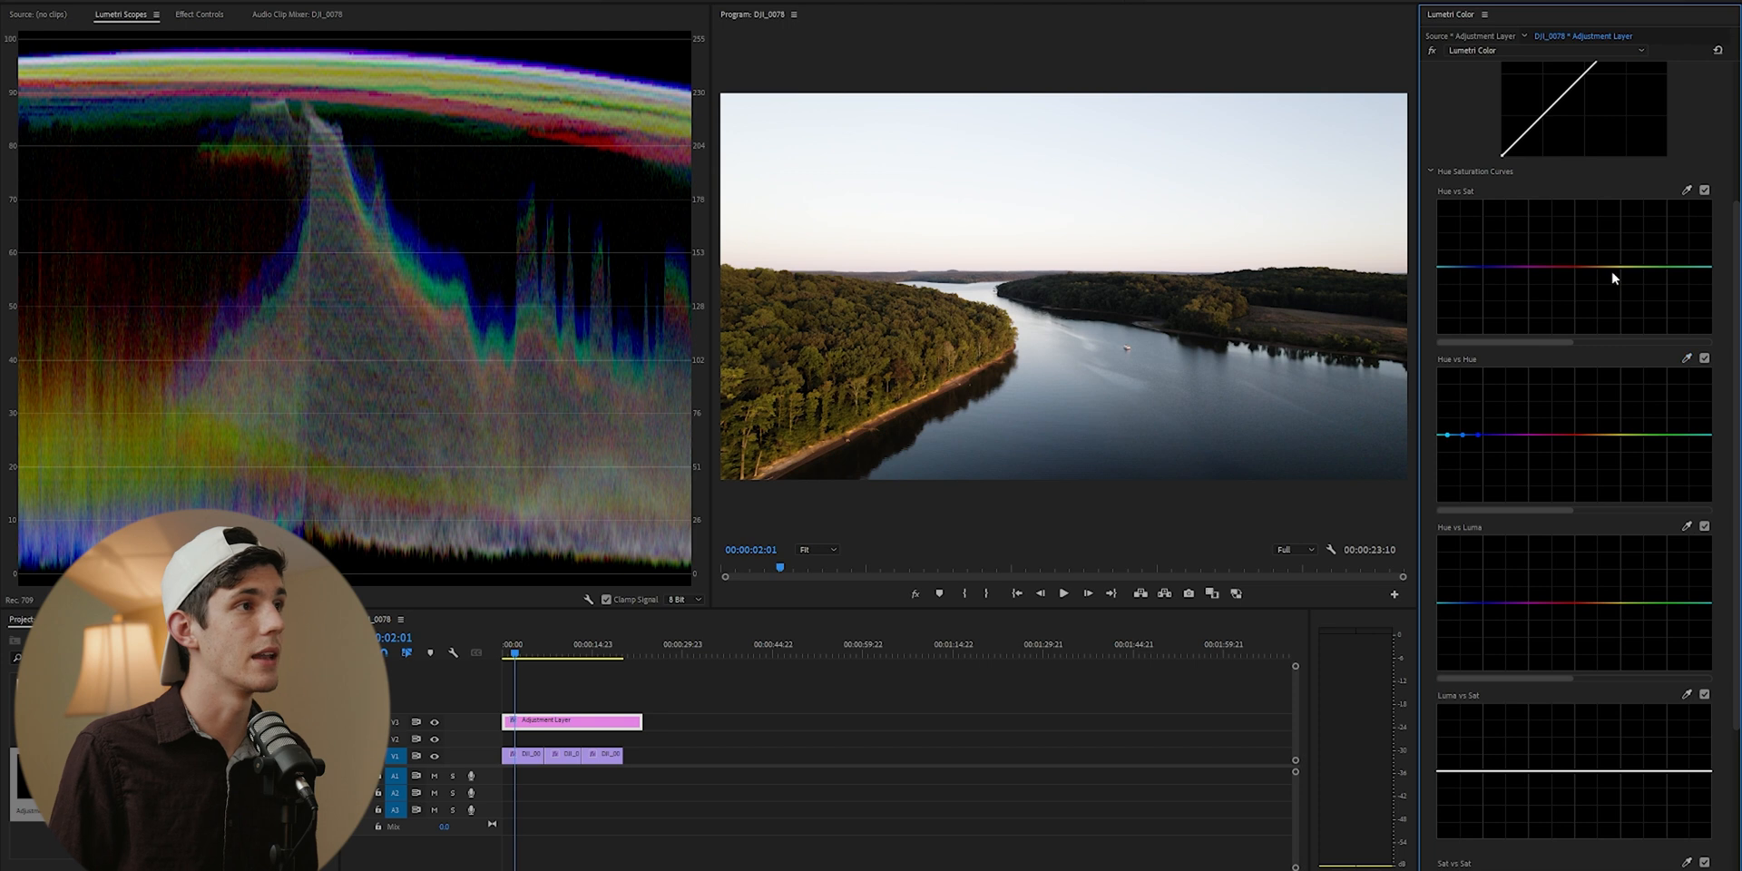
Widen the sky's blue range on the Hue vs Hue curve and raise its middle point slightly toward teal
left_click(1035, 105)
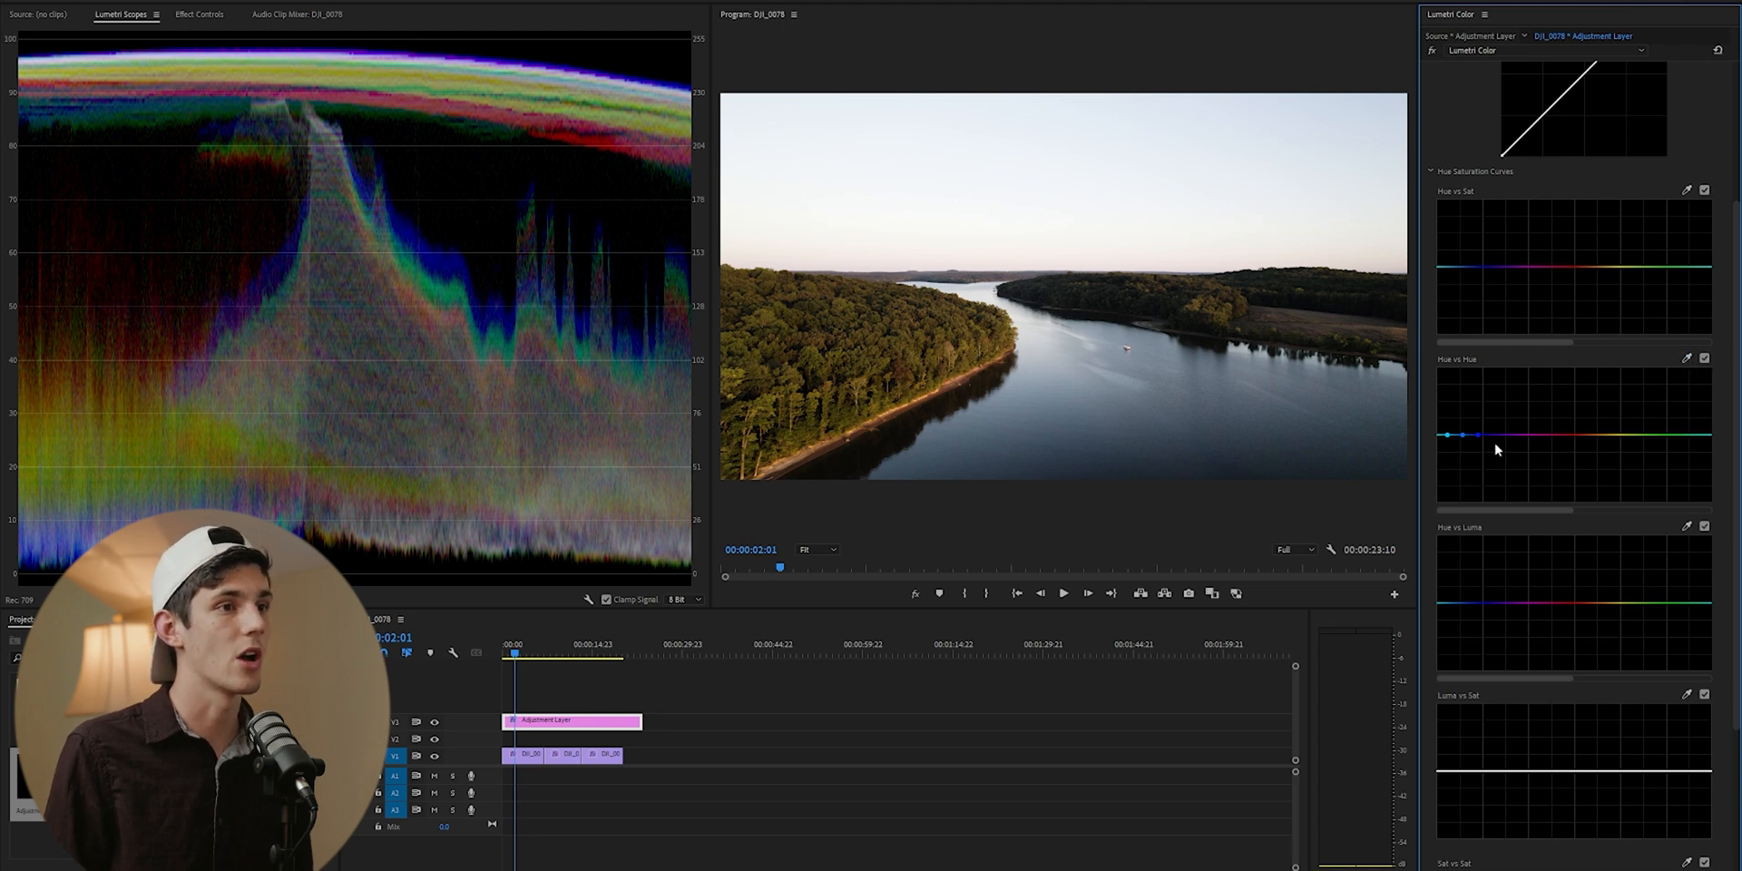
left_click_drag(1478, 435, 1484, 436)
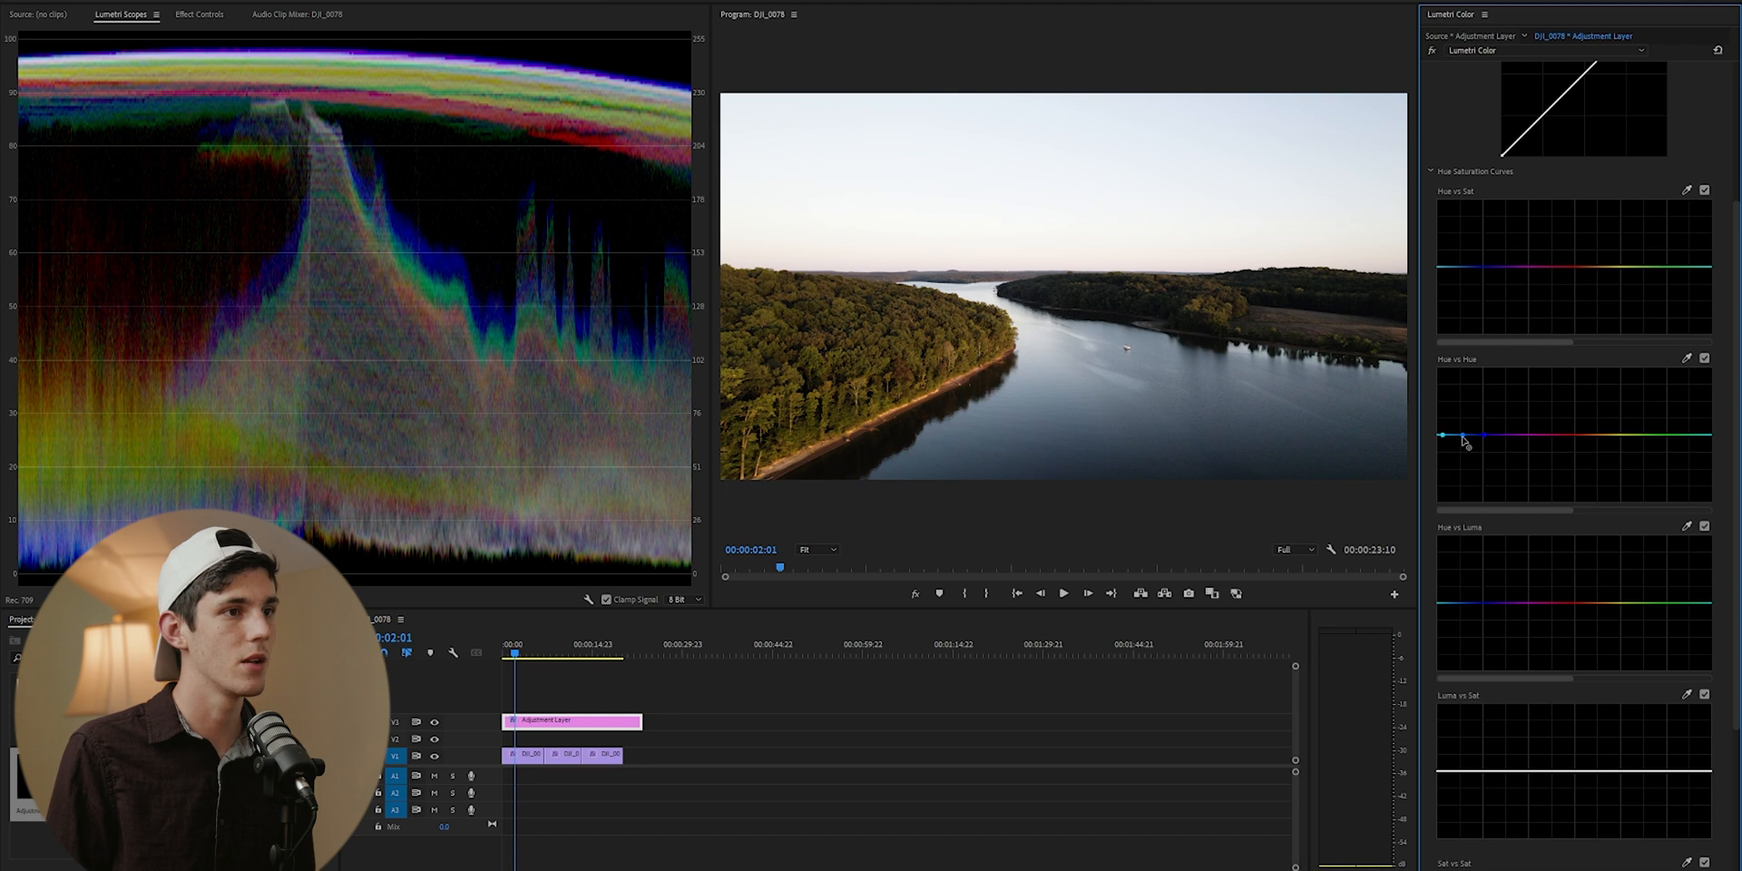
left_click_drag(1463, 434, 1464, 432)
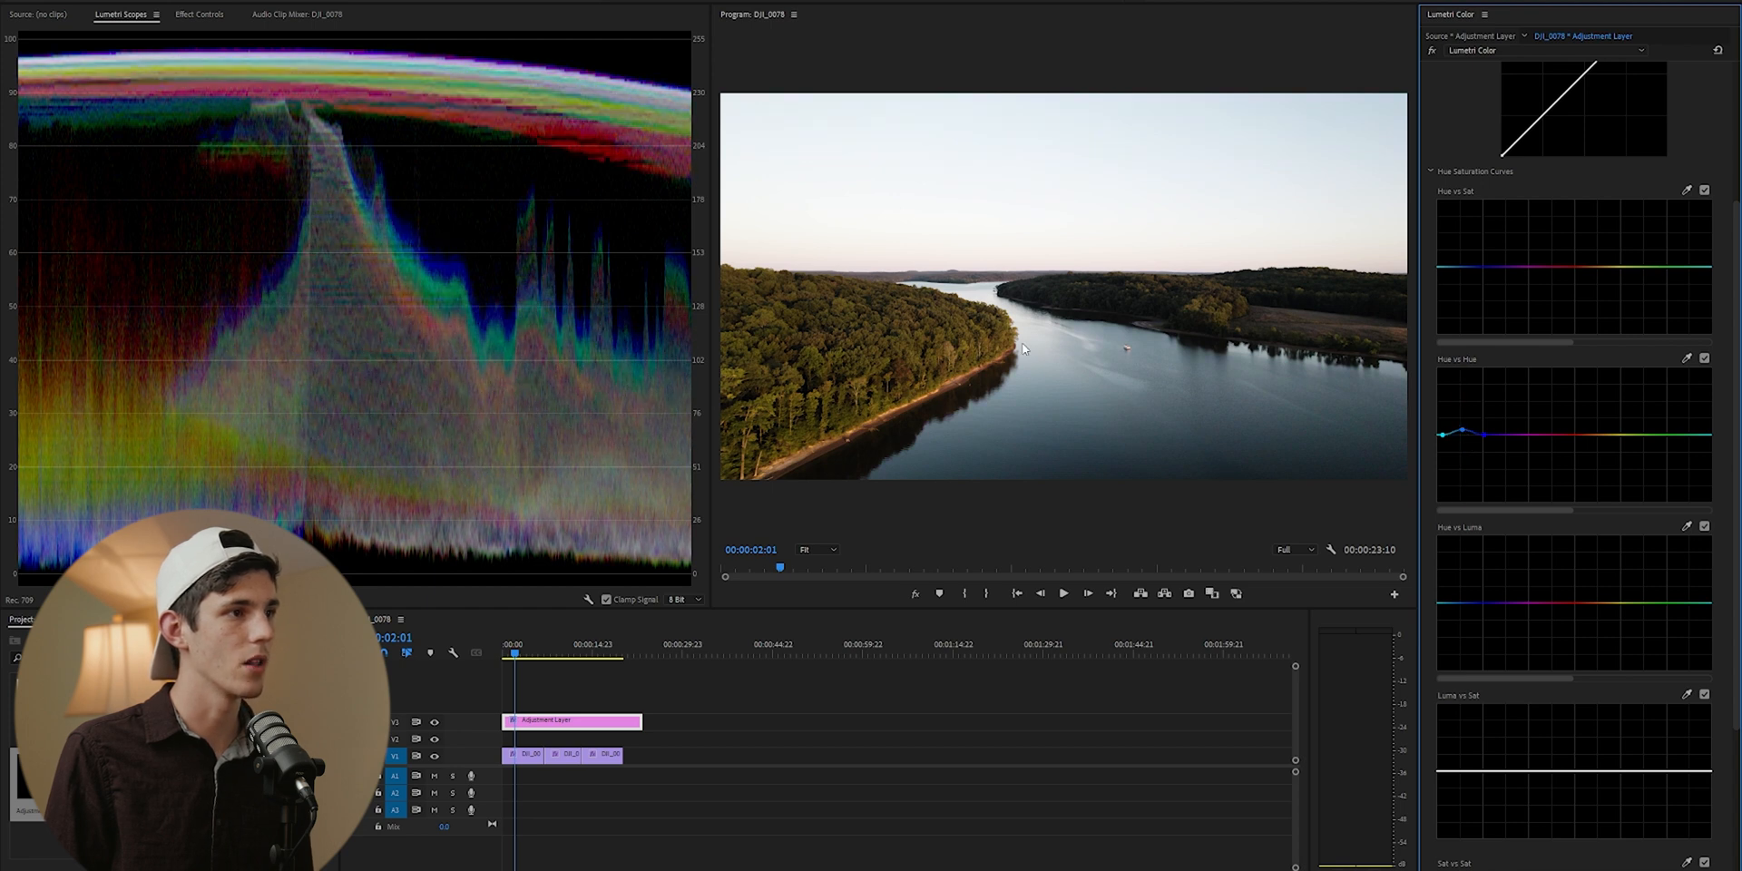
Compare the shot with and without the Hue vs Hue adjustment, and fine-tune the height of the blue range's middle point
left_click(1703, 358)
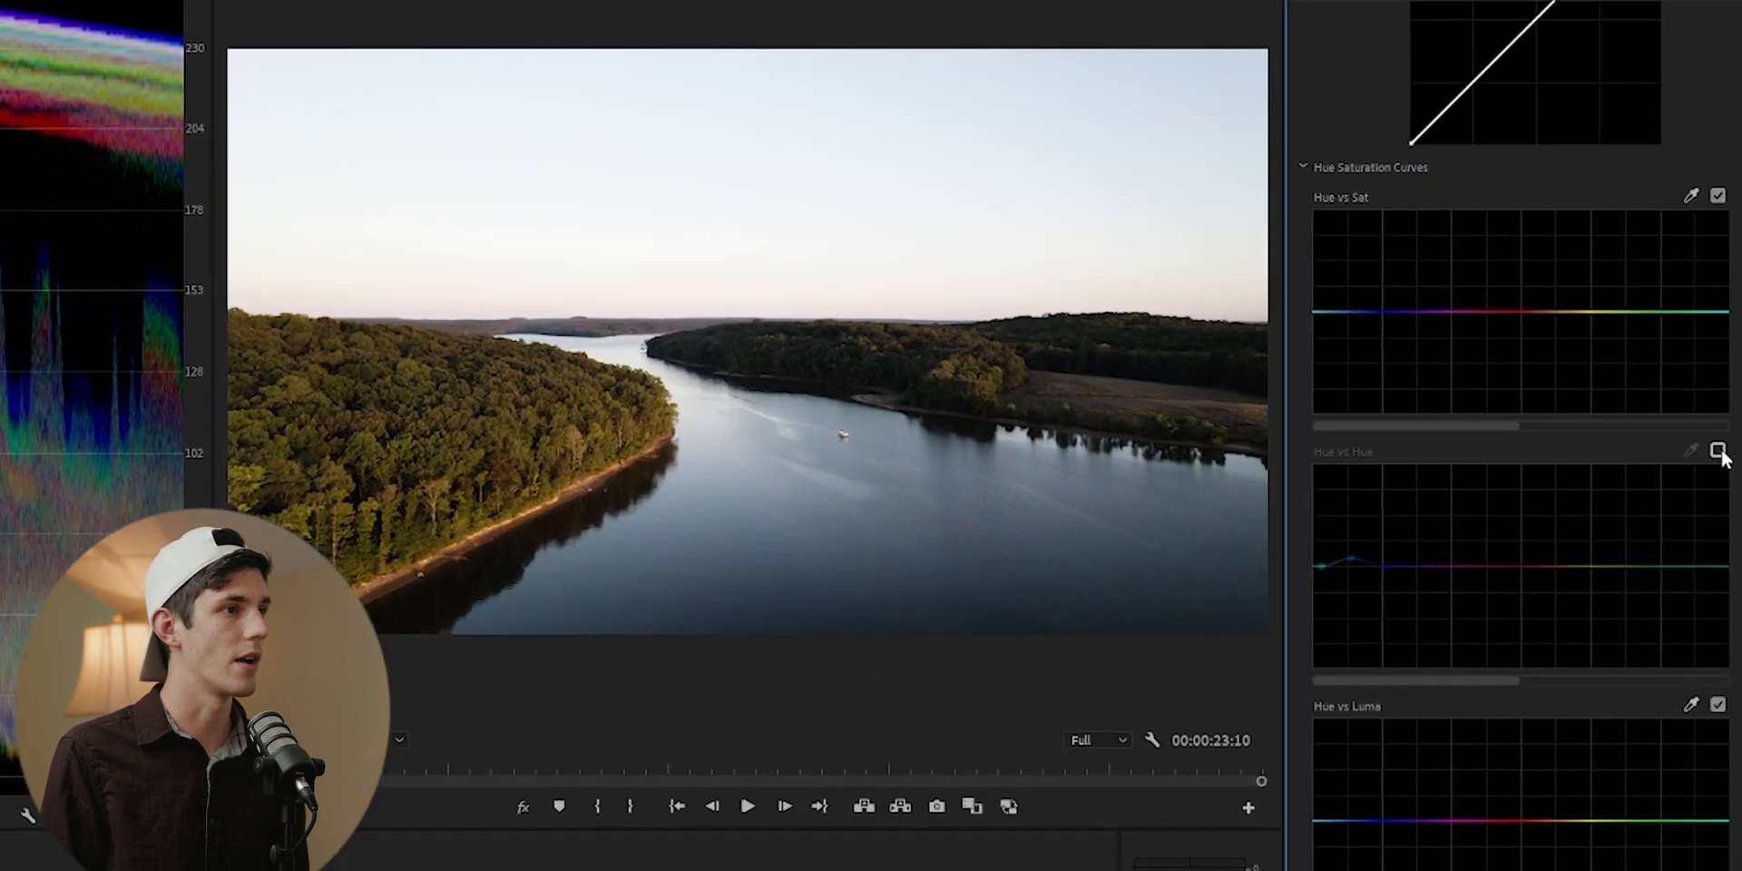
left_click(1719, 453)
left_click(1719, 453)
left_click(1719, 453)
left_click(1719, 453)
left_click(1723, 483)
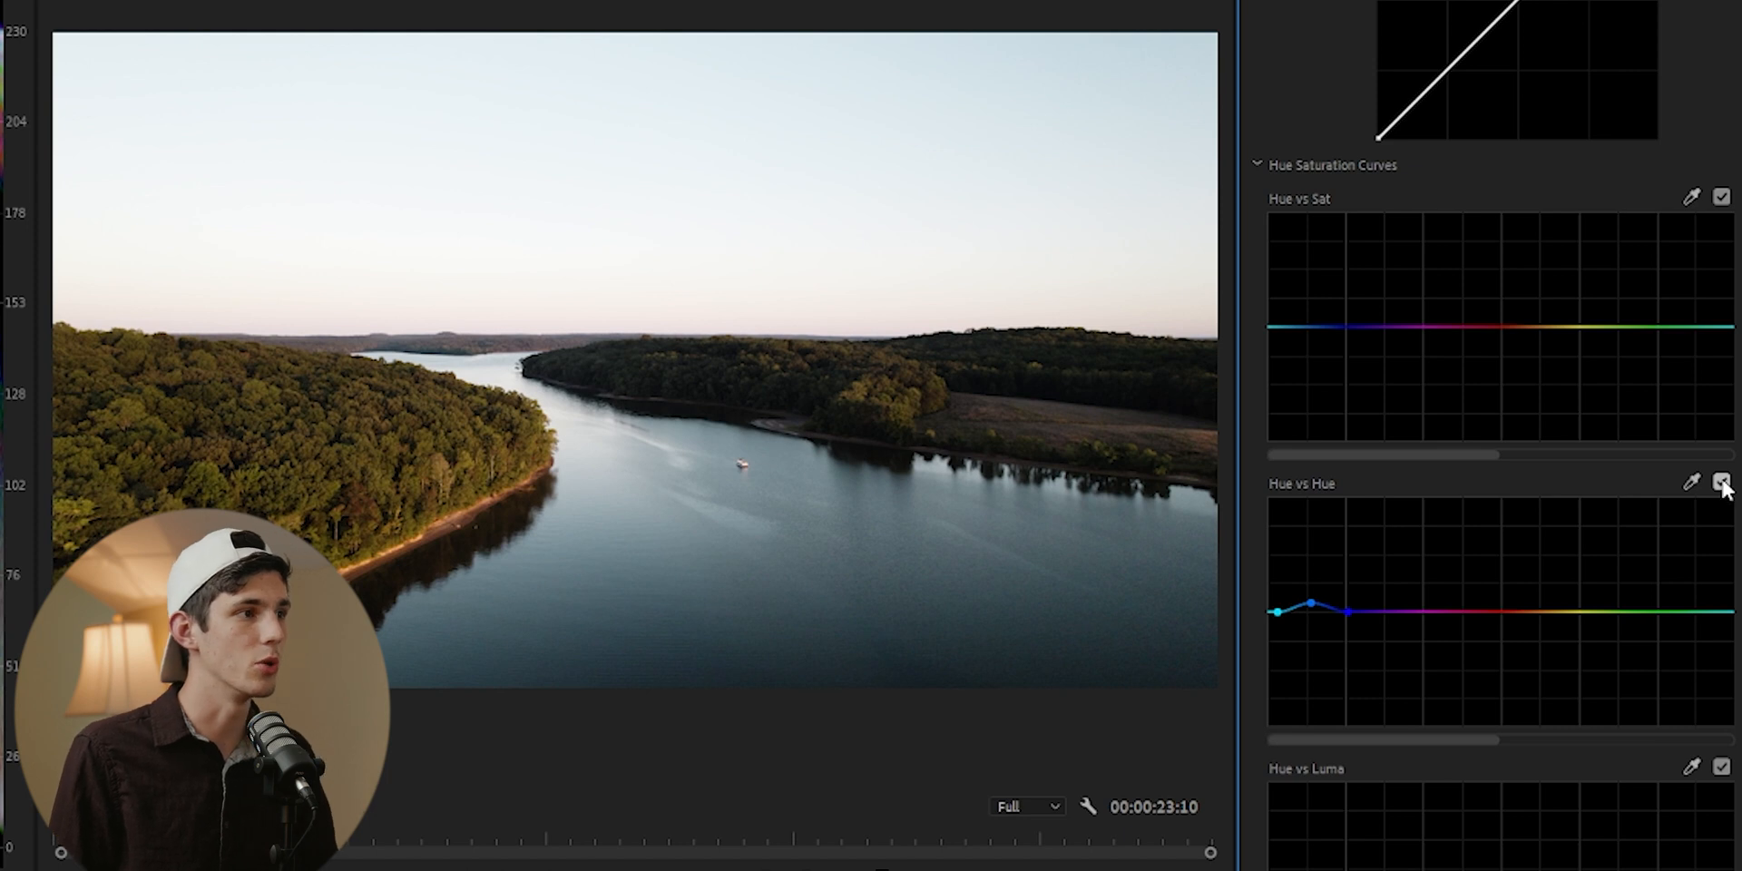
left_click_drag(1318, 614, 1314, 599)
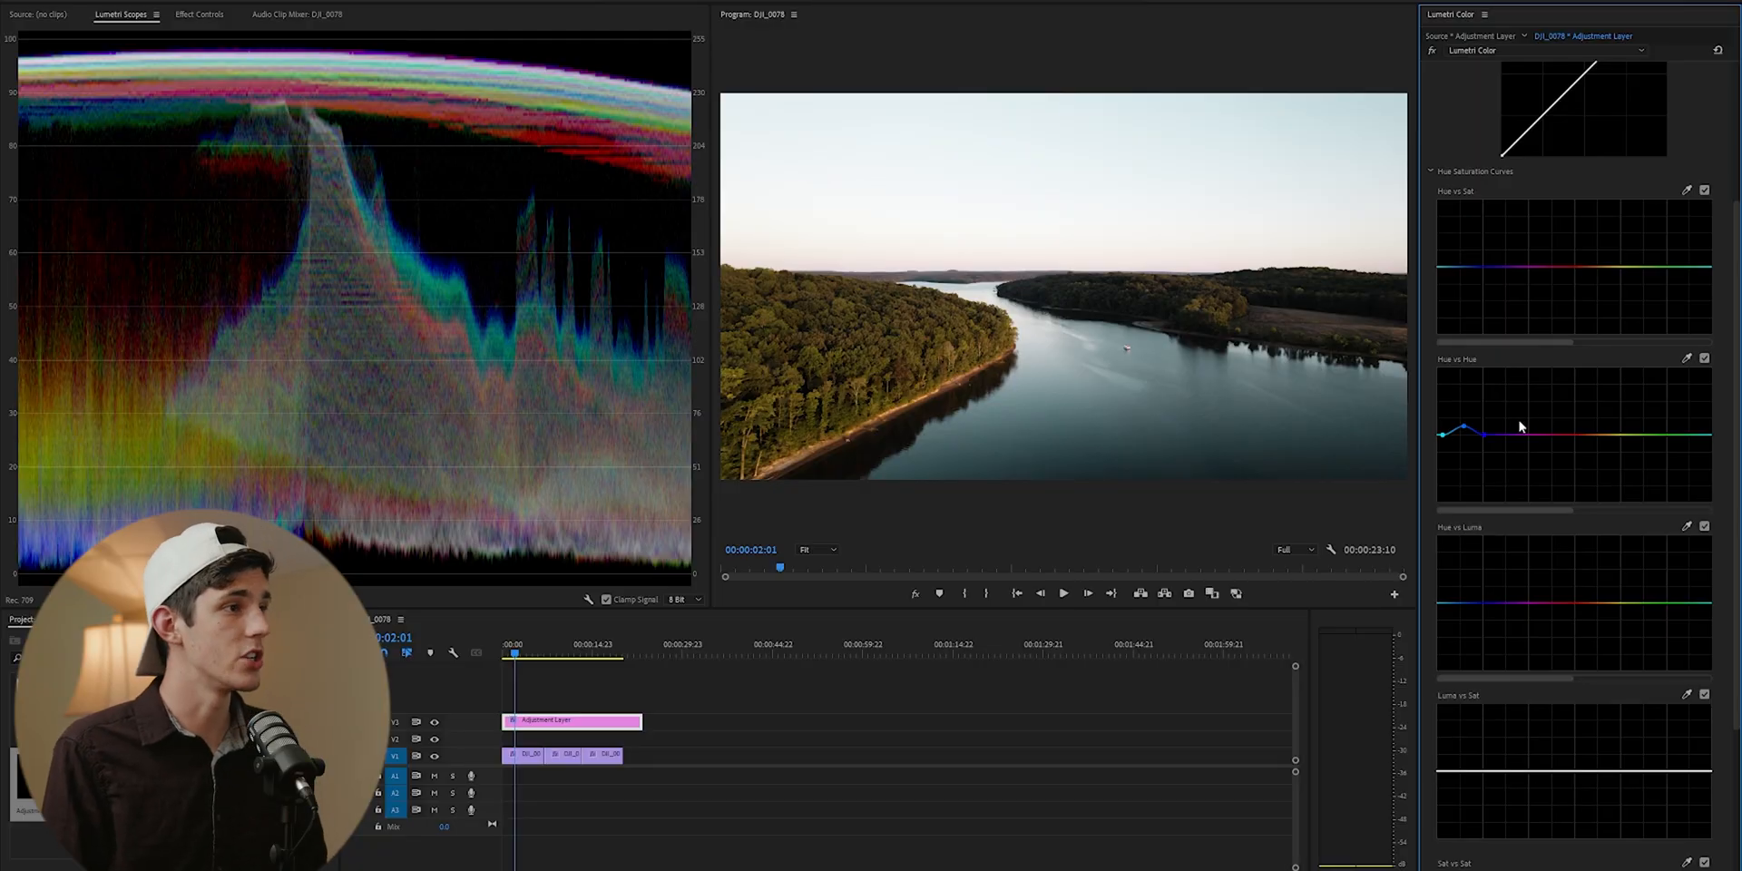
Sample the trees' color on the Hue vs Hue curve, widen the range toward red, and raise its middle point slightly toward orange
left_click(1685, 358)
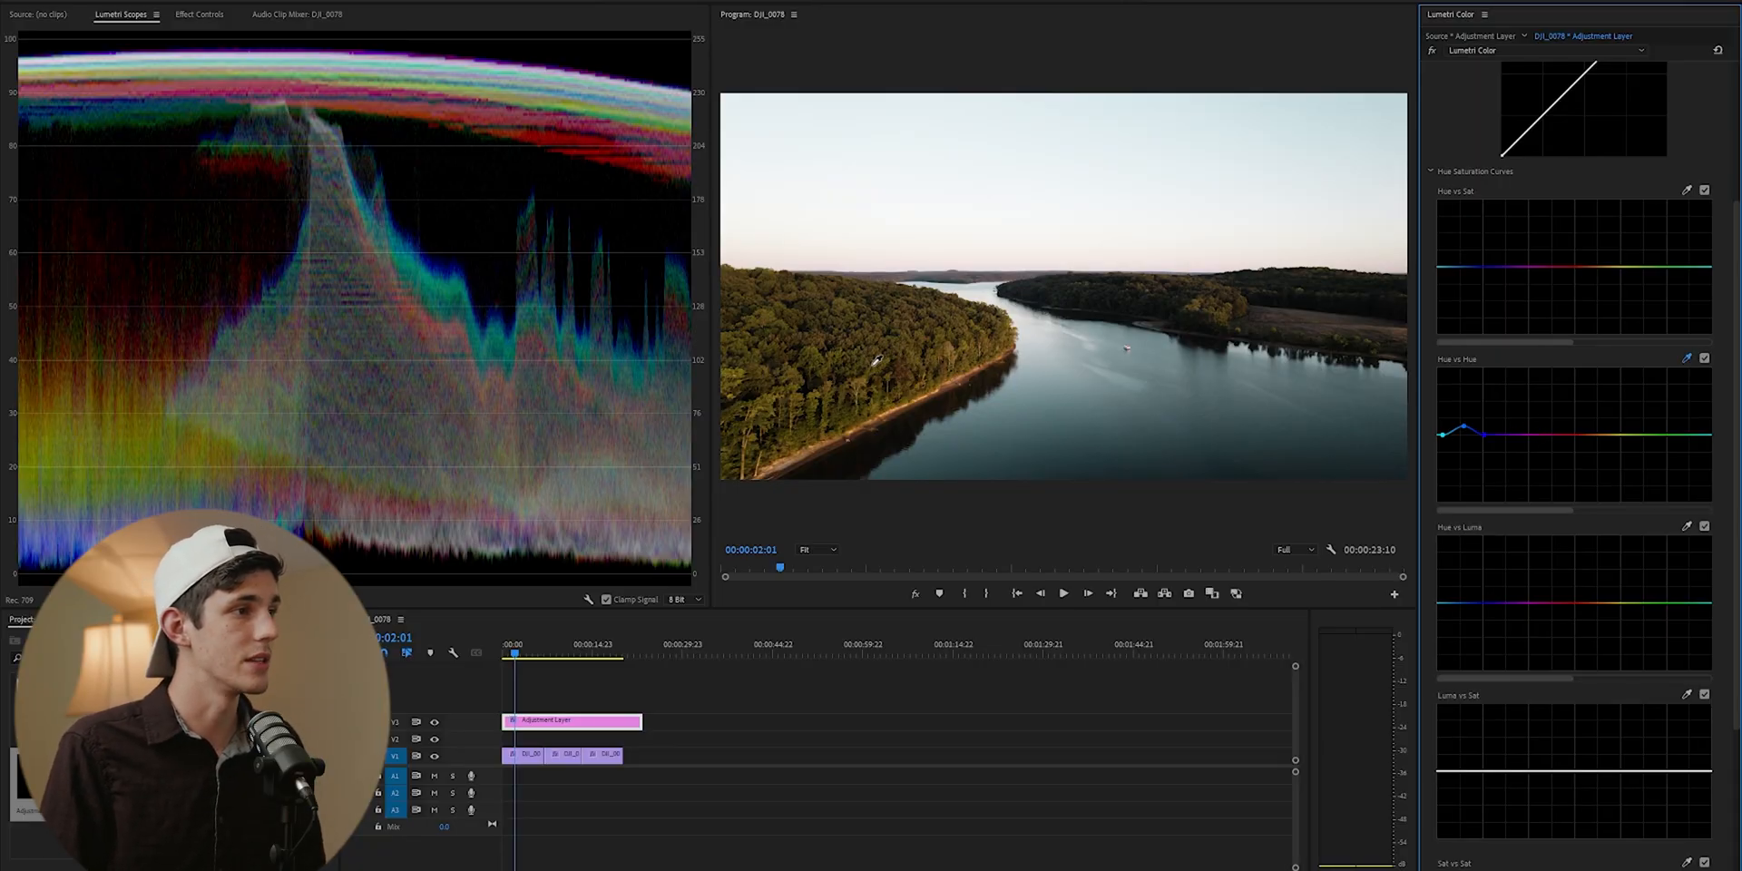
left_click(873, 367)
left_click_drag(1625, 436, 1582, 439)
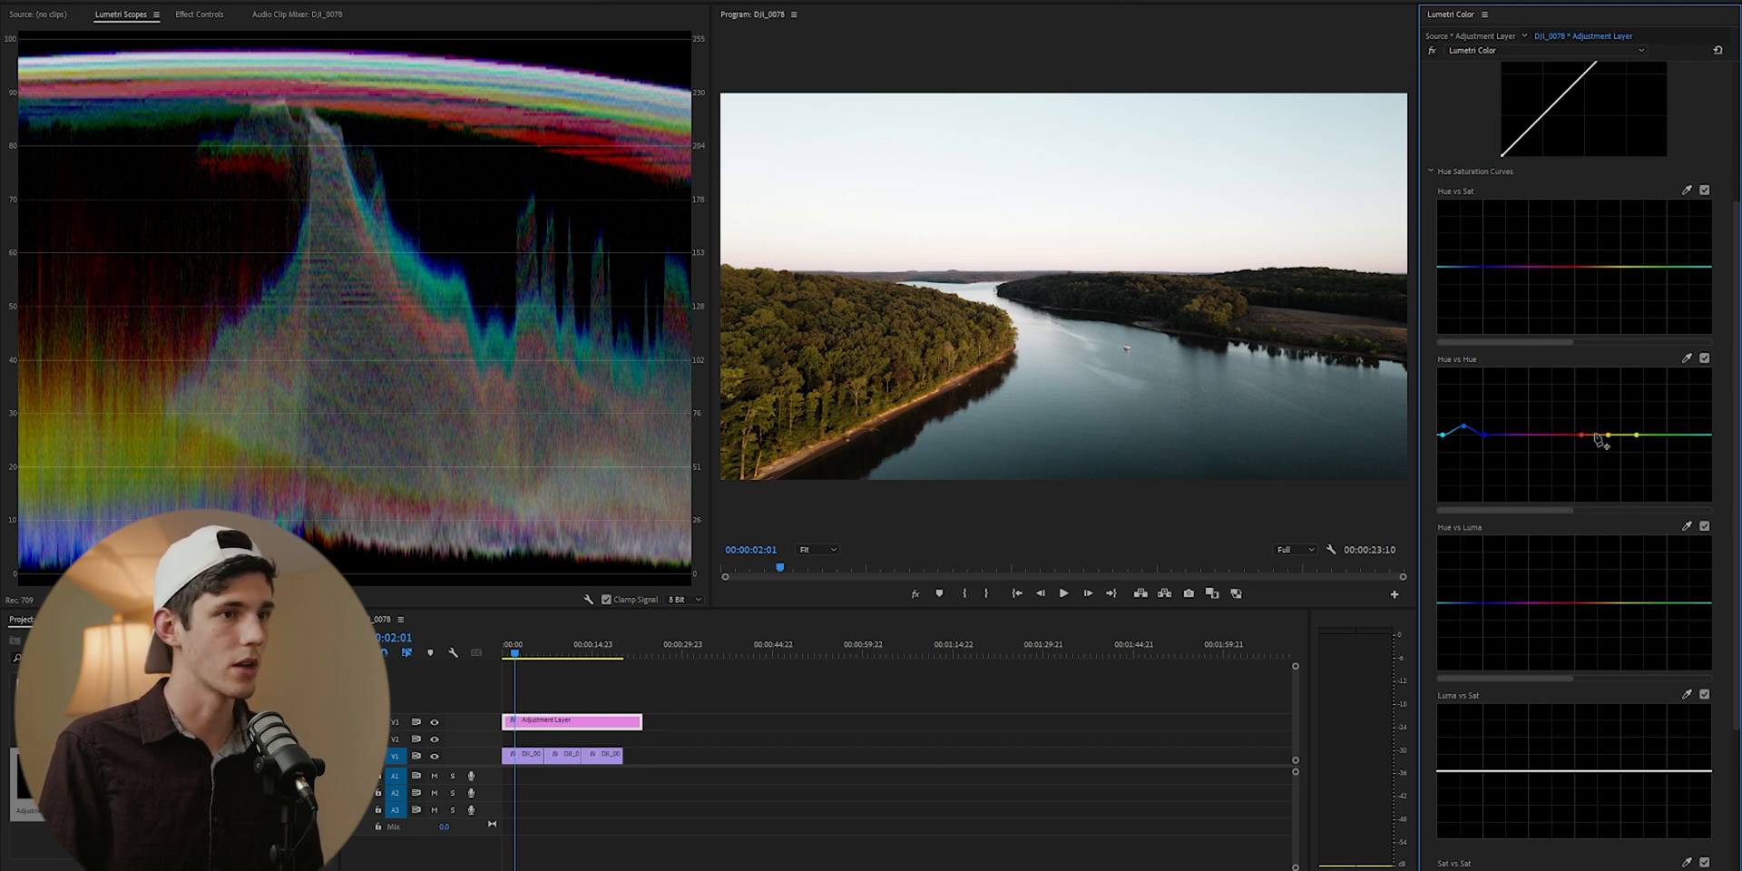
left_click(1607, 436)
left_click_drag(1610, 442, 1609, 432)
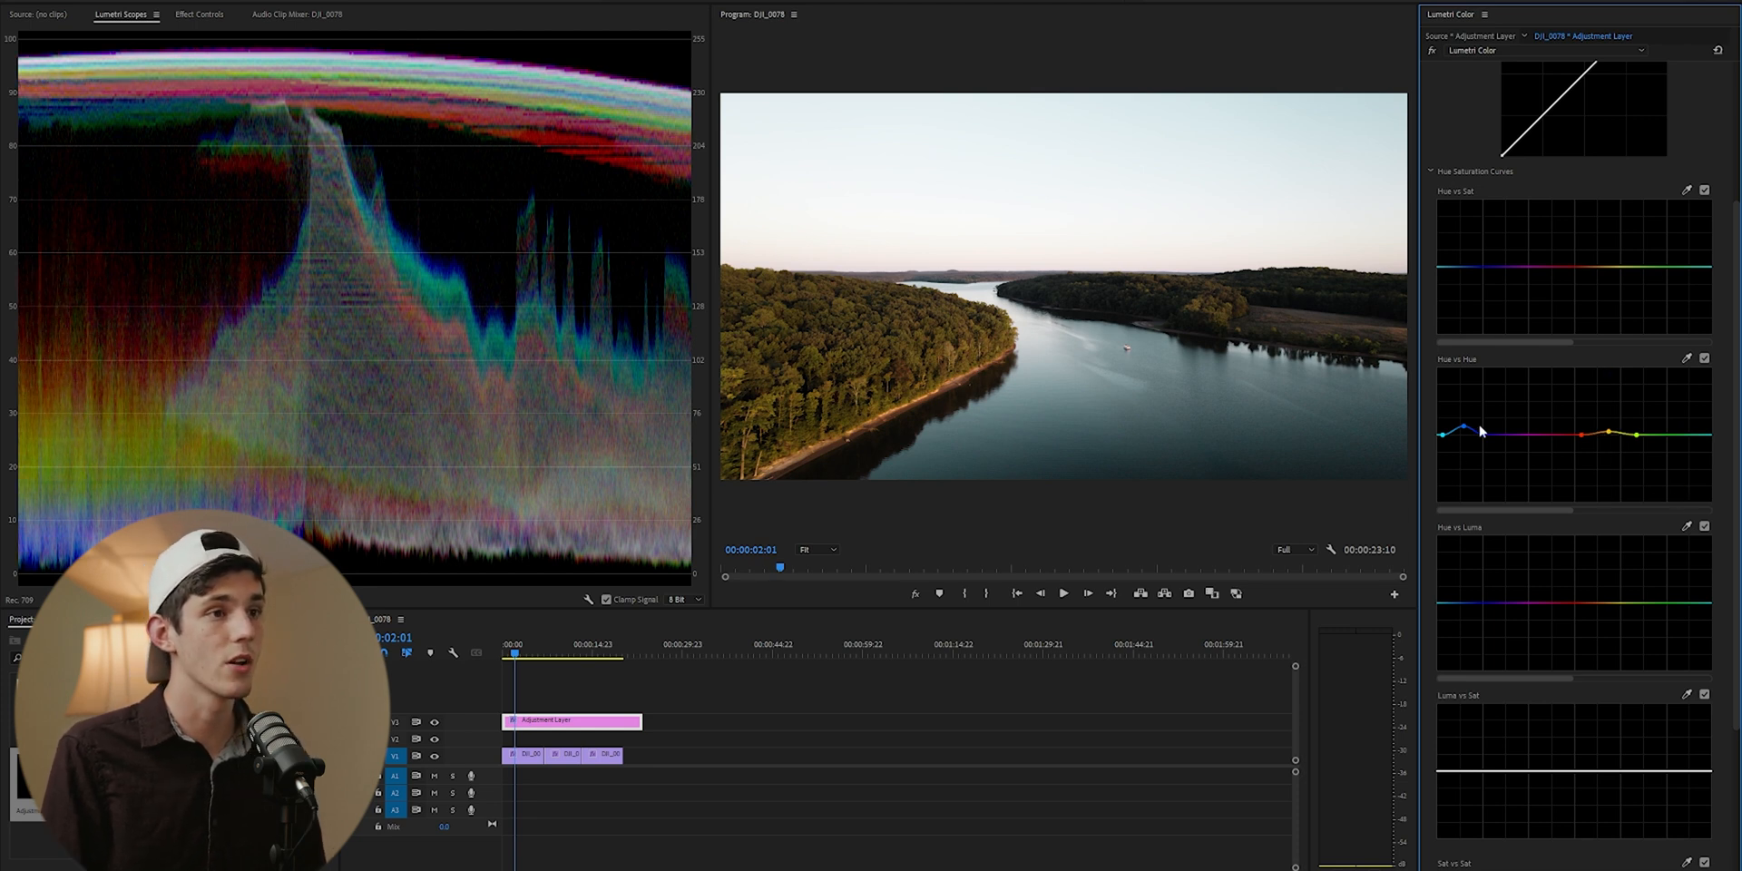
Toggle the Hue vs Hue curve off and on to compare the combined sky and tree adjustments
left_click(1705, 359)
left_click(1704, 358)
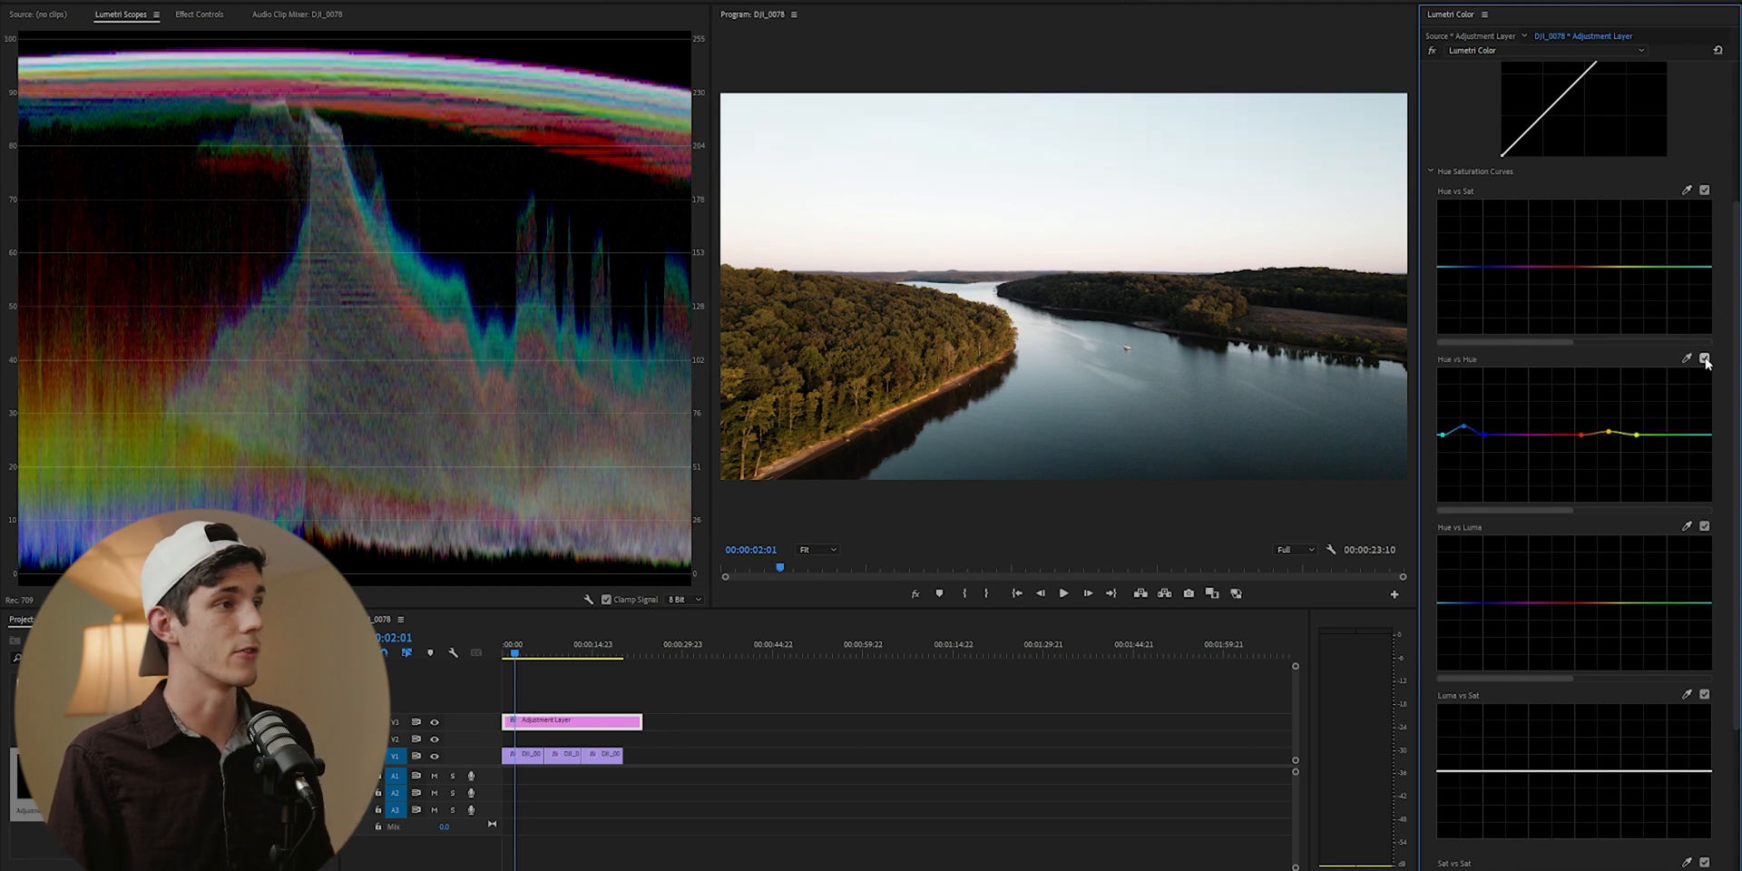
left_click(1704, 358)
left_click(1704, 358)
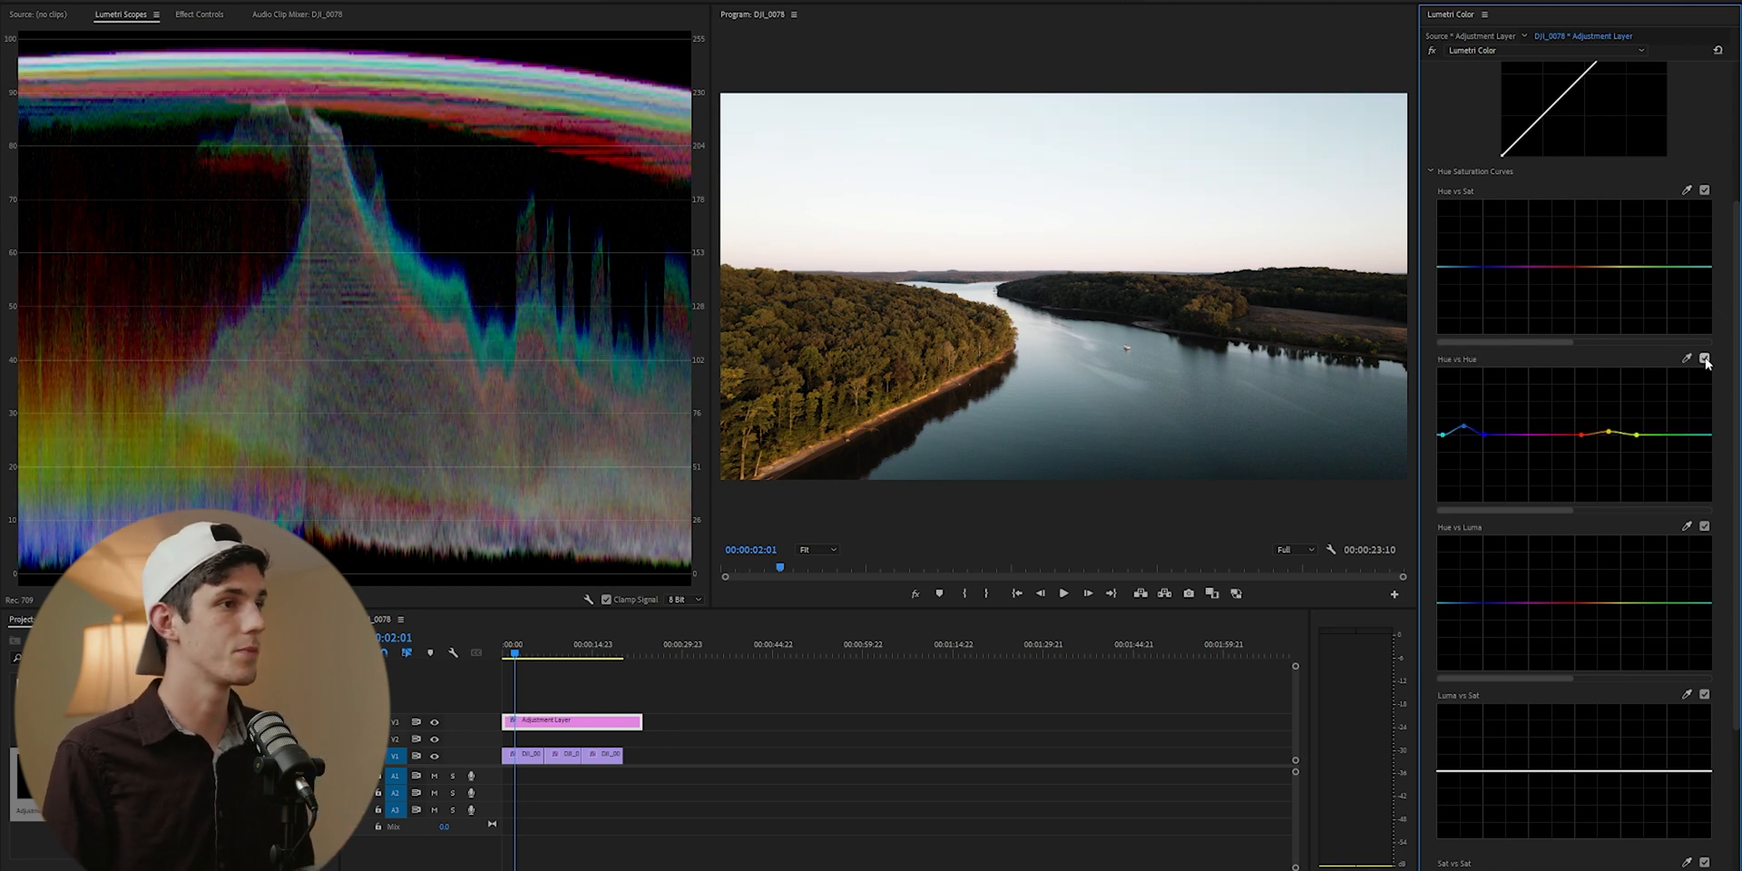
left_click(1705, 358)
left_click(1704, 358)
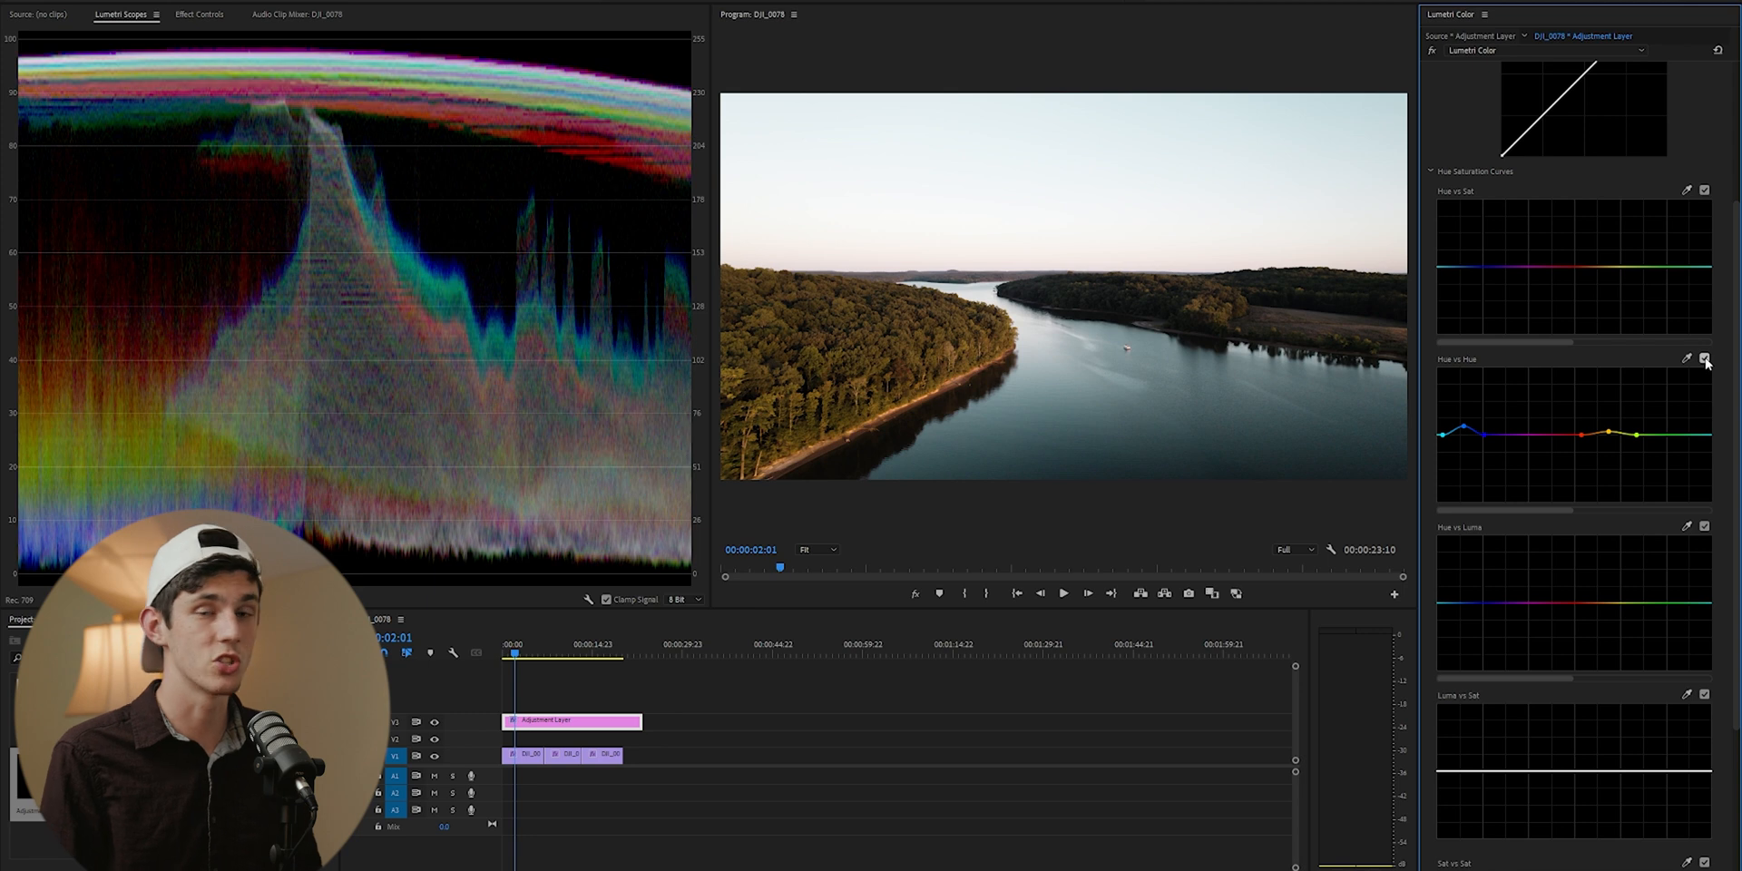
Enlarge the Program monitor and compare the river shot repeatedly with and without the Hue vs Hue adjustment, leaving the curve enabled
left_click_drag(711, 363, 558, 363)
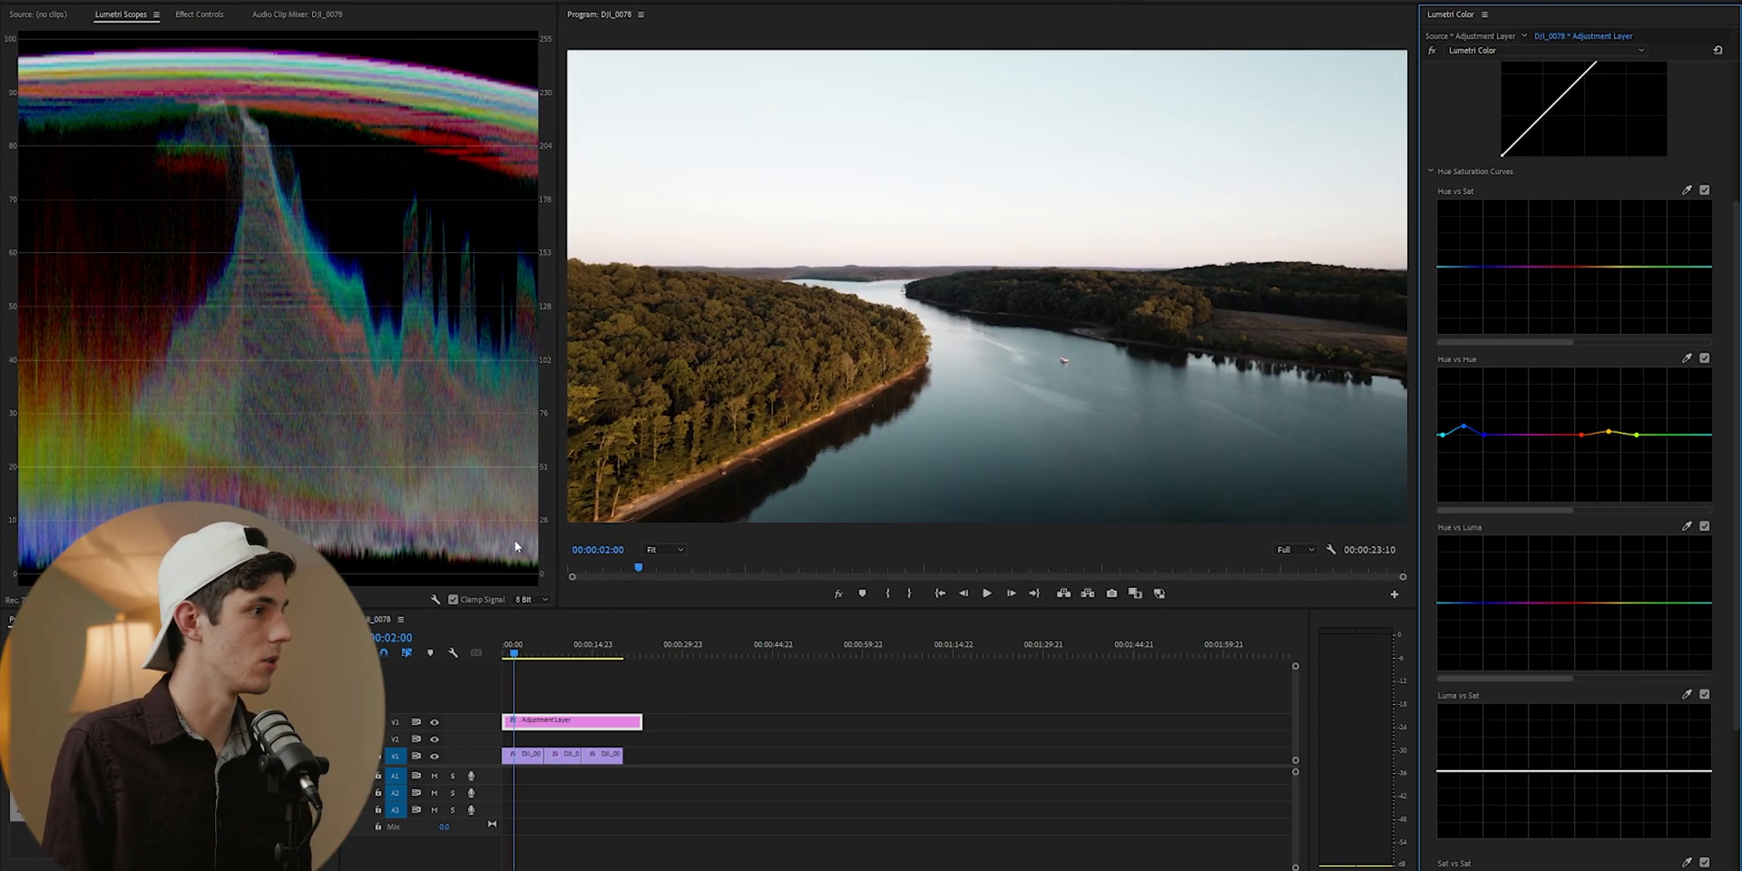
left_click_drag(557, 531, 489, 530)
left_click(1705, 358)
left_click(1704, 358)
left_click(1705, 358)
left_click(1704, 359)
left_click(1705, 358)
left_click(1704, 359)
left_click(1704, 359)
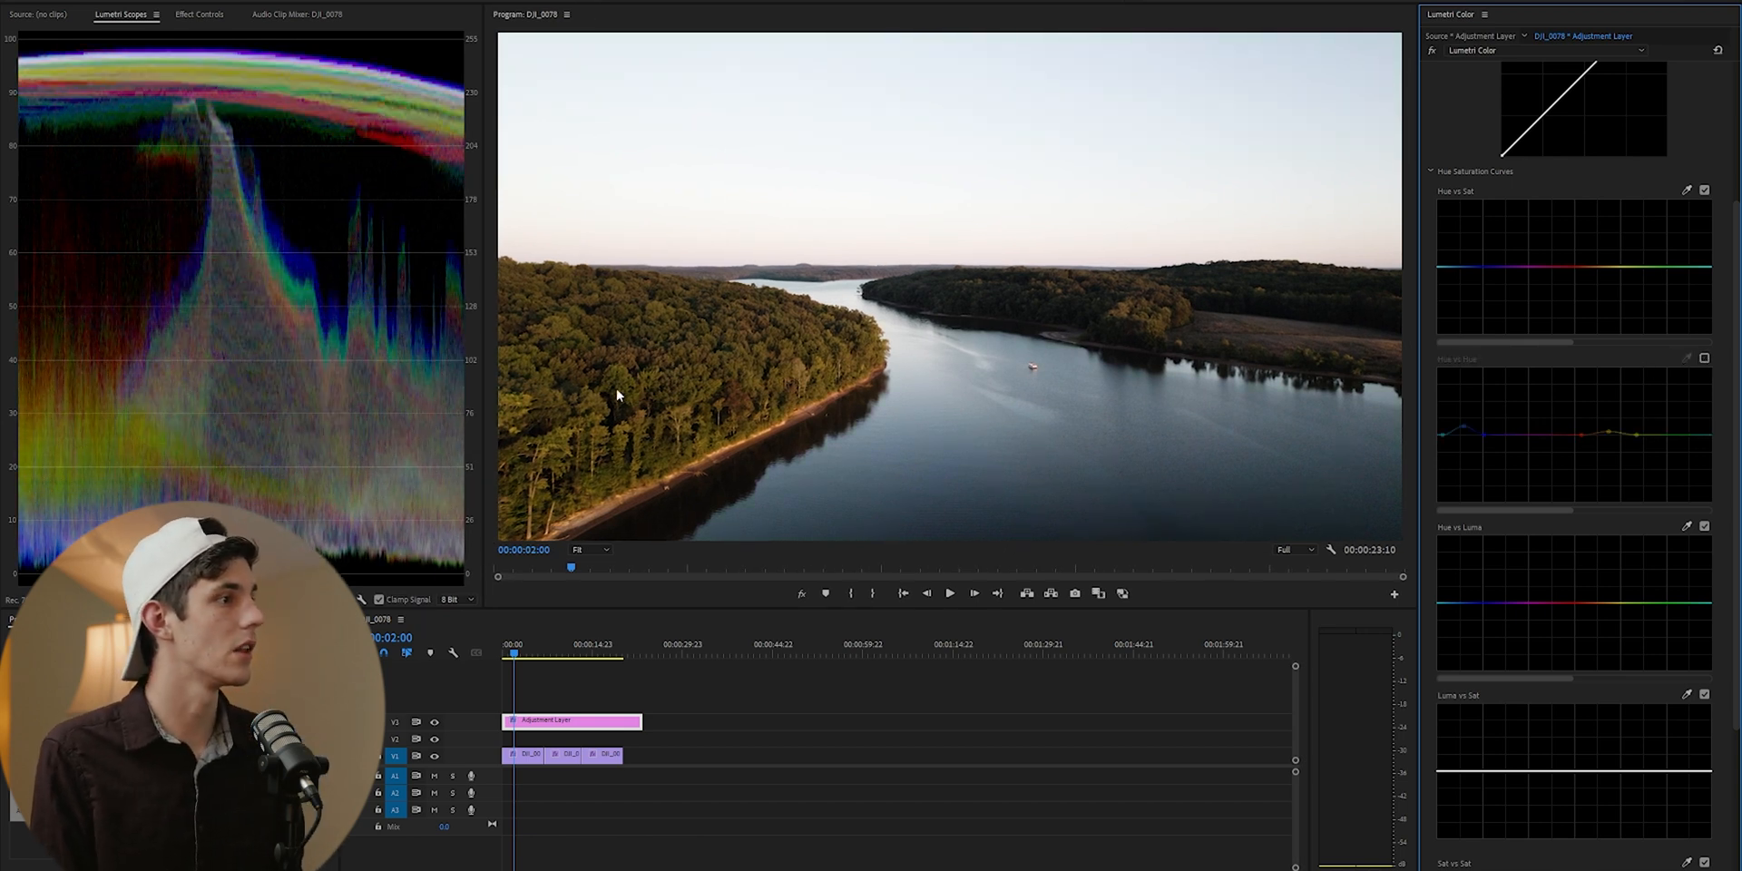
left_click(1704, 358)
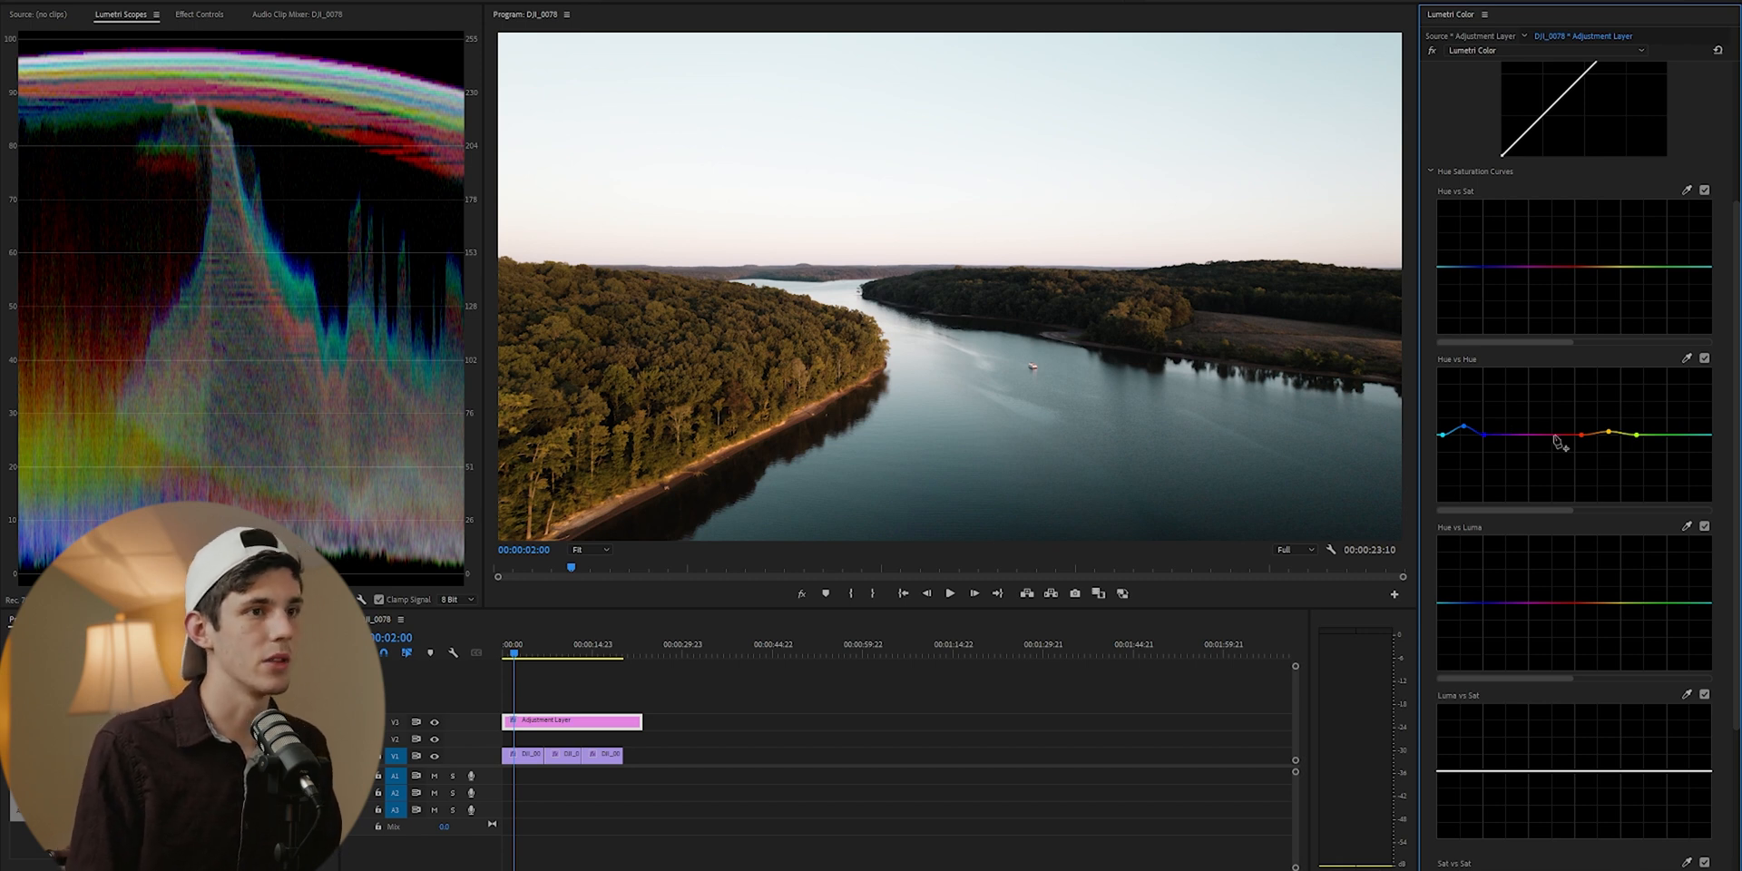
Sample the pink glow above the horizon on the Hue vs Hue curve, lower its middle point slightly, and play the shot
left_click(1686, 358)
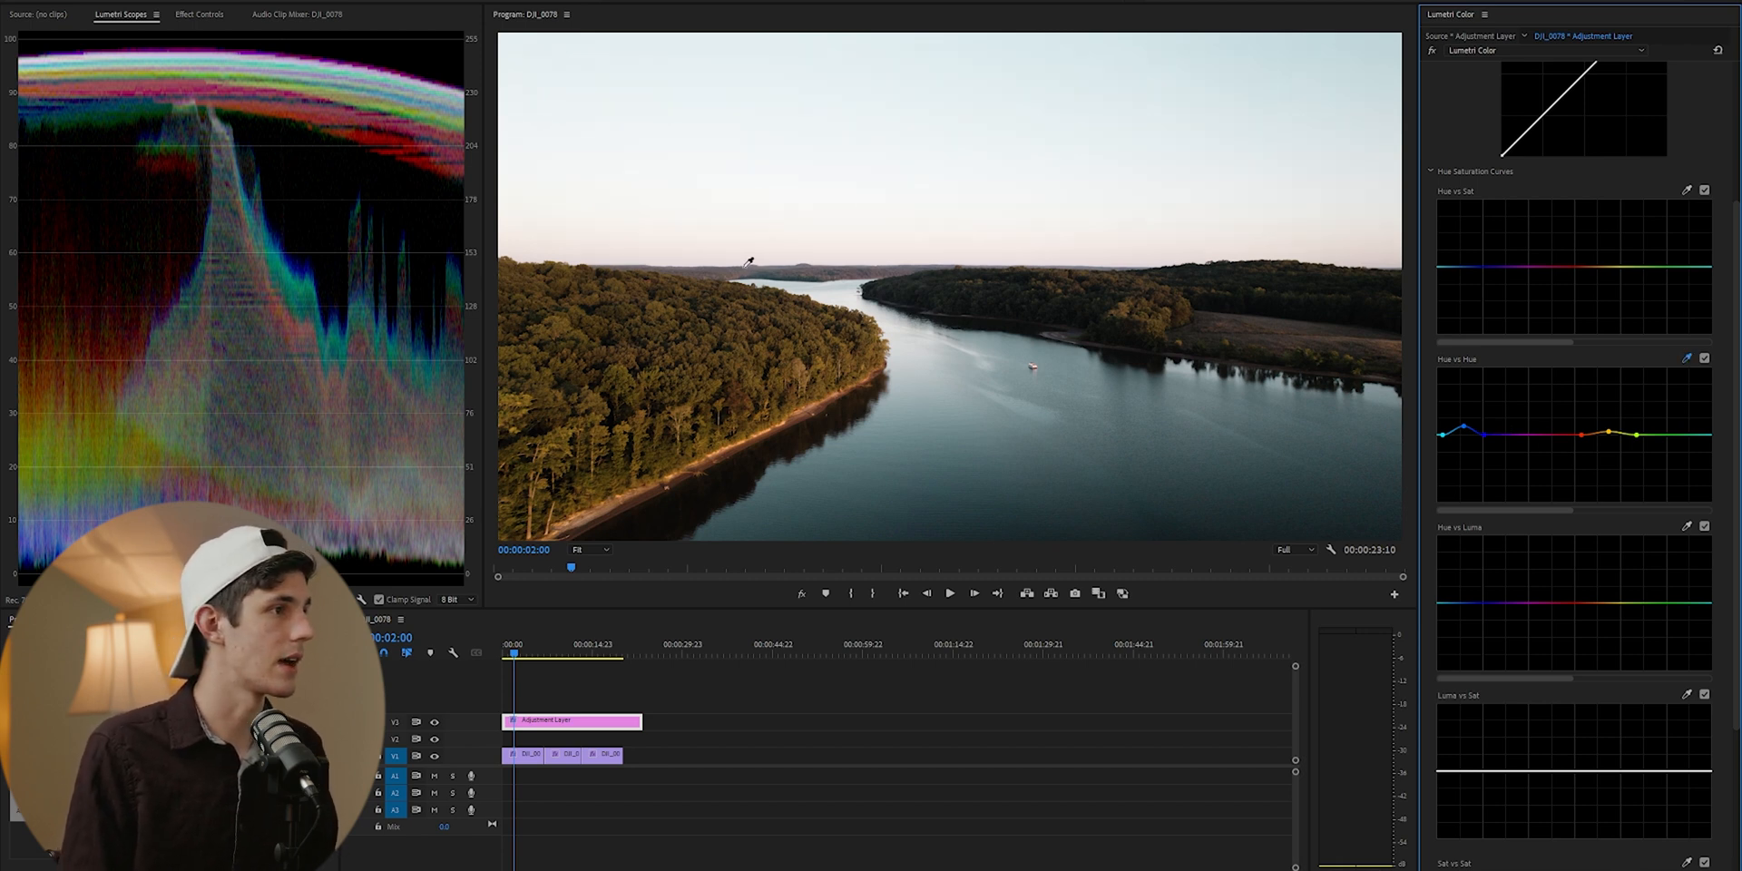
left_click_drag(1526, 435, 1530, 444)
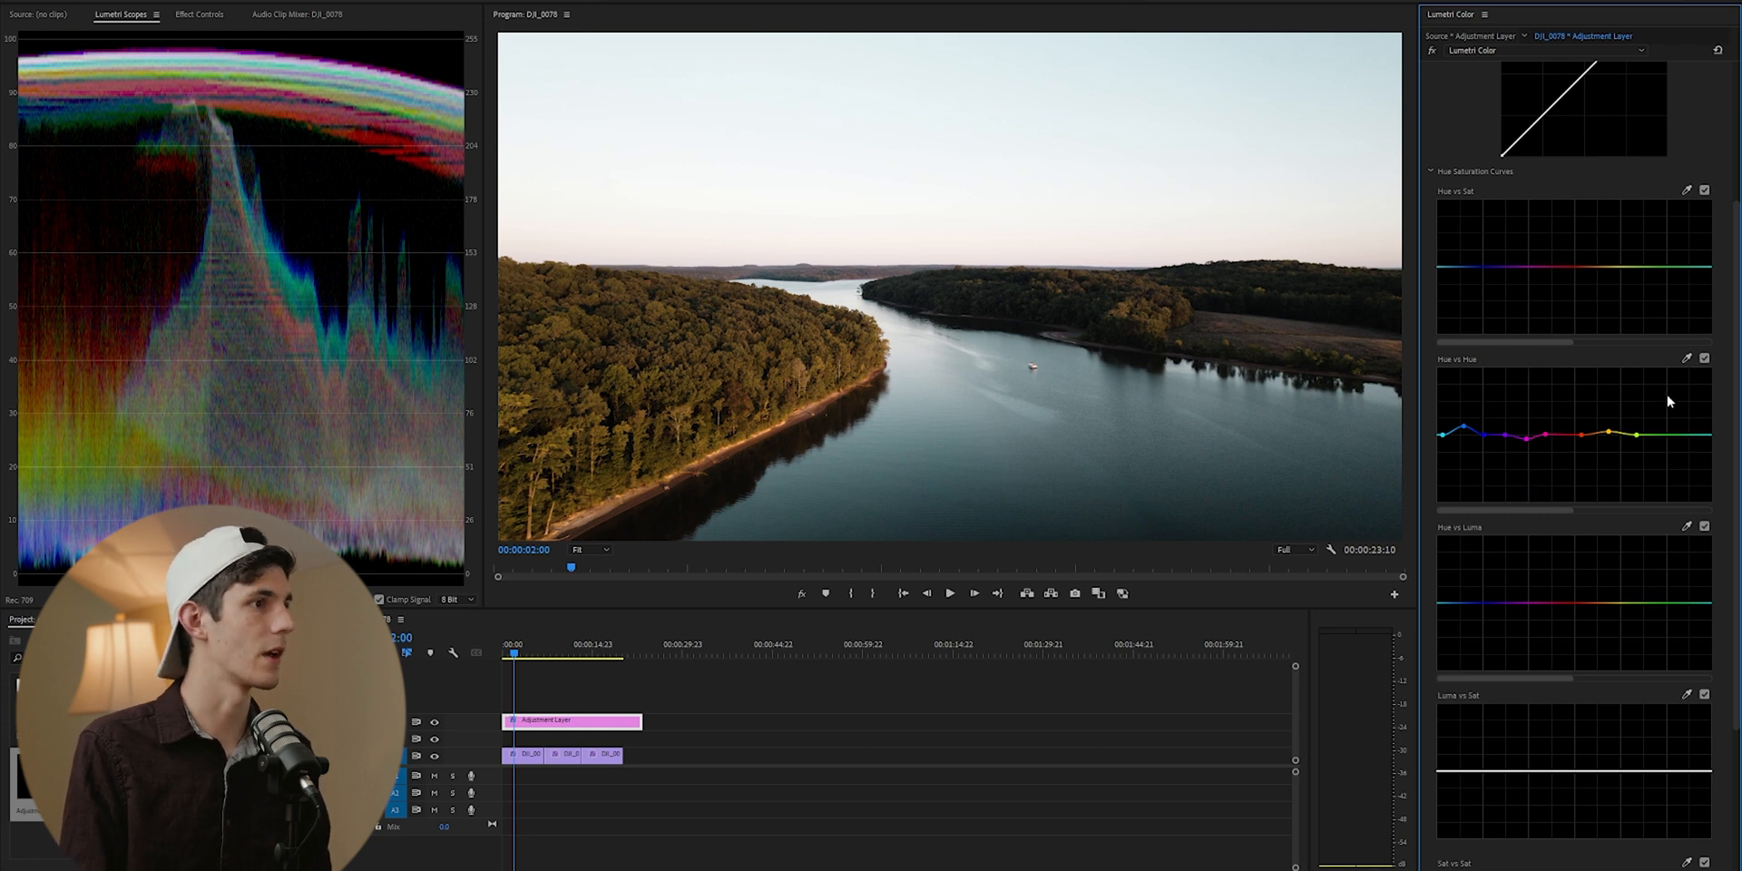
key("space")
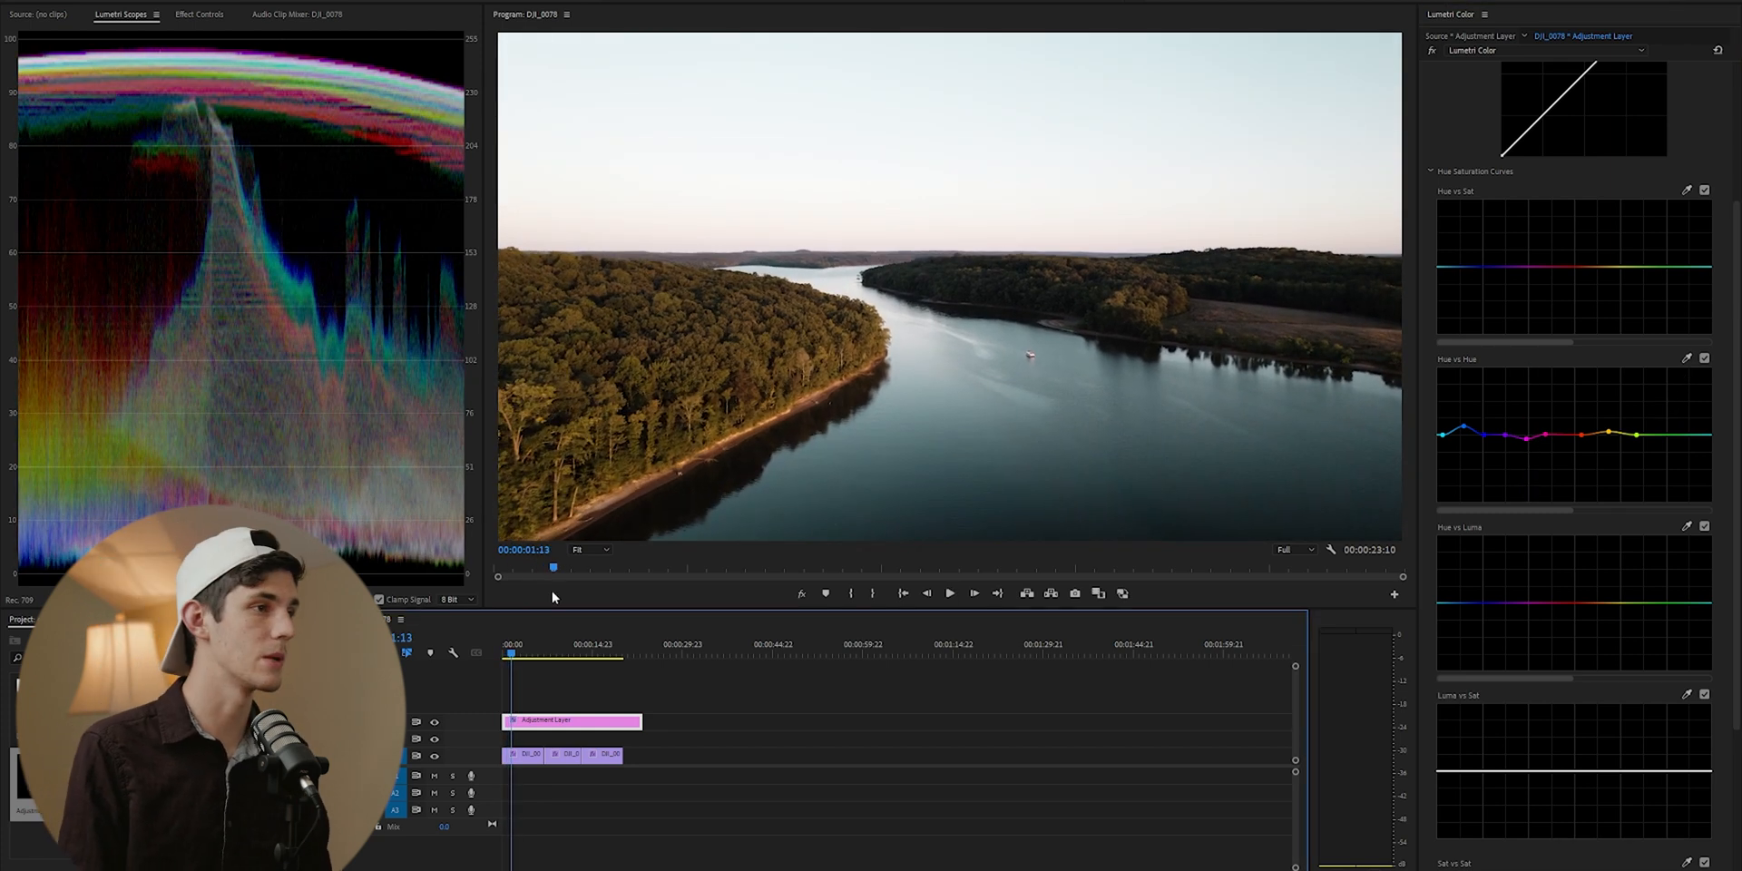
Go to the dirt road clip and compare it with and without the adjustment layer's grade
left_click(552, 650)
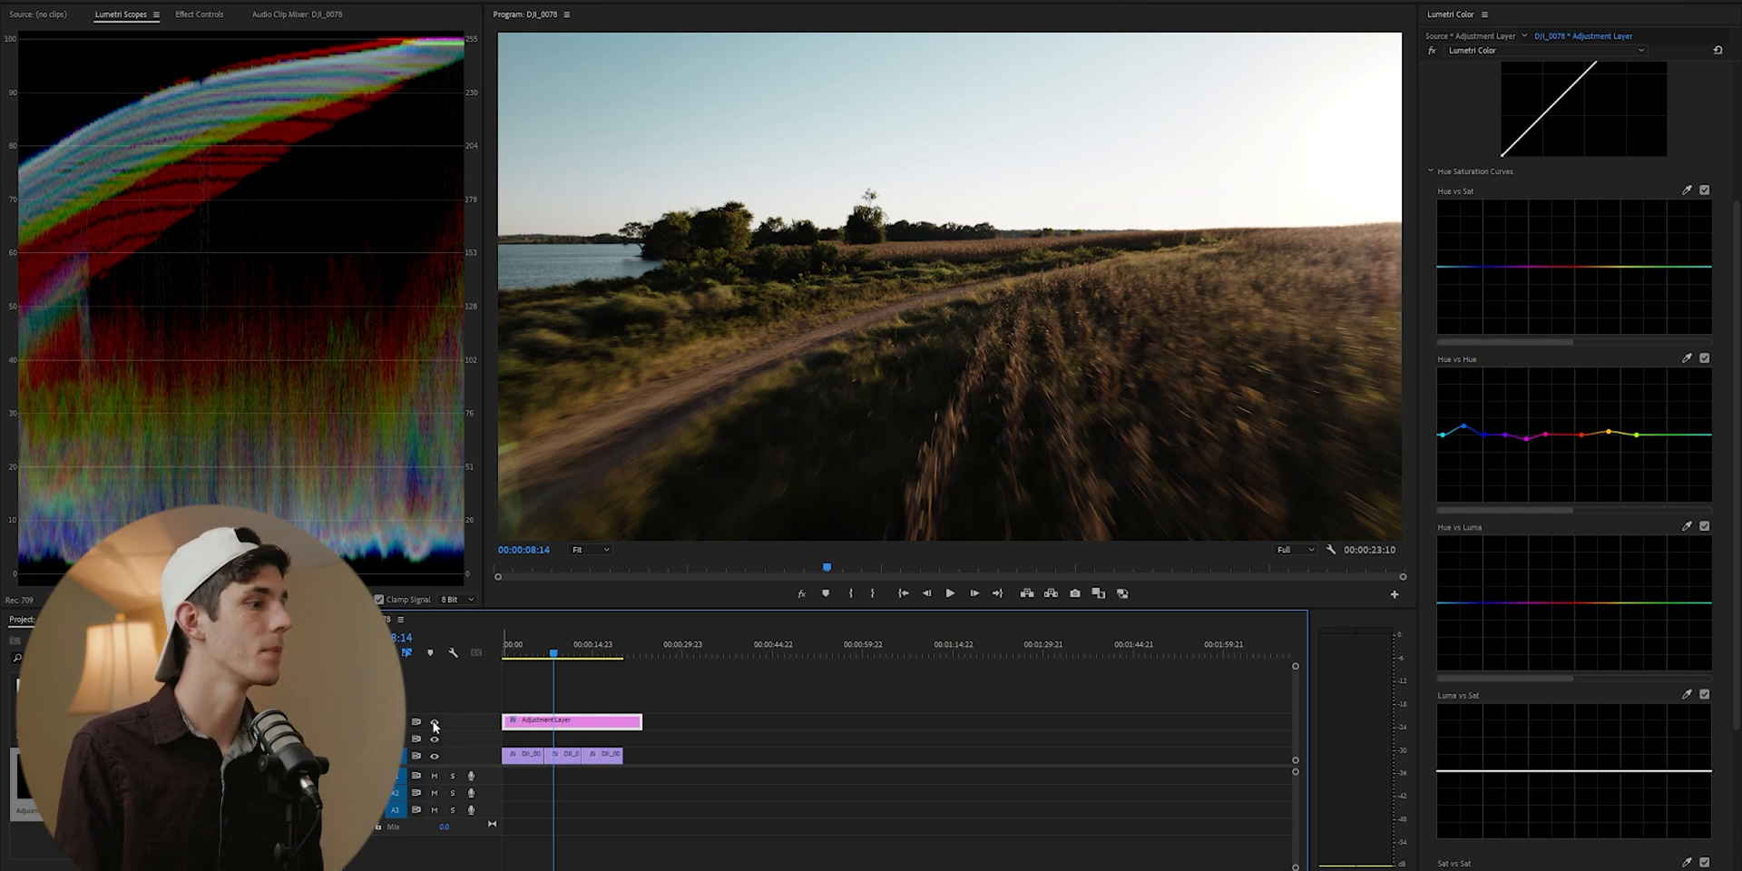
left_click(435, 723)
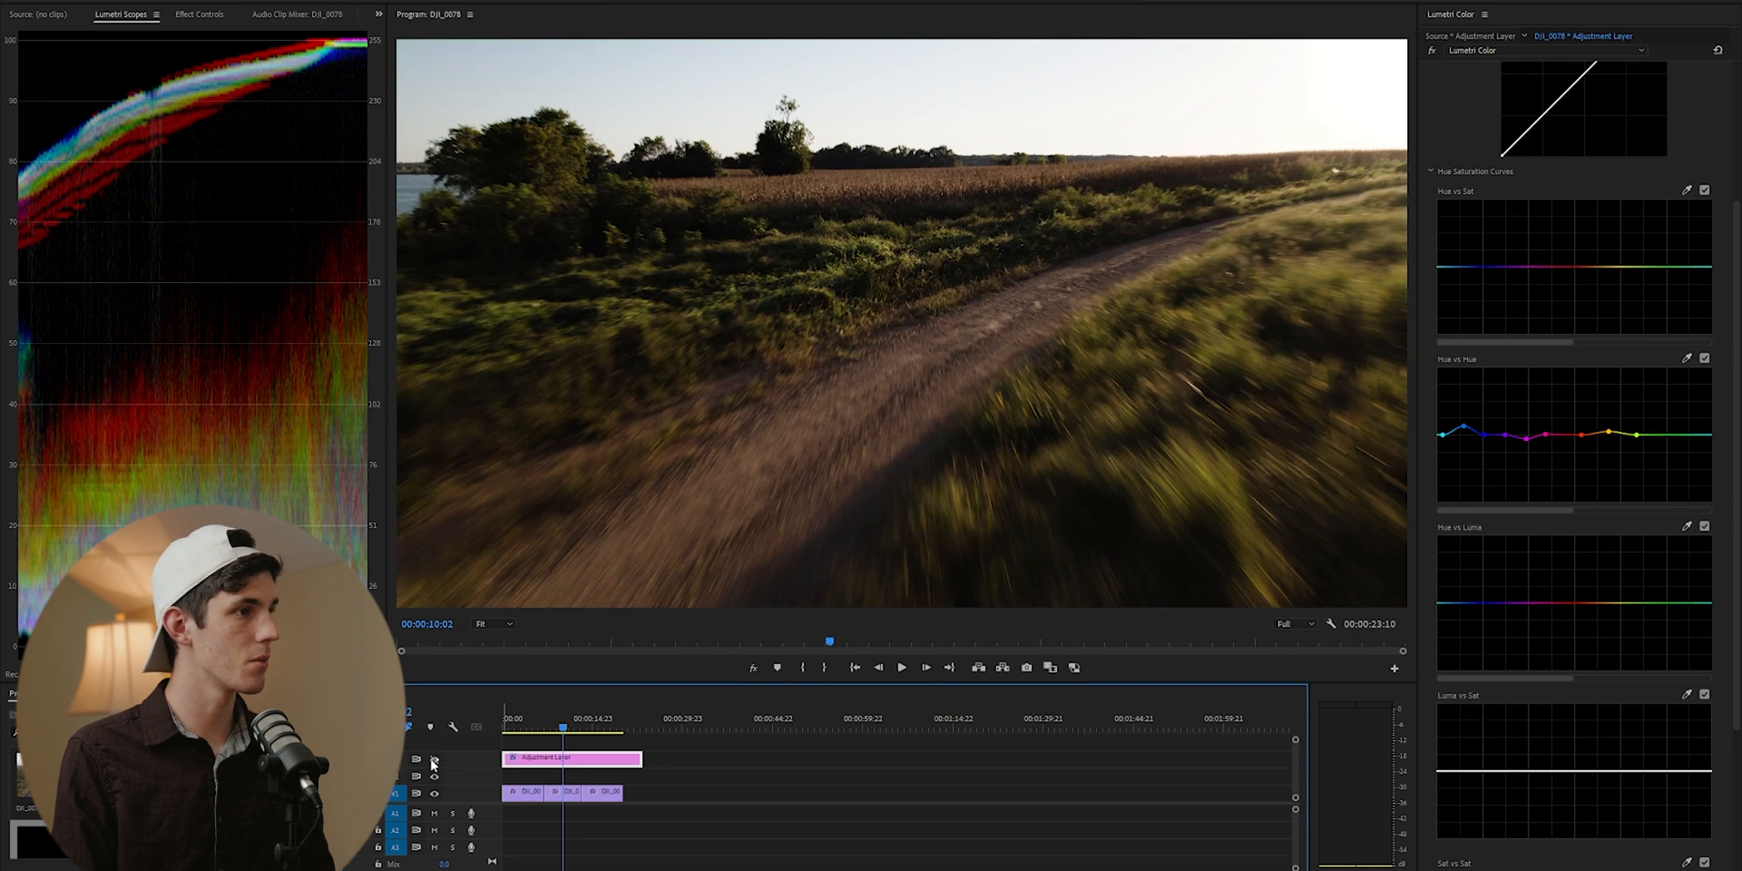
left_click(433, 760)
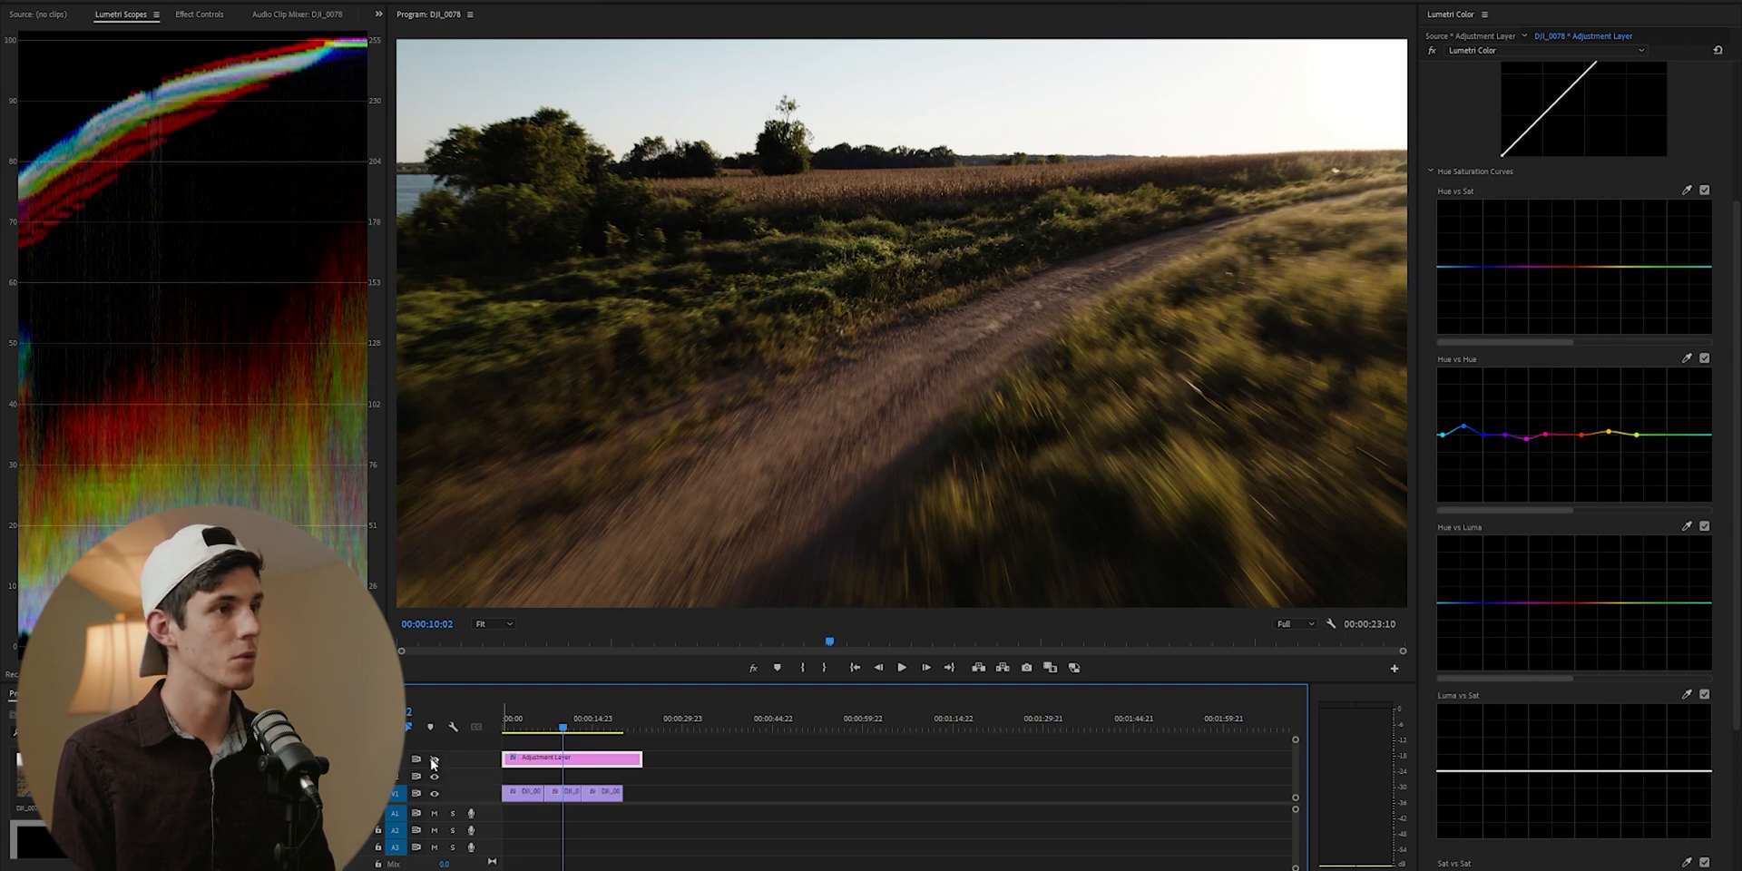
left_click(432, 759)
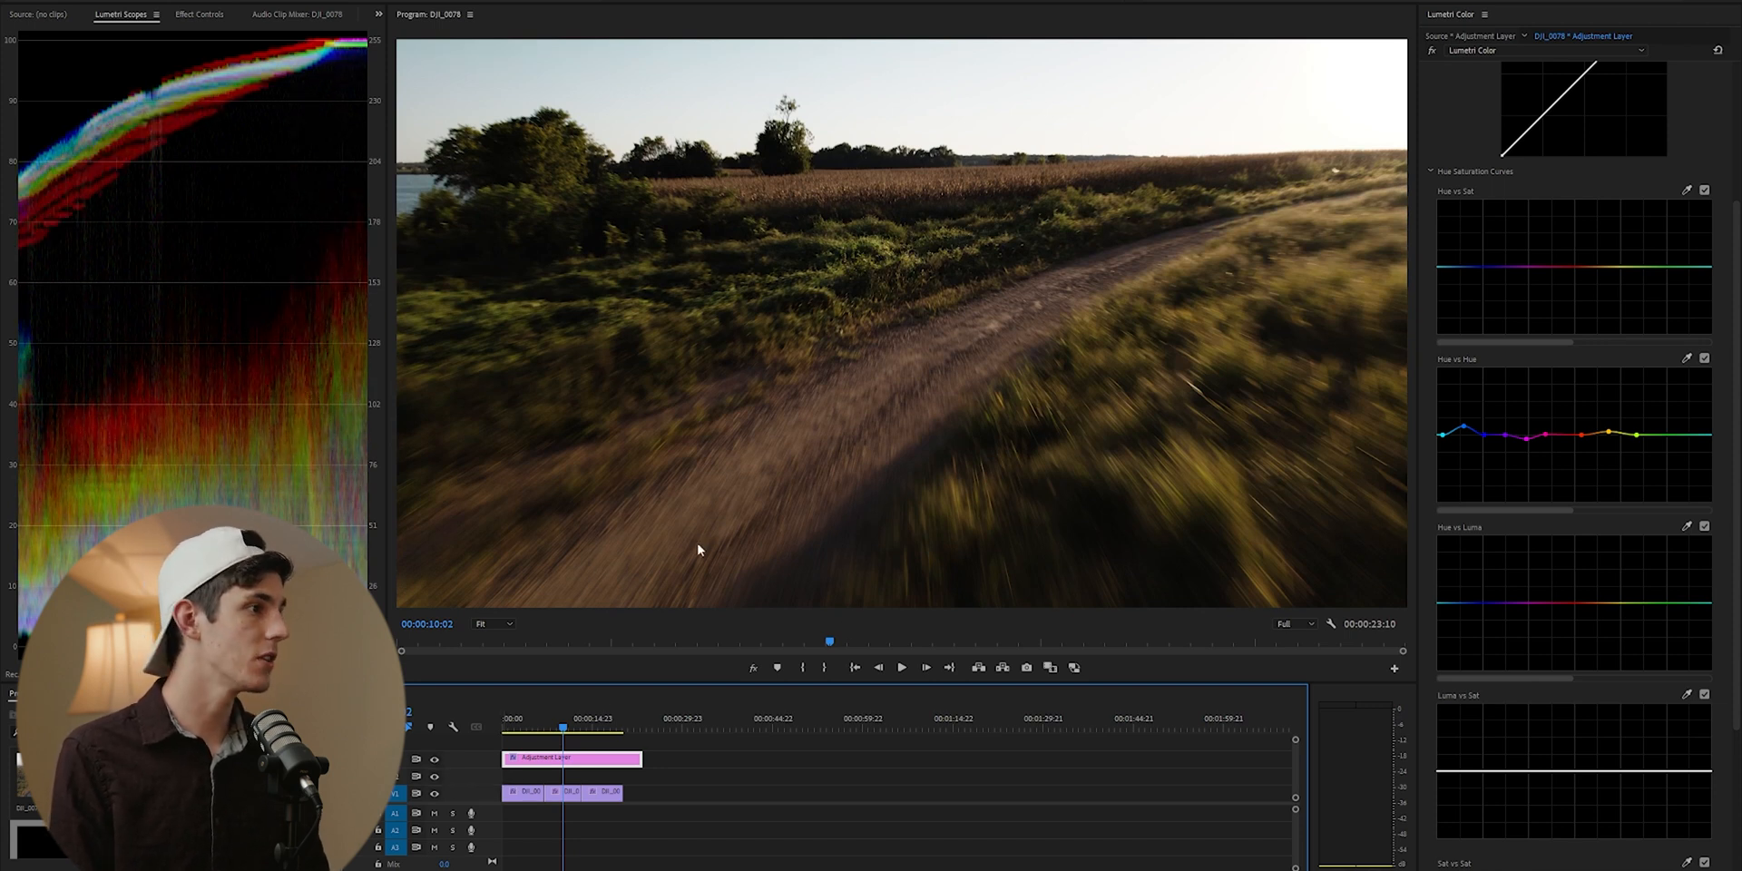
Widen the trees' yellow range toward green on the Hue vs Hue curve and raise its middle point slightly more
left_click(1638, 439)
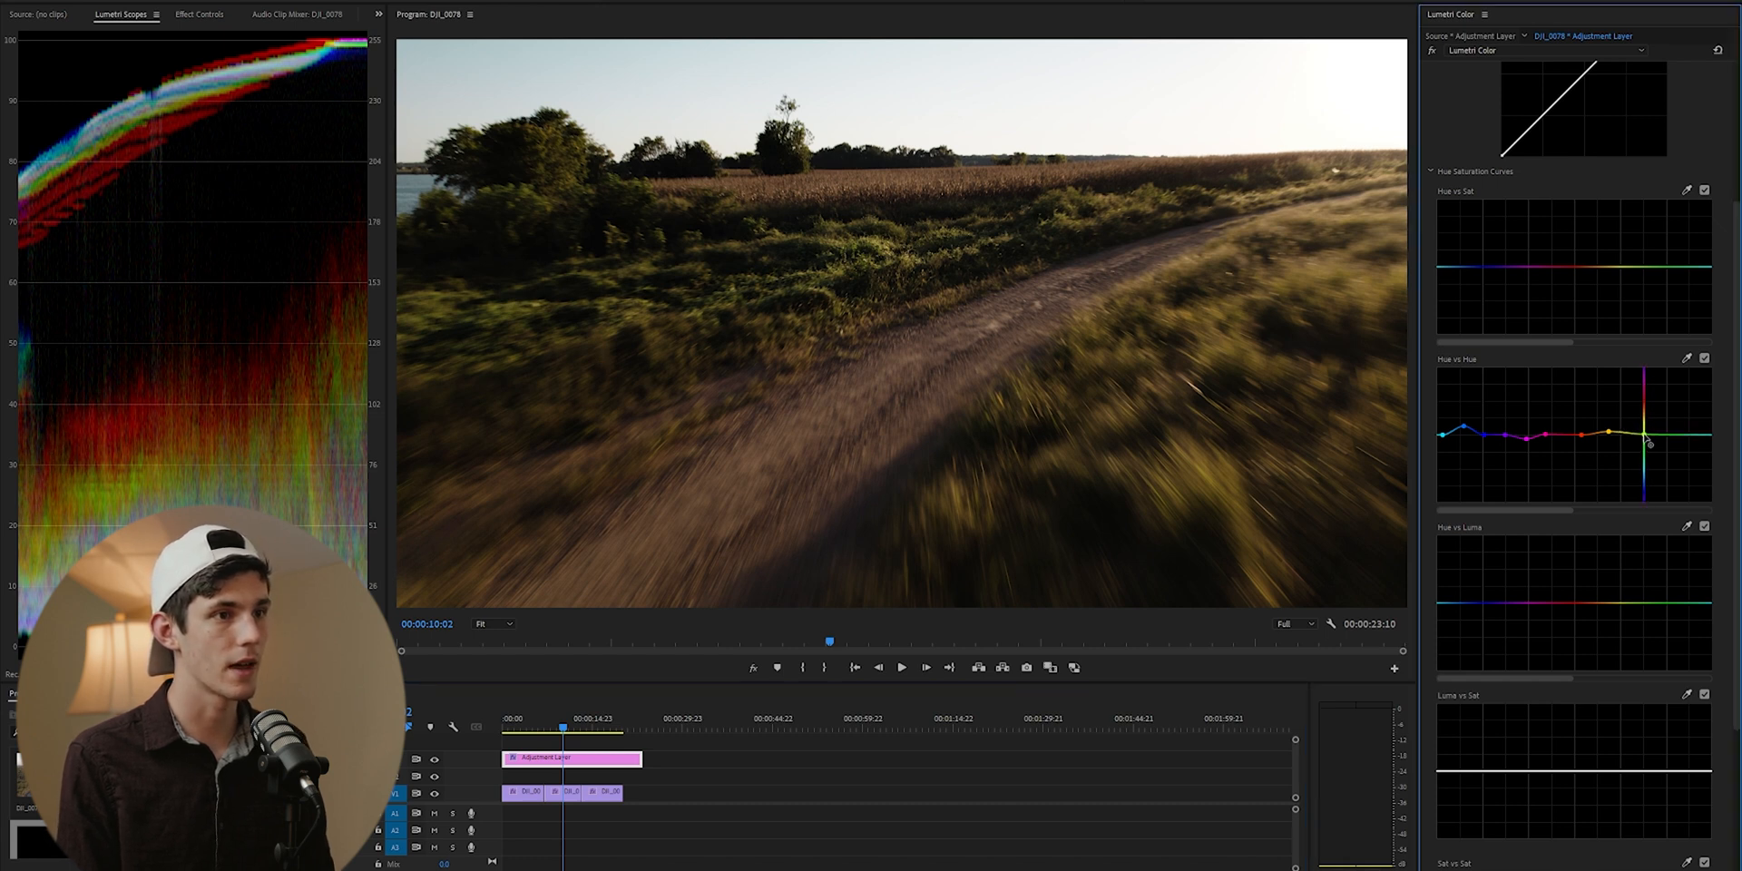
left_click_drag(1609, 432, 1612, 428)
Return to the river clip and play it briefly to review the stronger tree hue shift
left_click_drag(581, 722, 519, 713)
key("space")
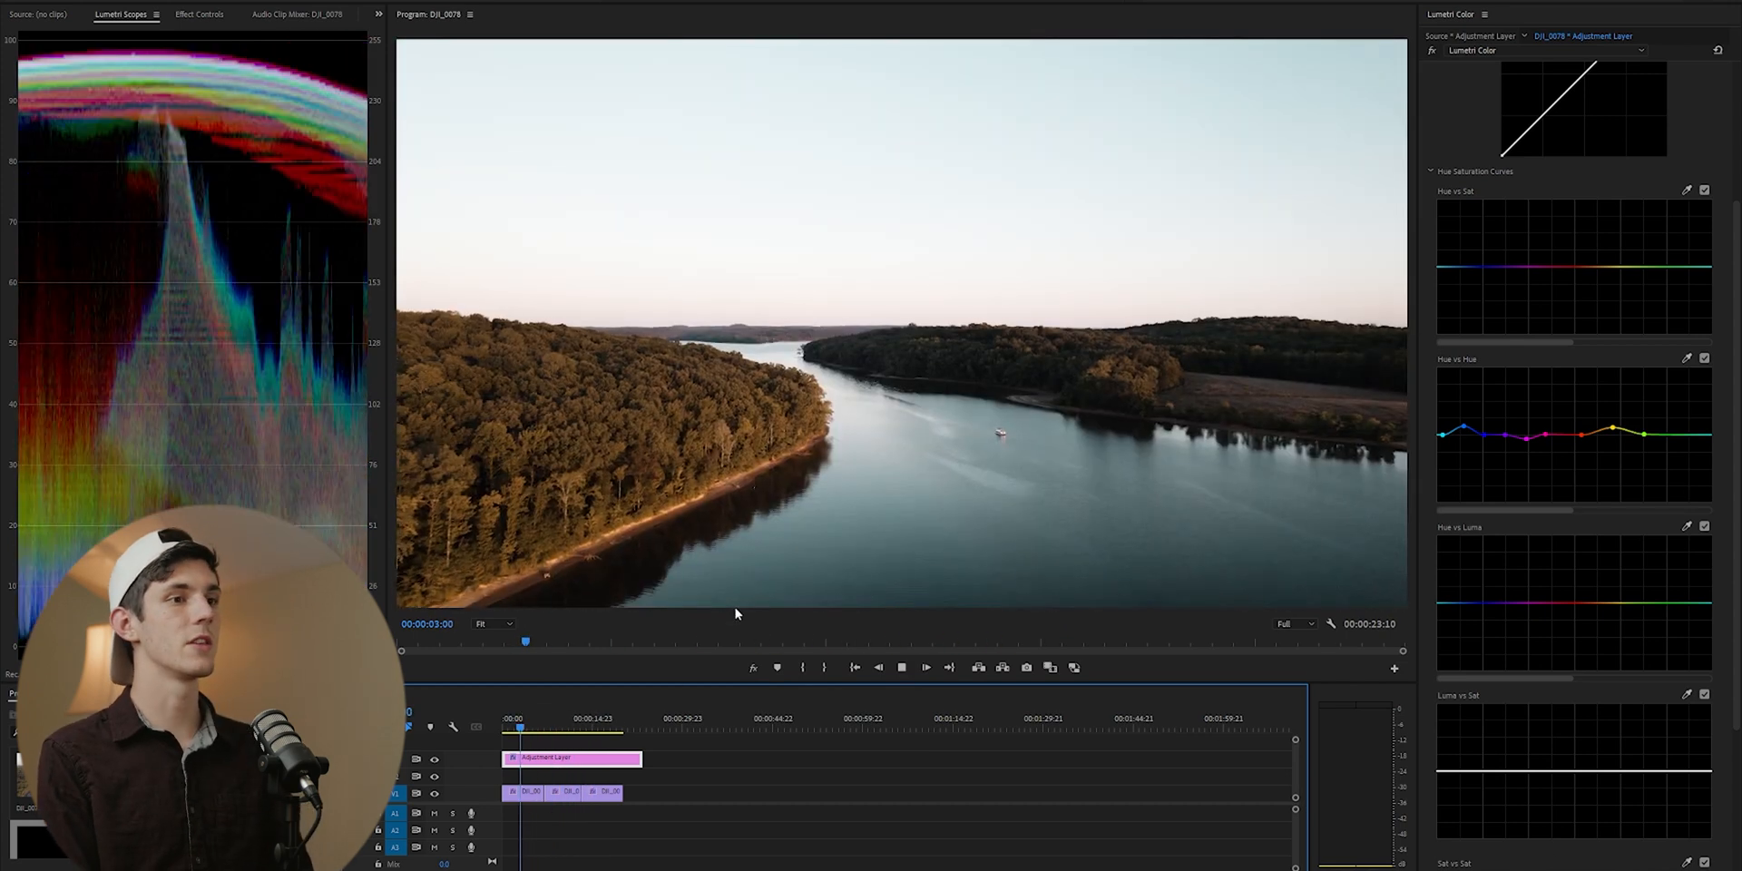
key("space")
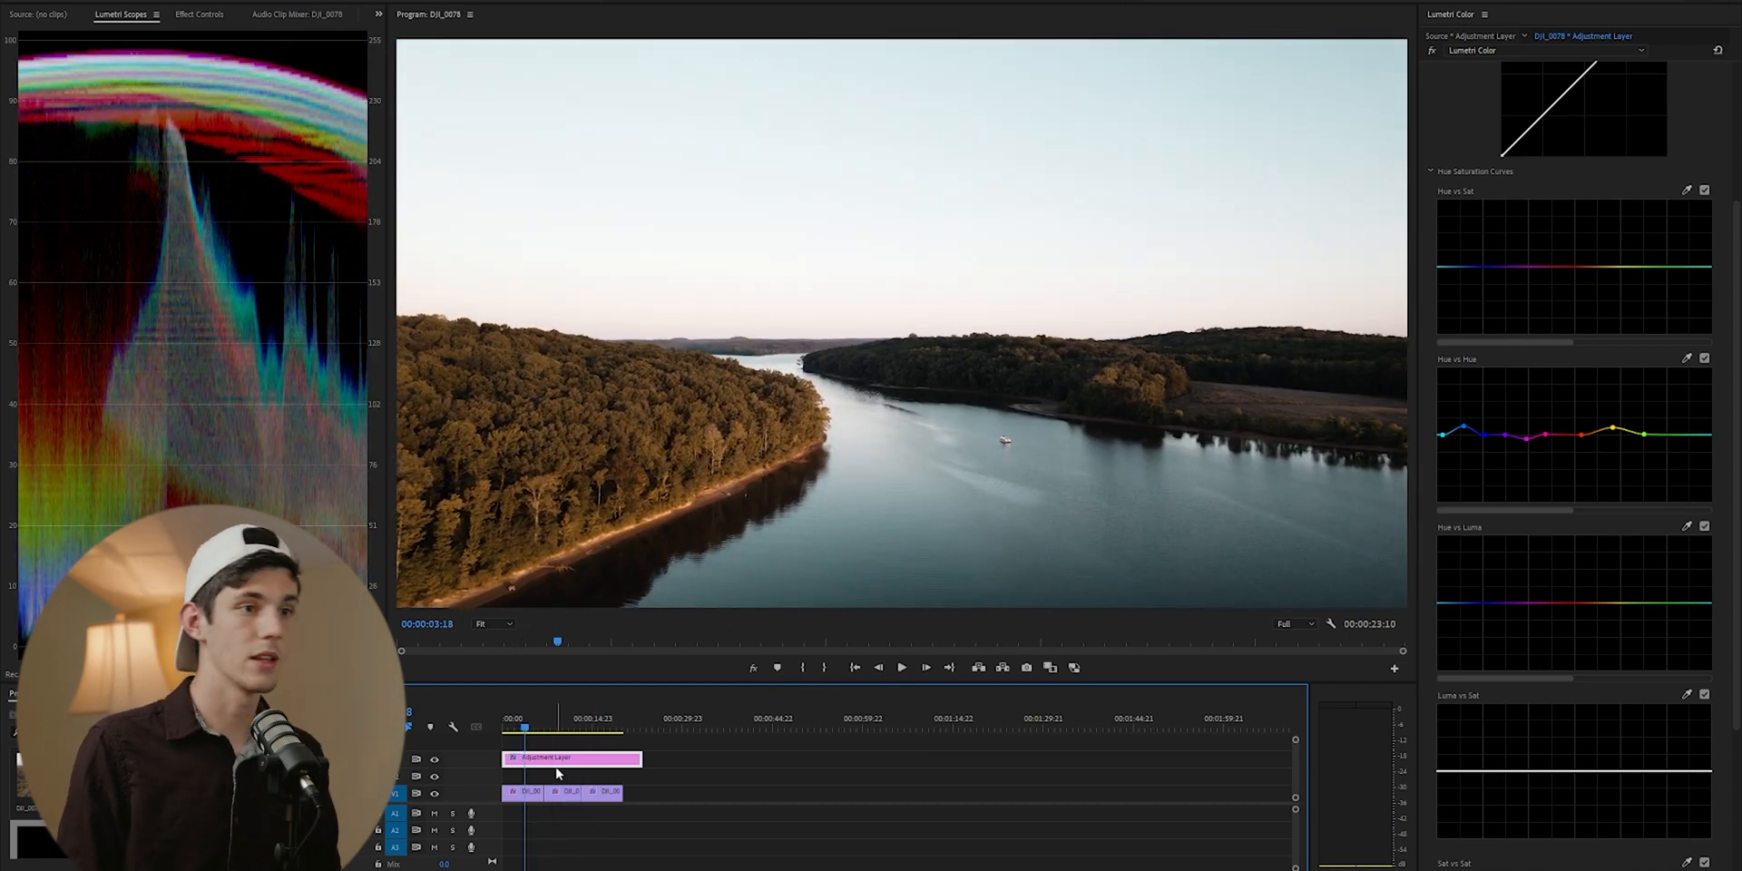